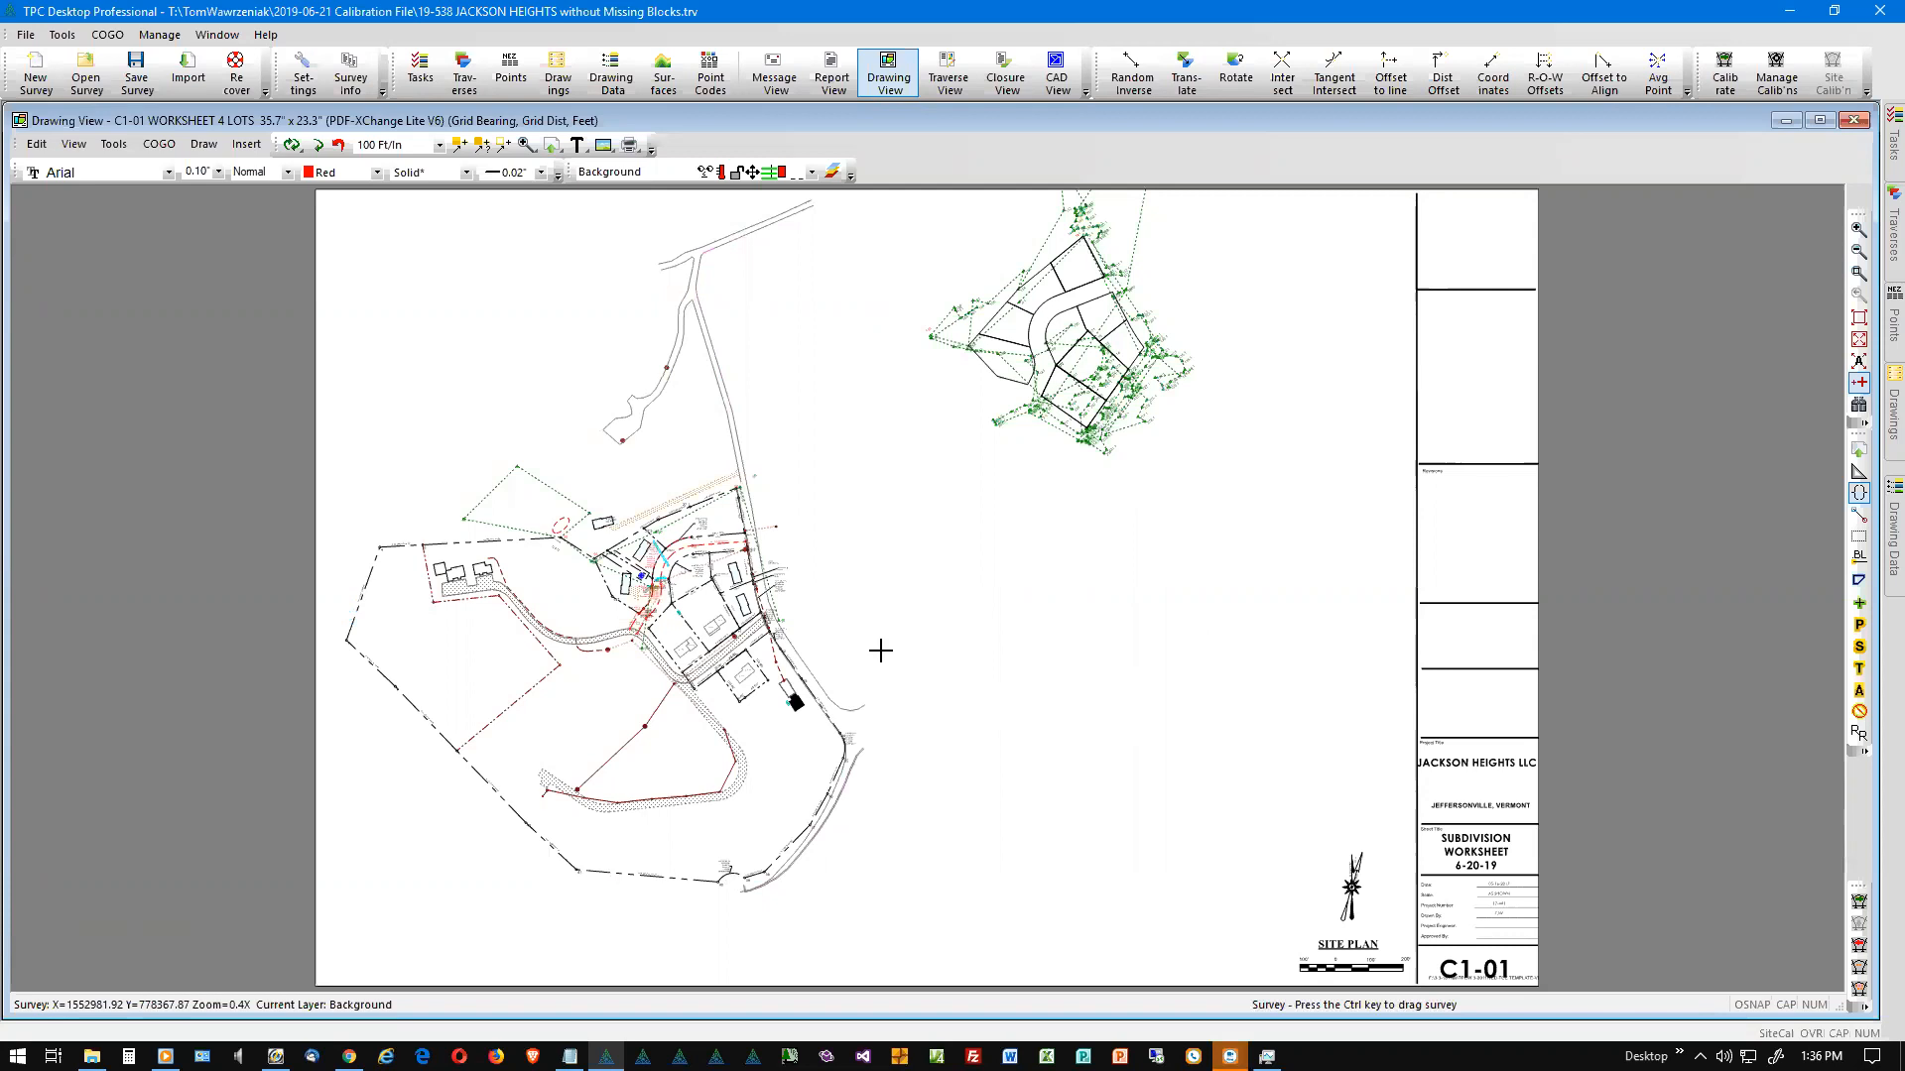
mouse_move(642, 805)
mouse_move(616, 881)
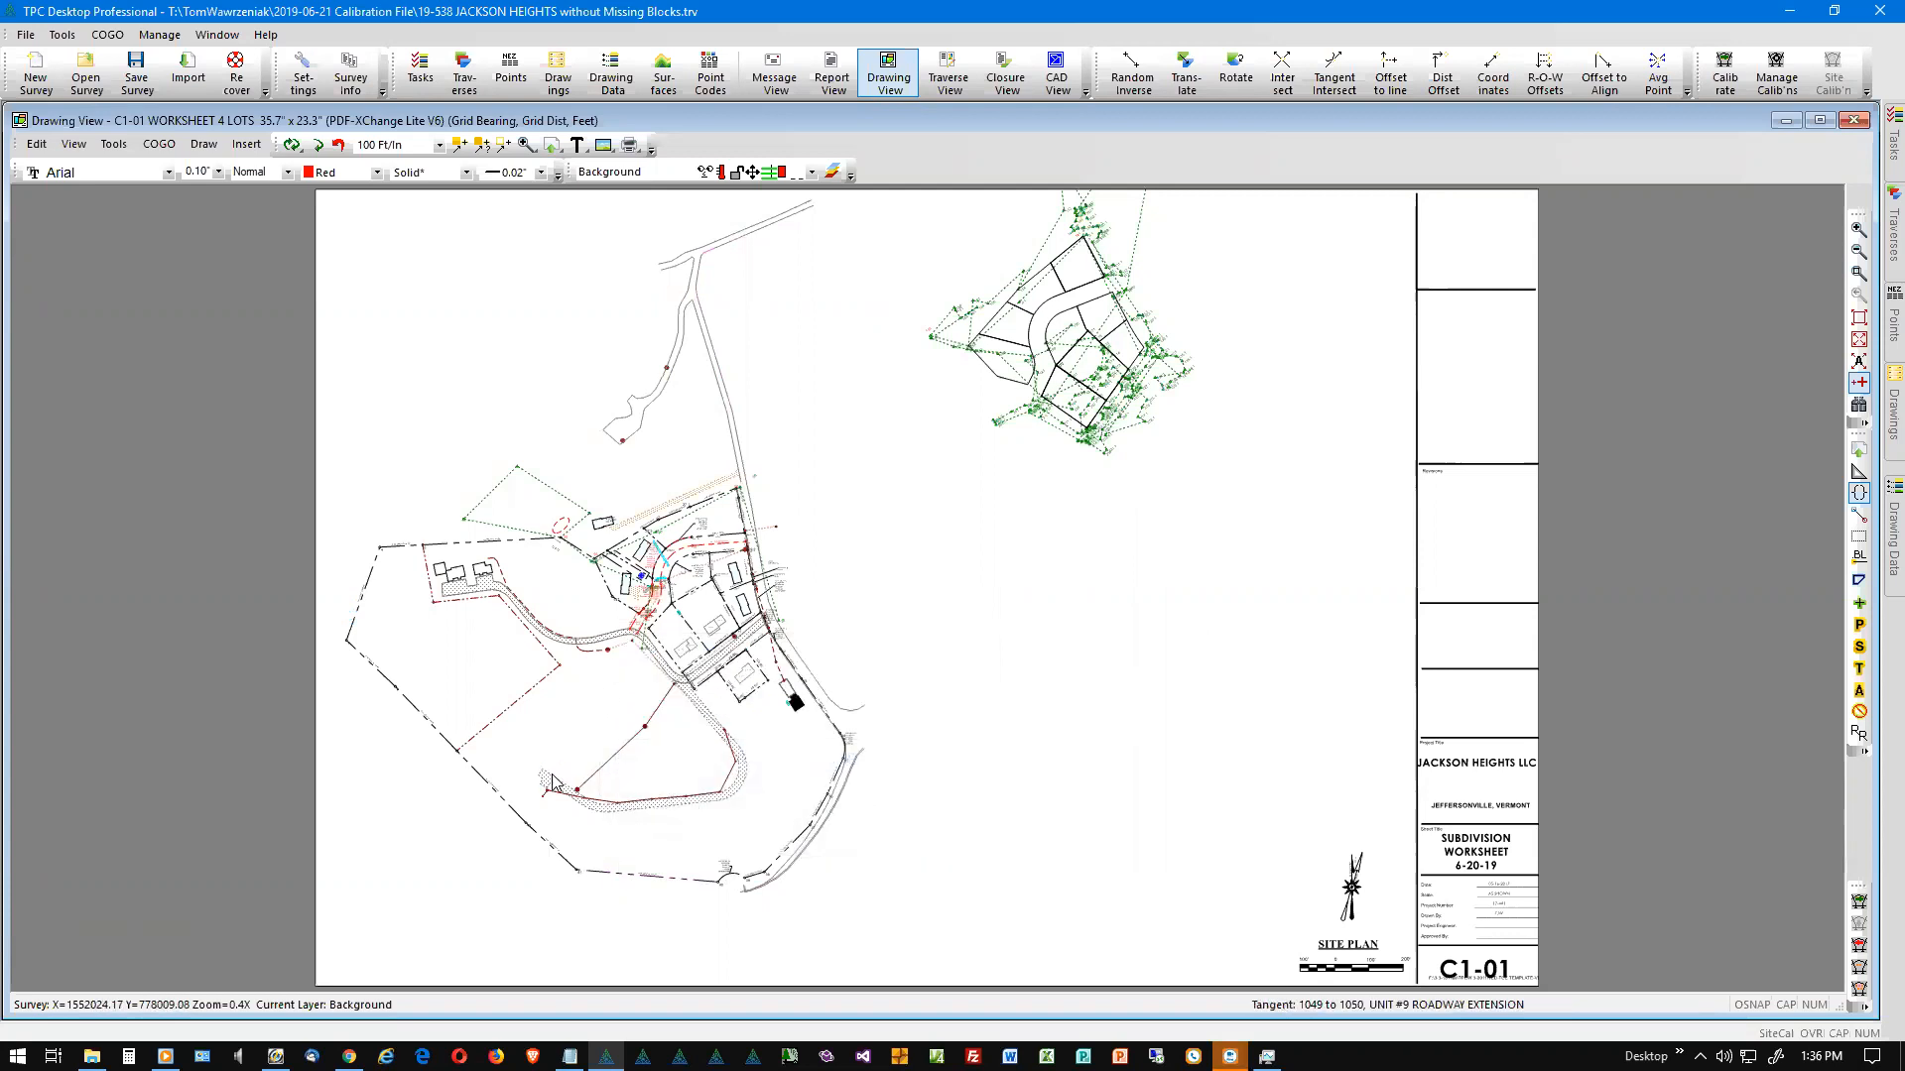
mouse_move(553, 784)
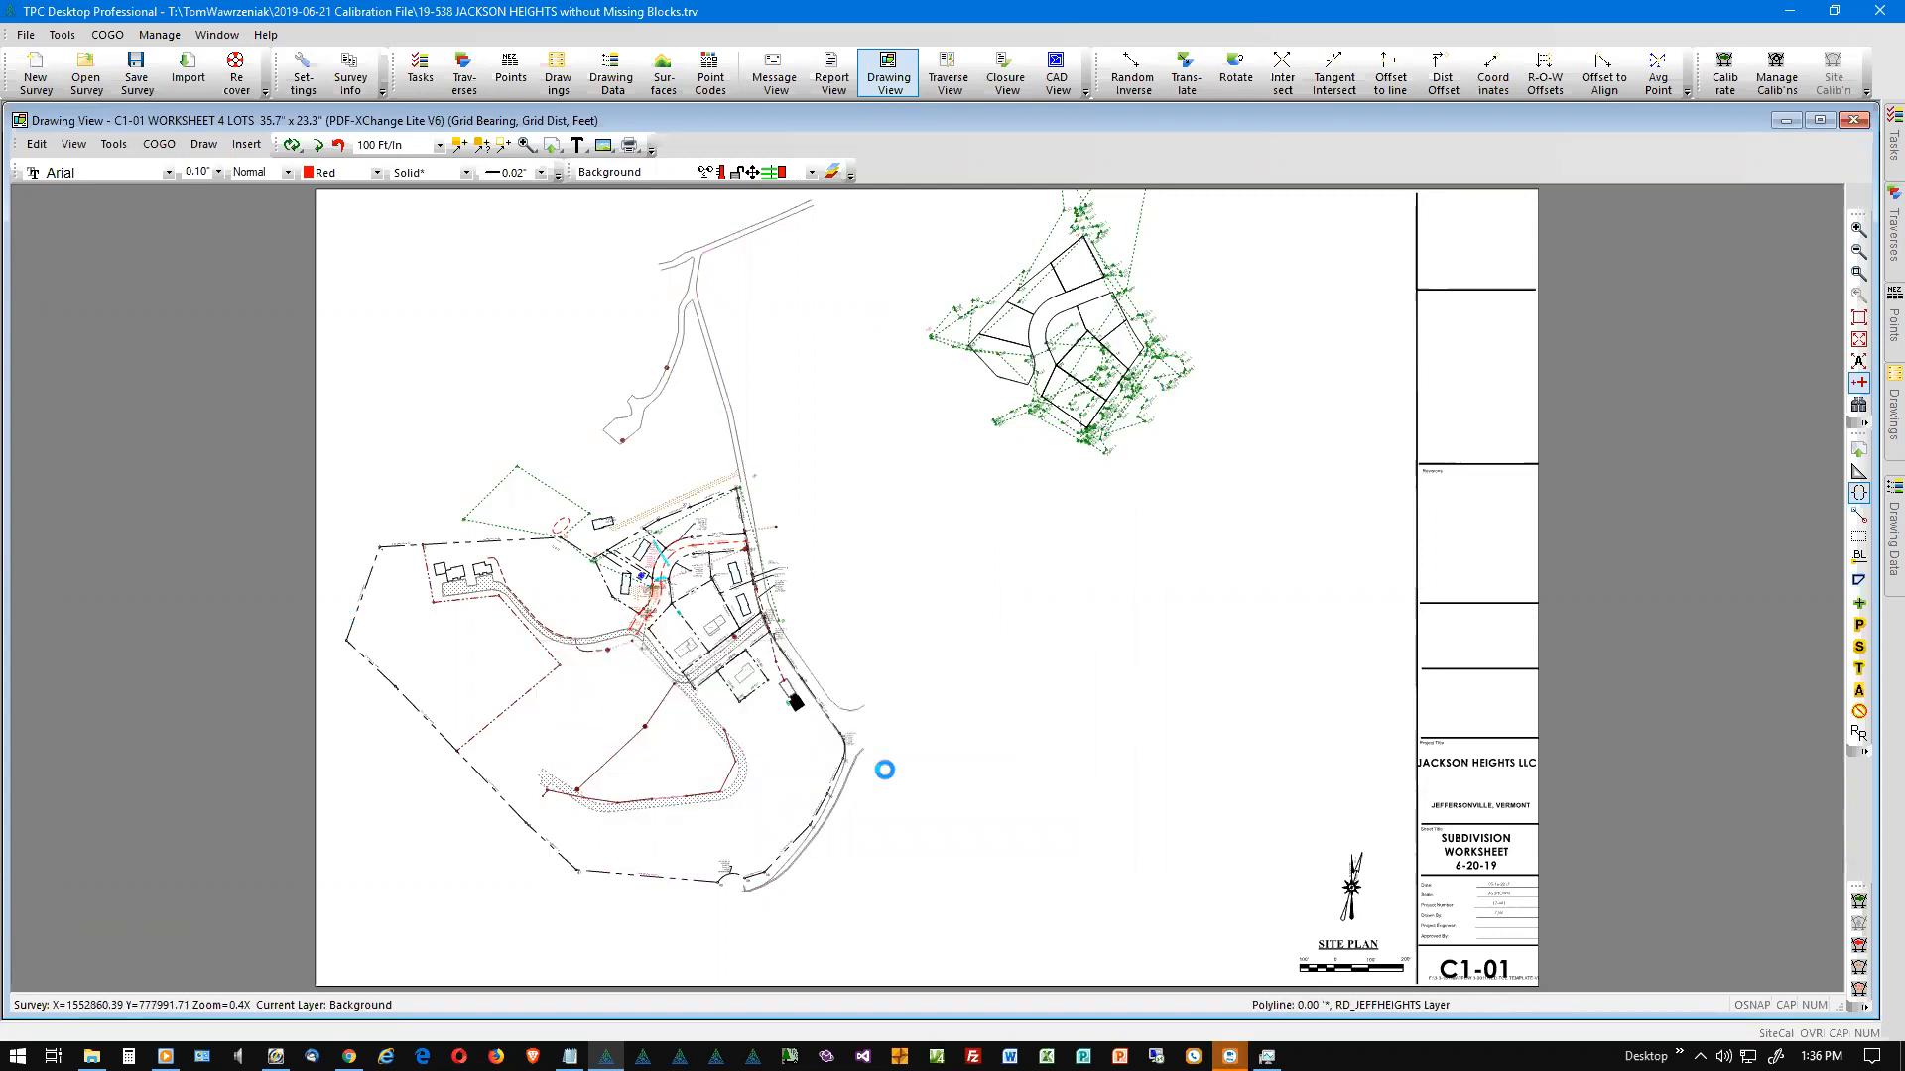
mouse_move(846, 784)
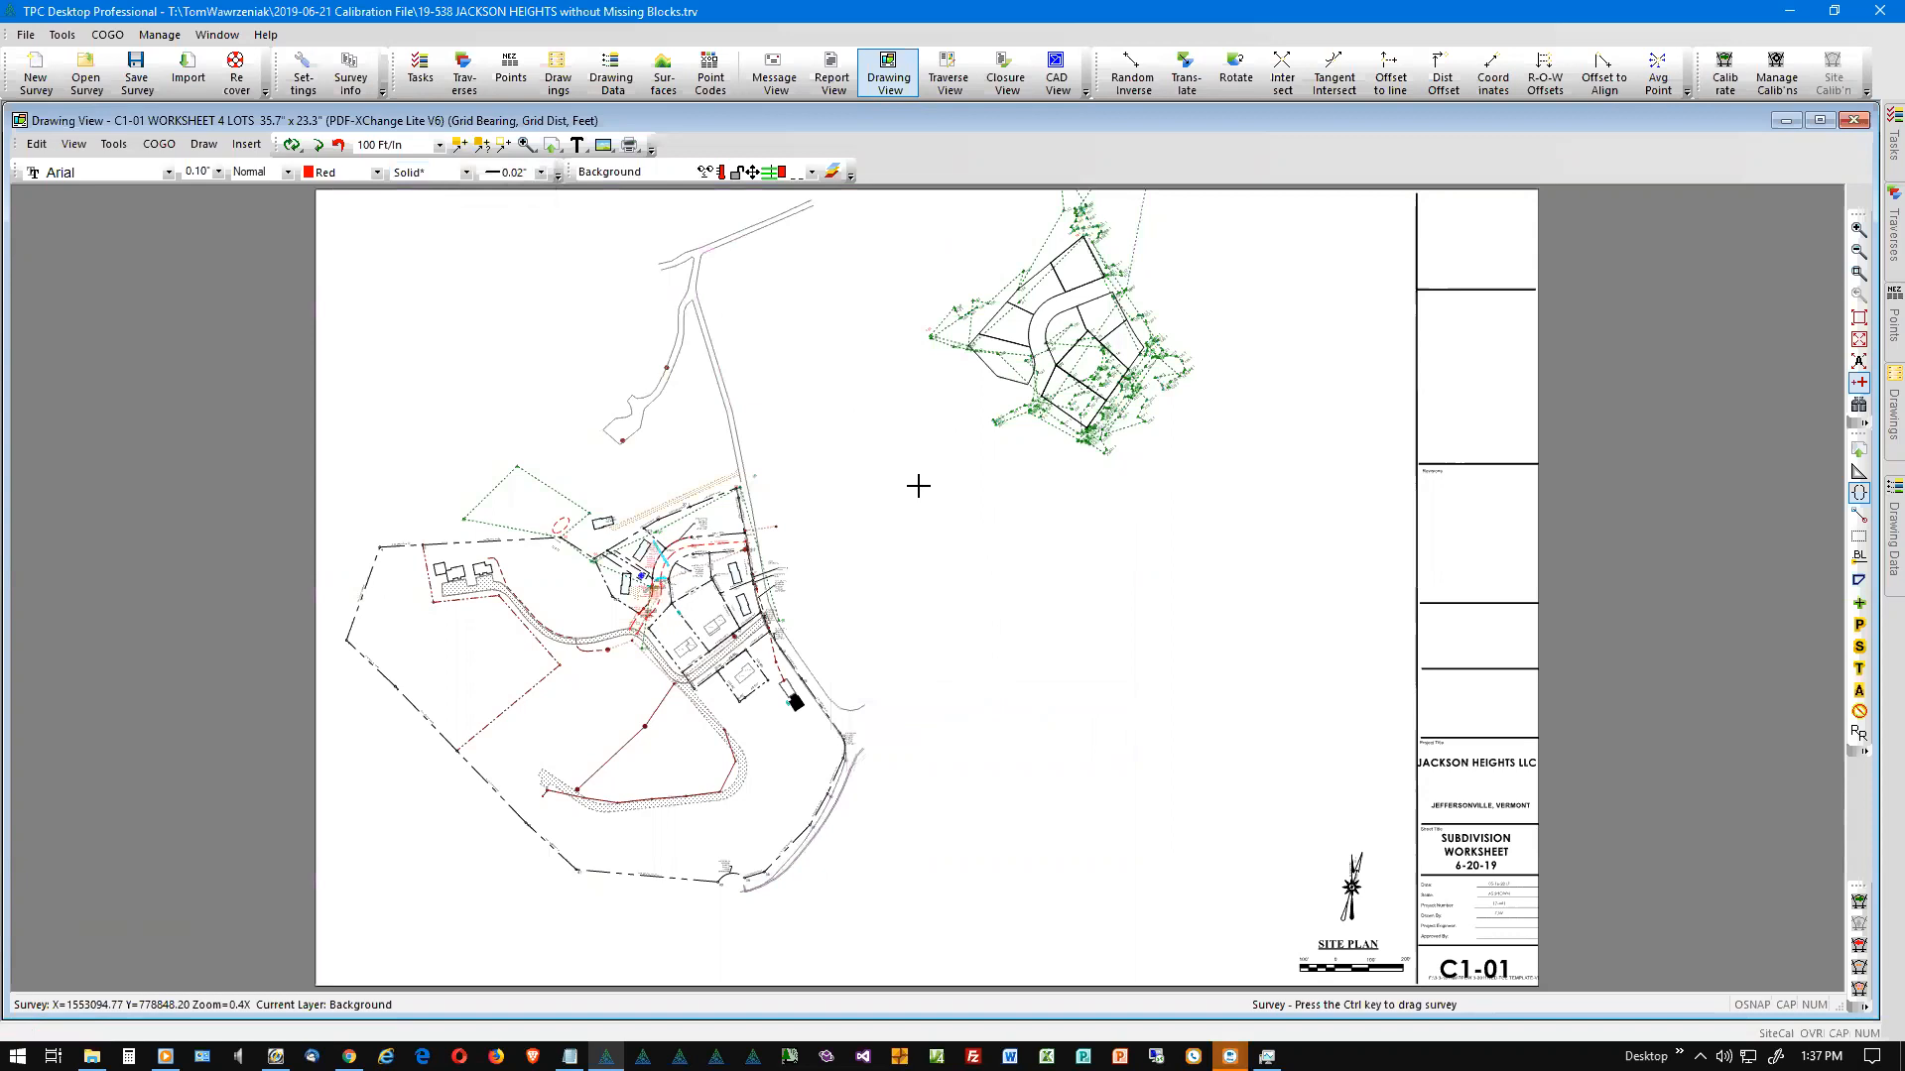
Step: Select all objects of the large uncalibrated site survey with a selection window, leaving out the green survey and title block
click(460, 147)
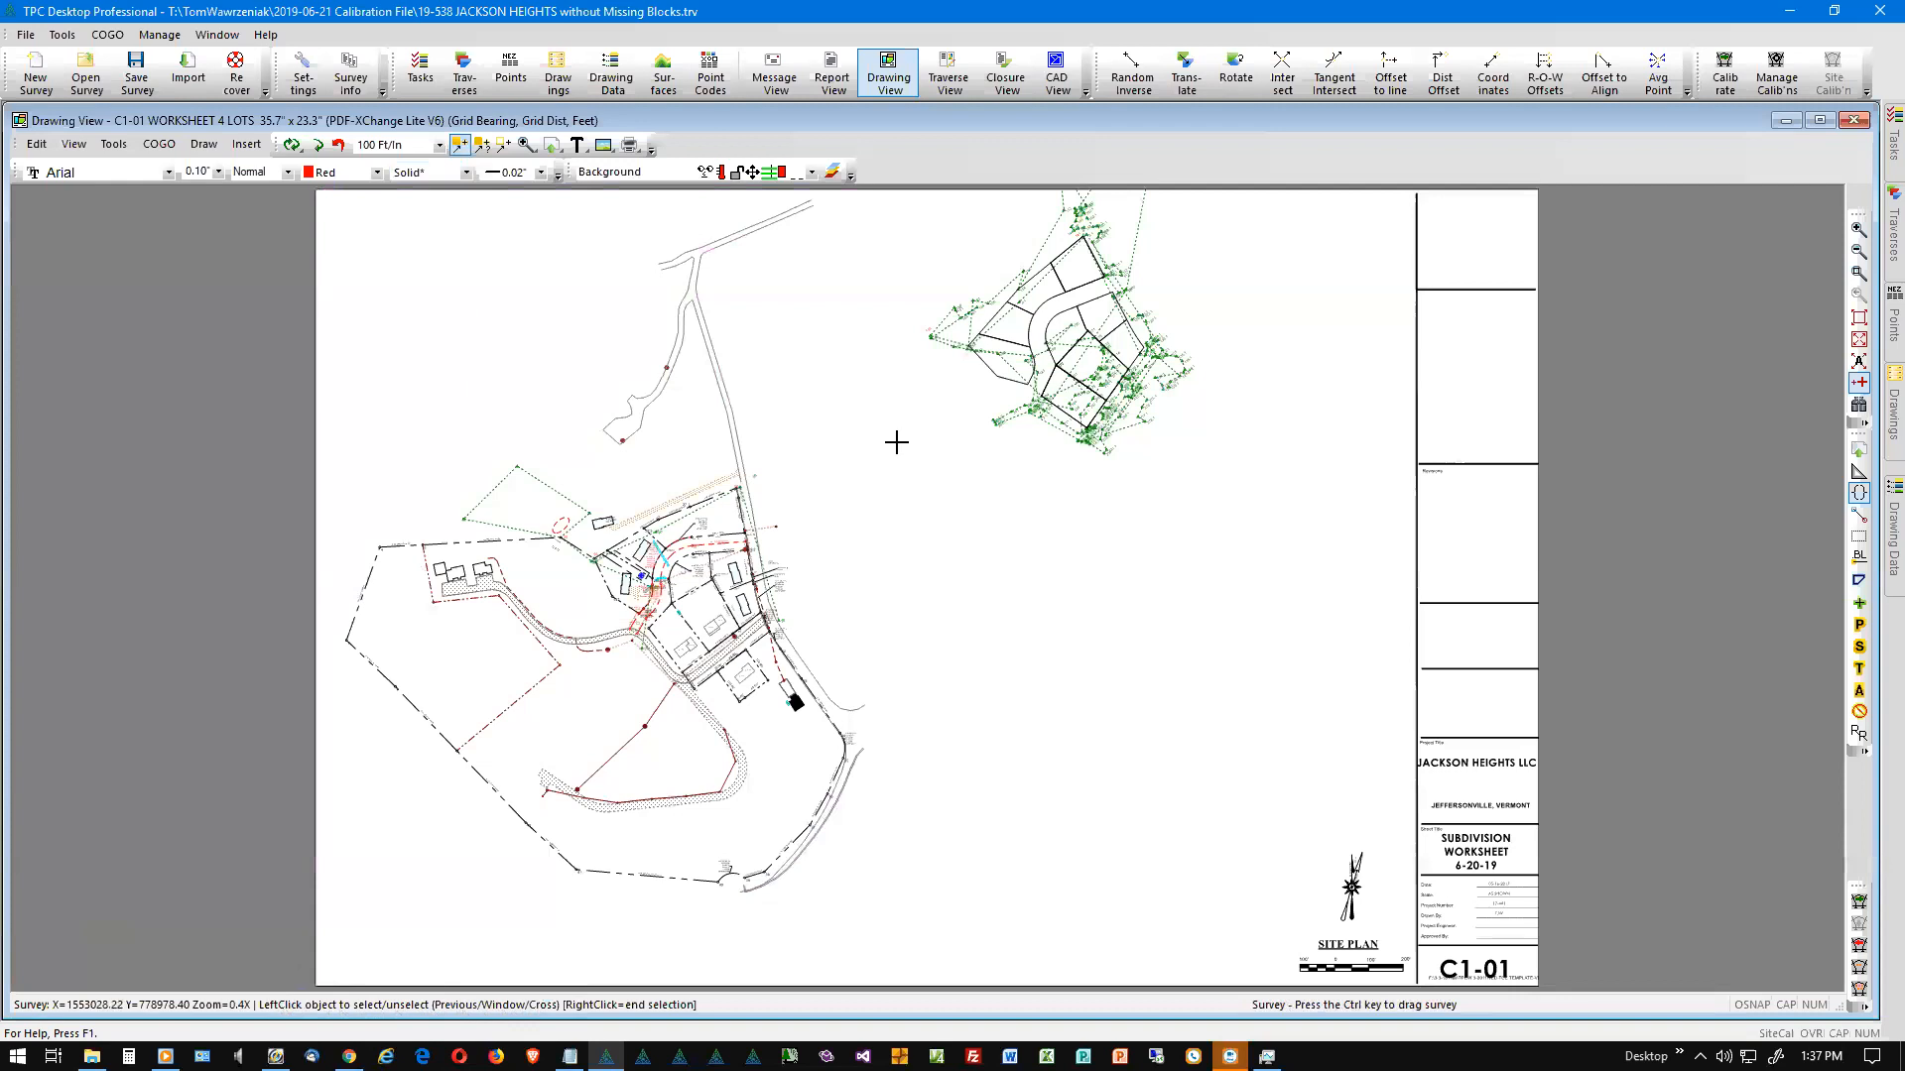
key(w)
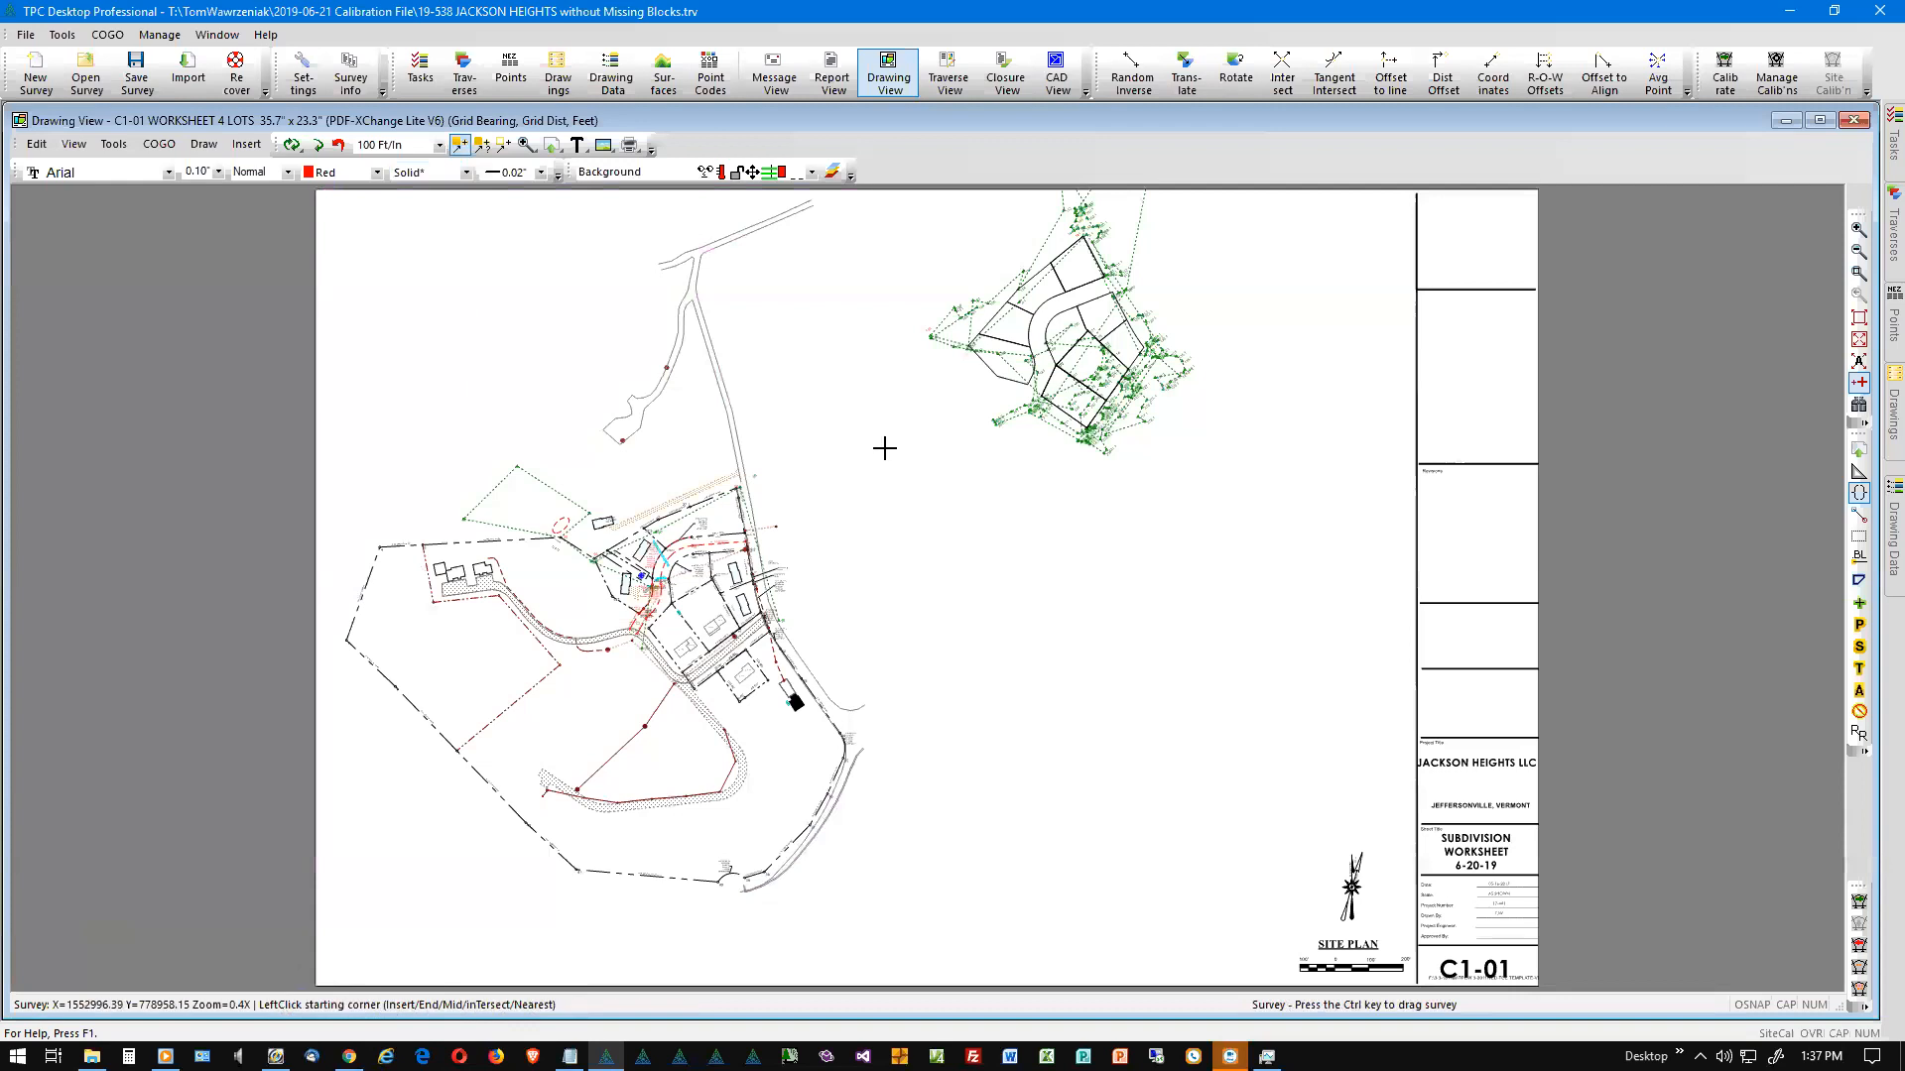
click(888, 195)
click(330, 962)
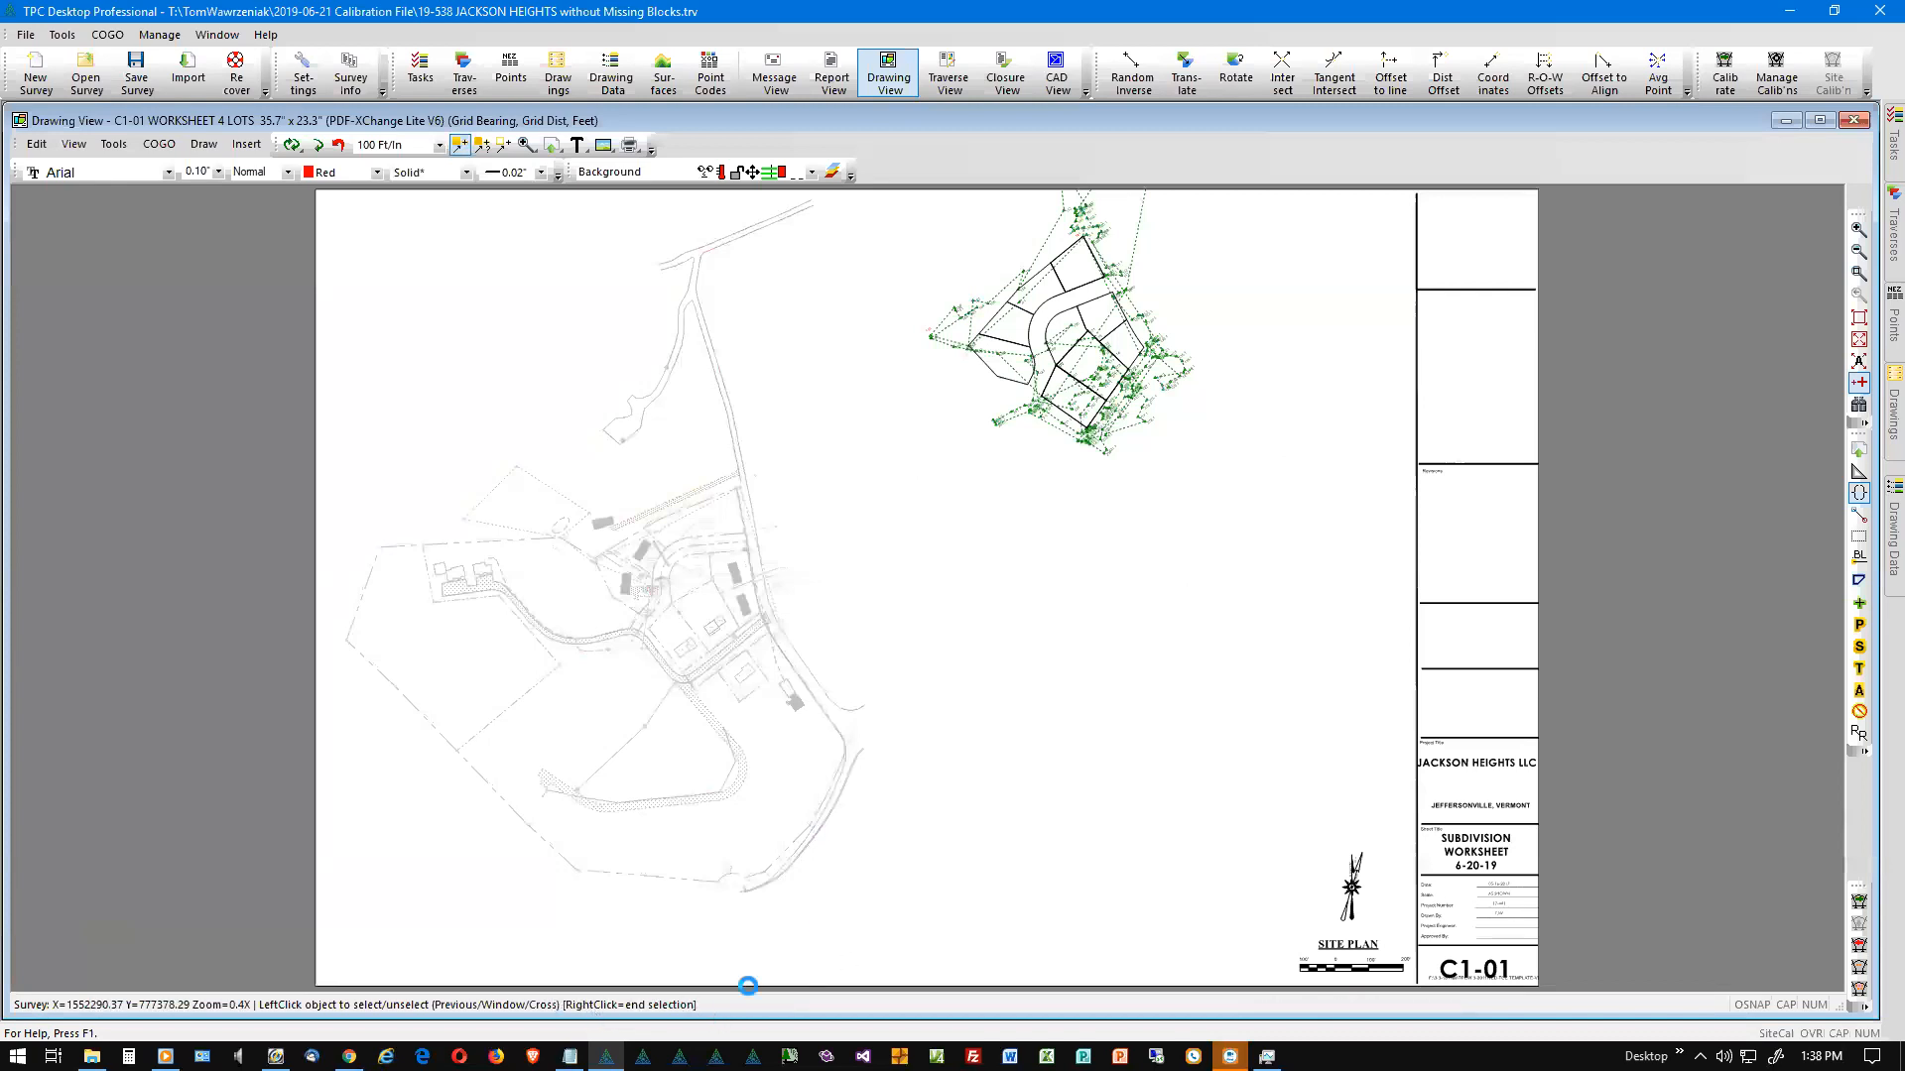
right_click(967, 729)
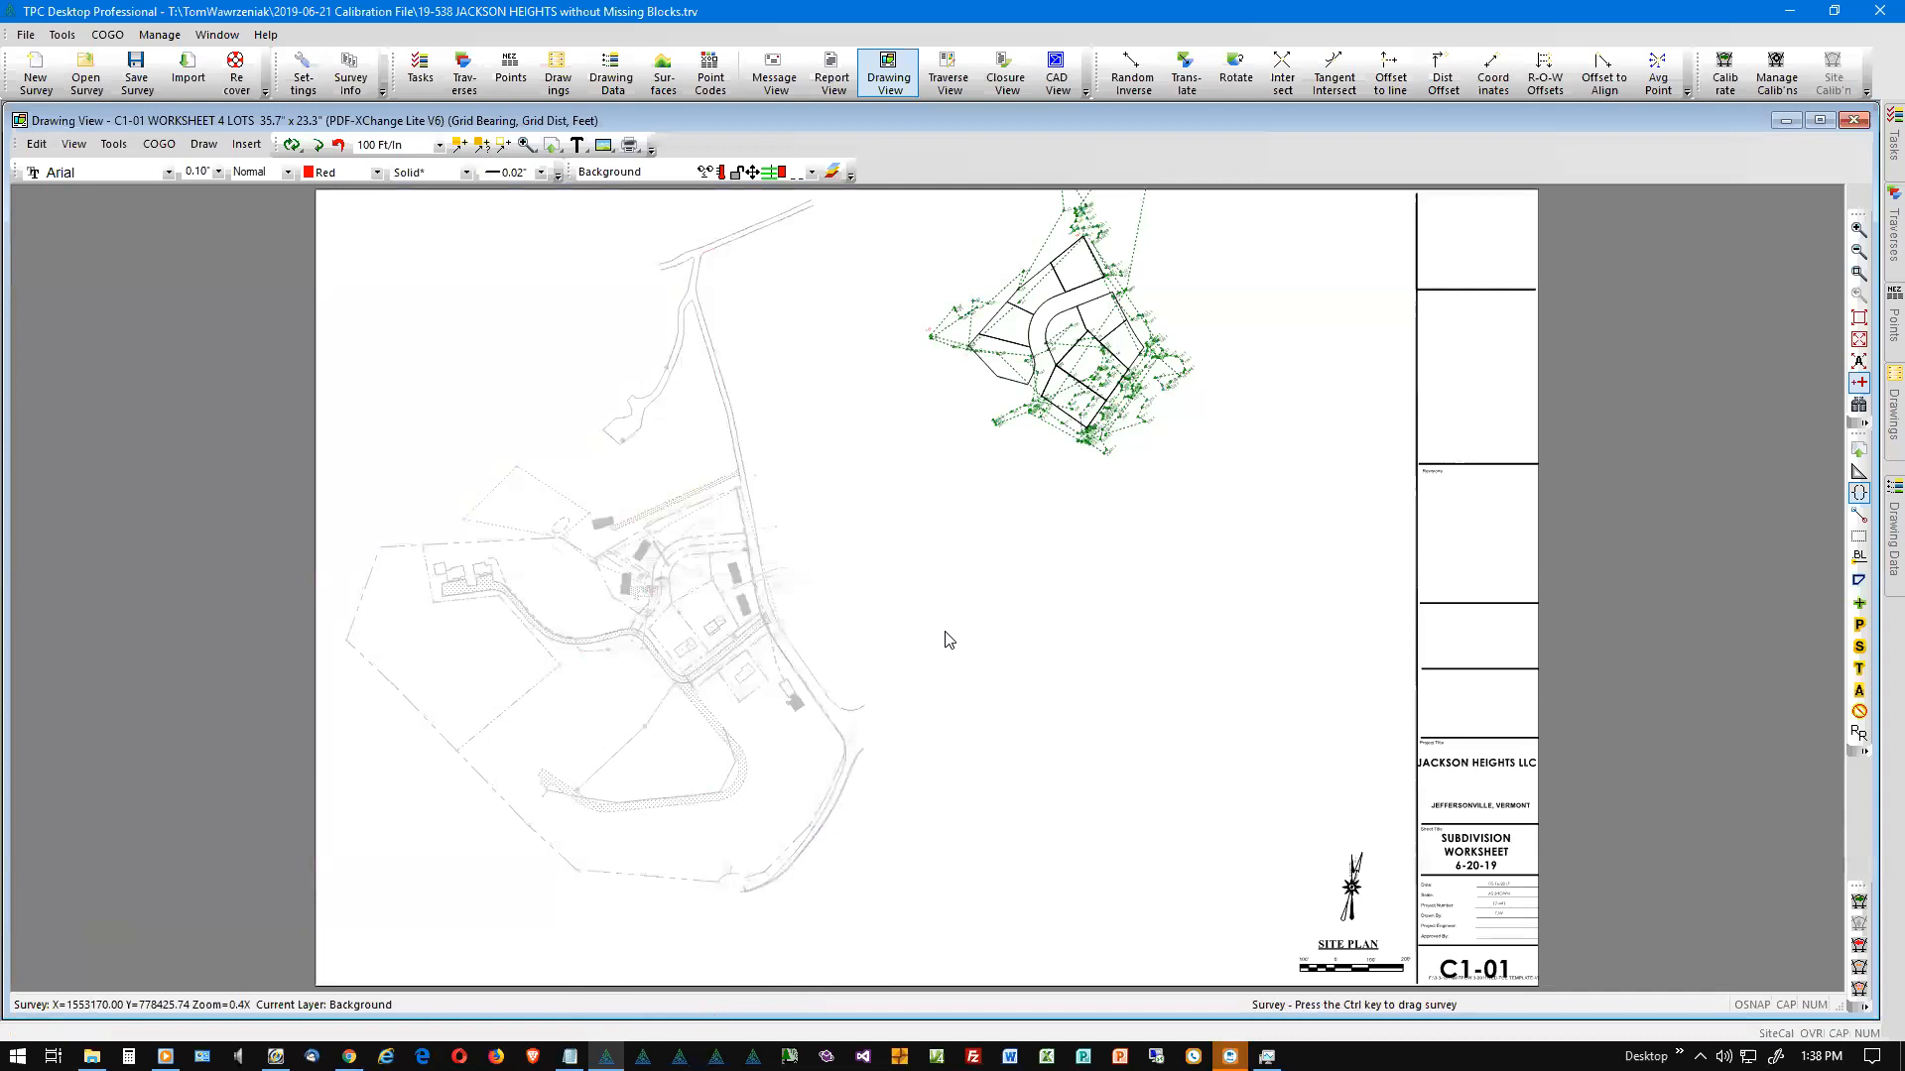
Step: Start the Calibrate command on the selected objects and accept that the survey data is calibrated first
mouse_move(735, 452)
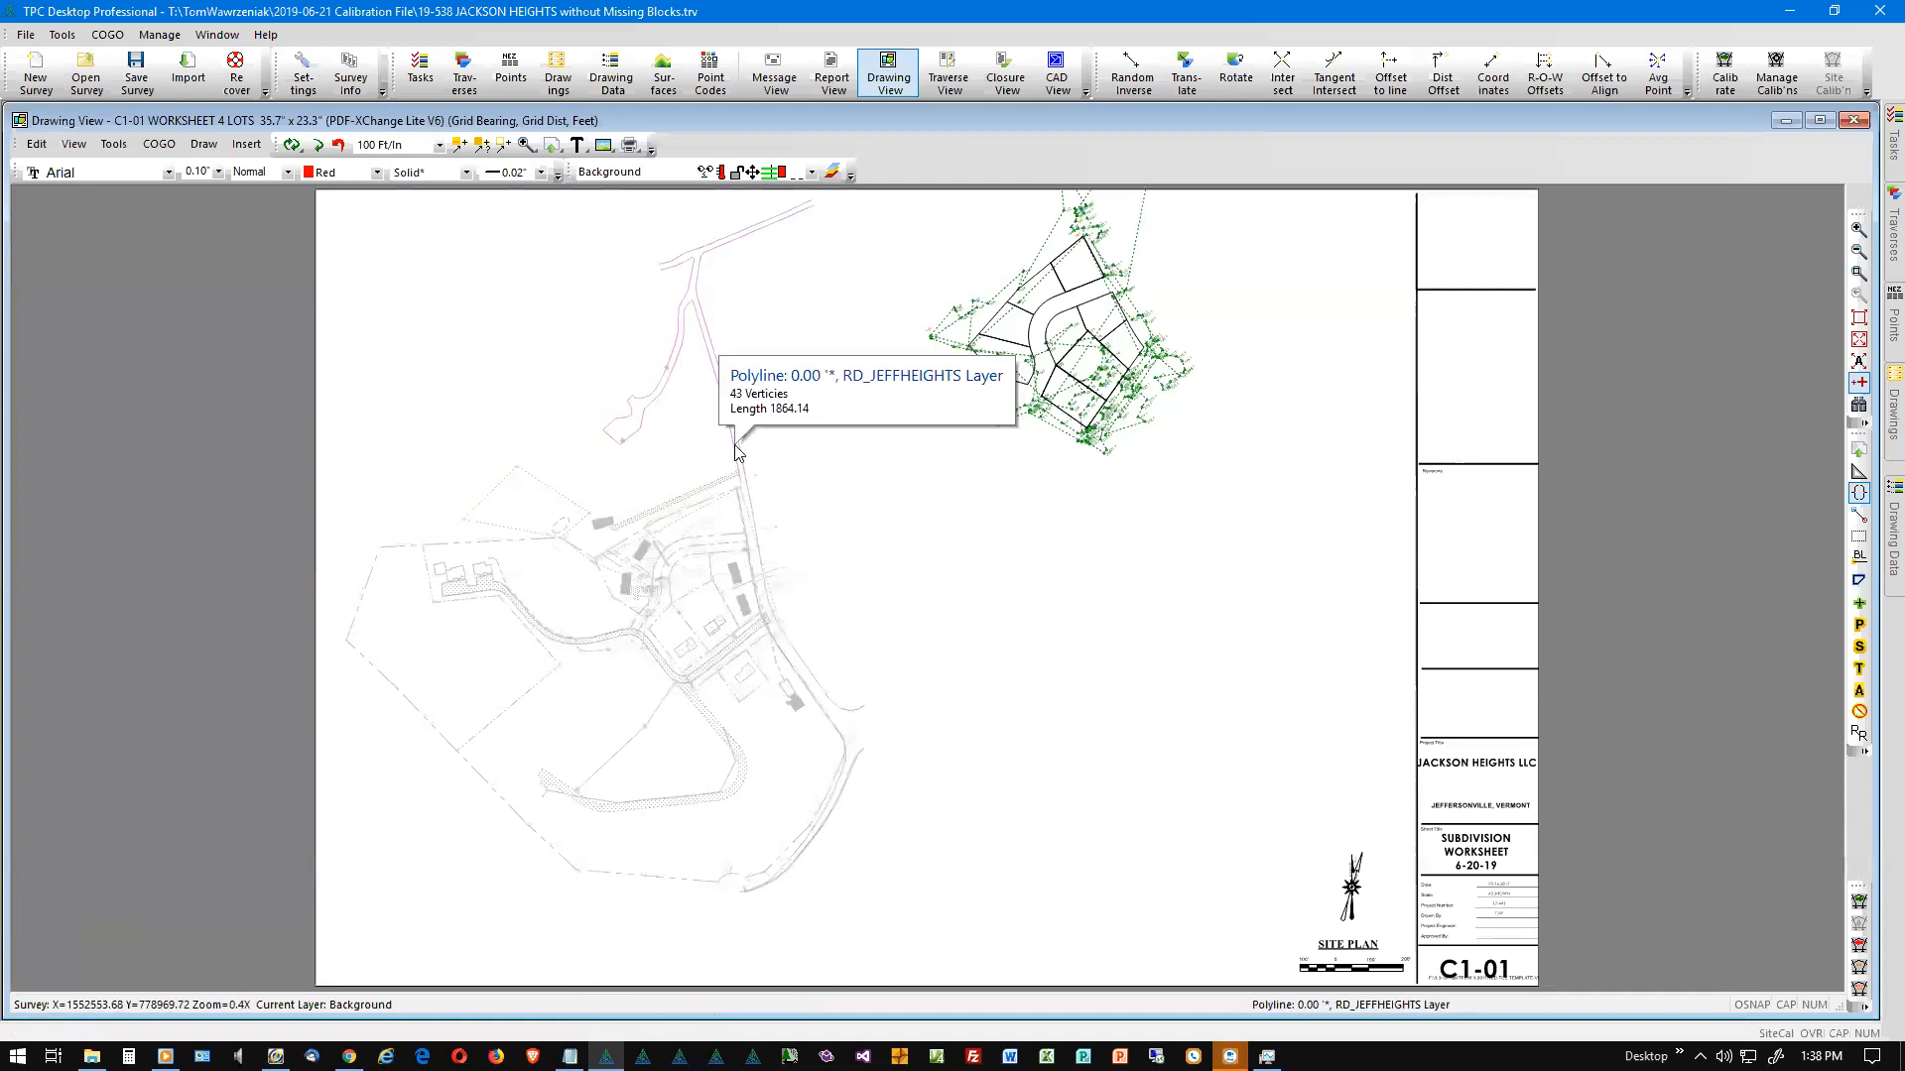
right_click(735, 452)
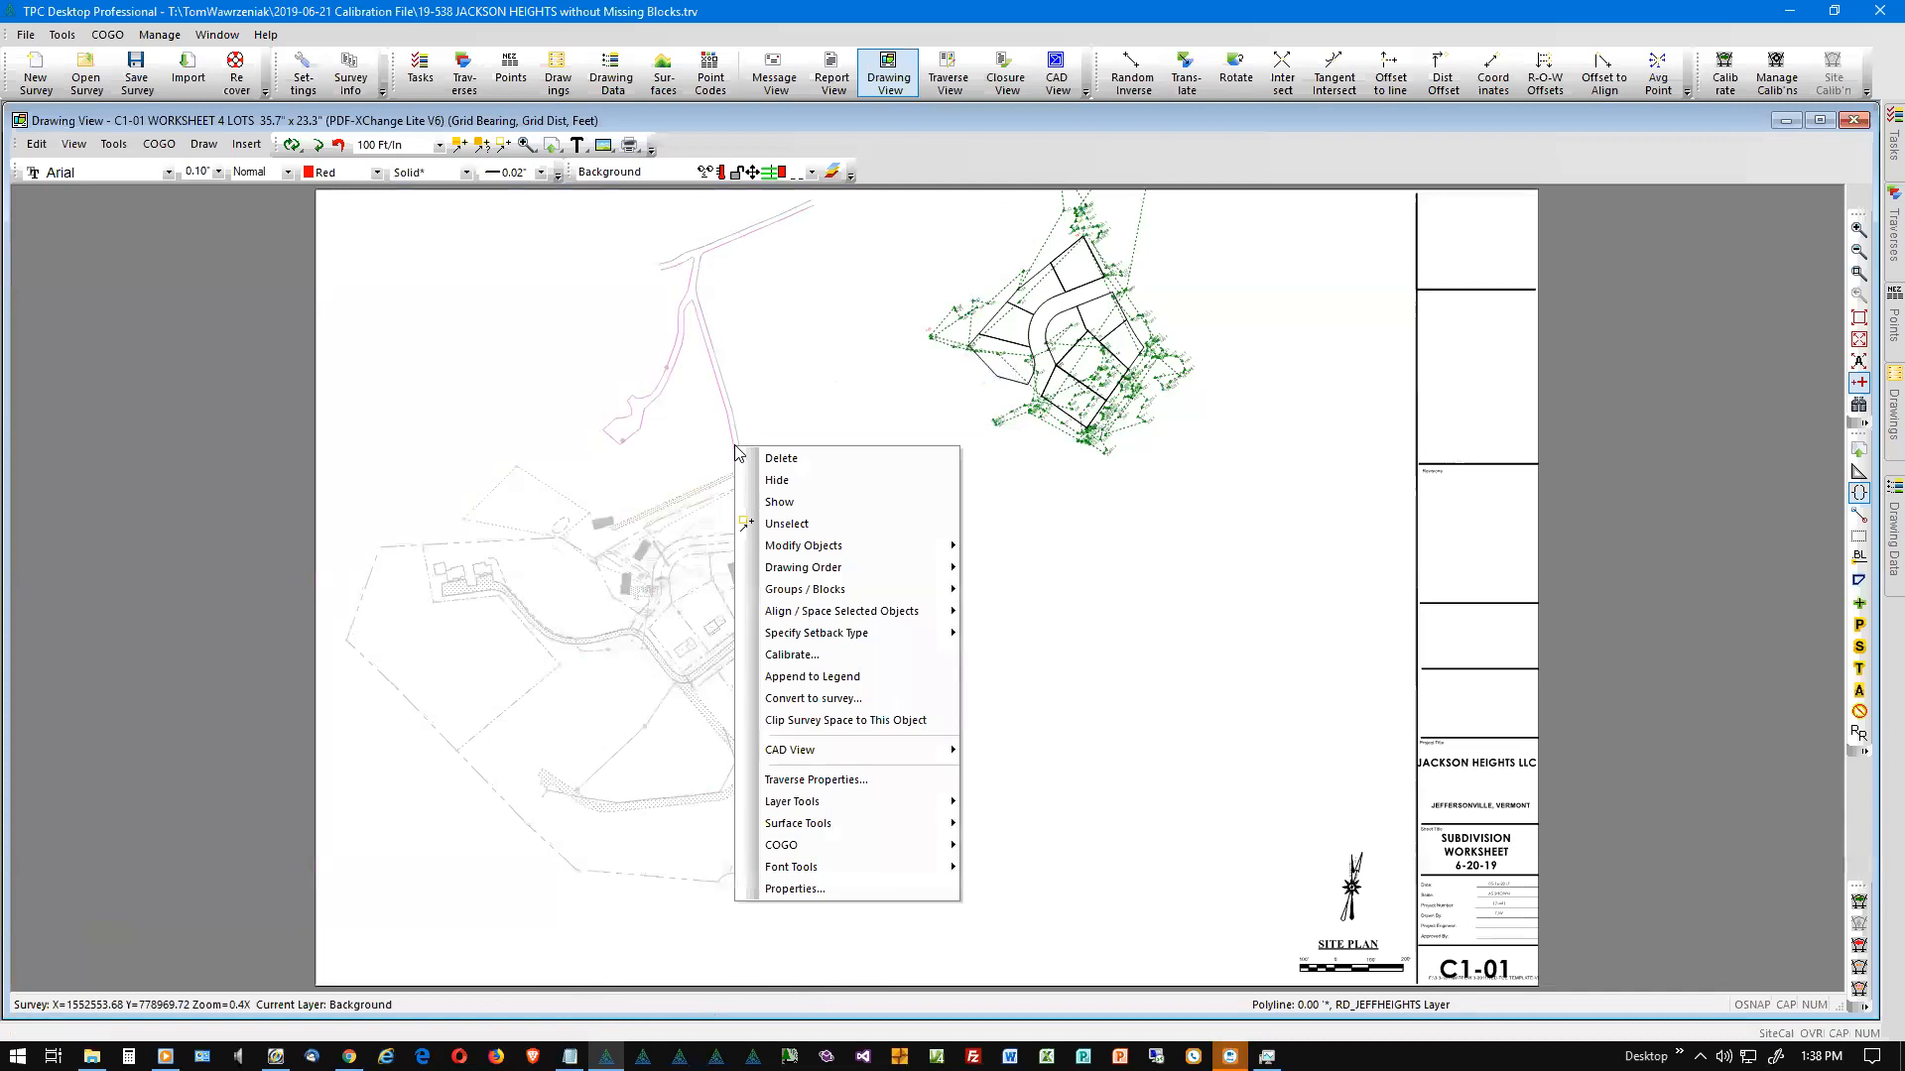
click(771, 656)
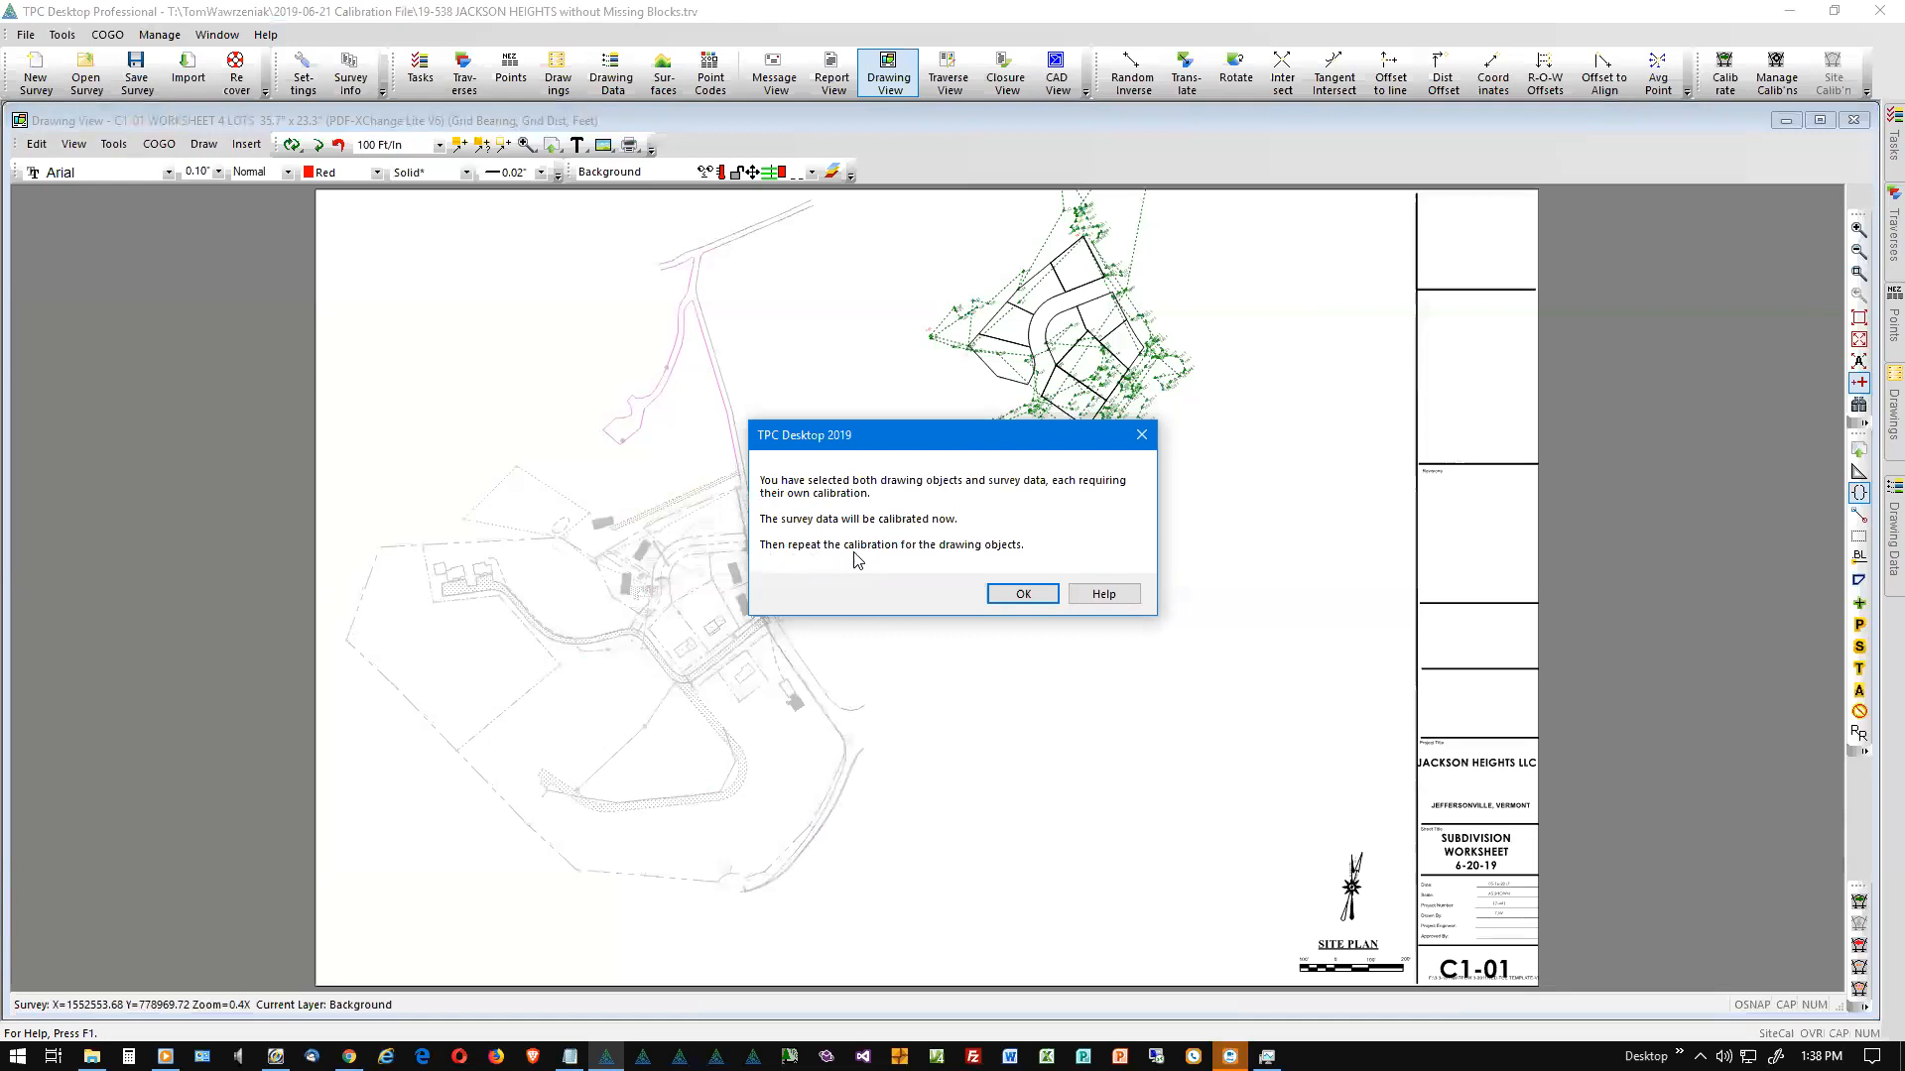
click(1023, 594)
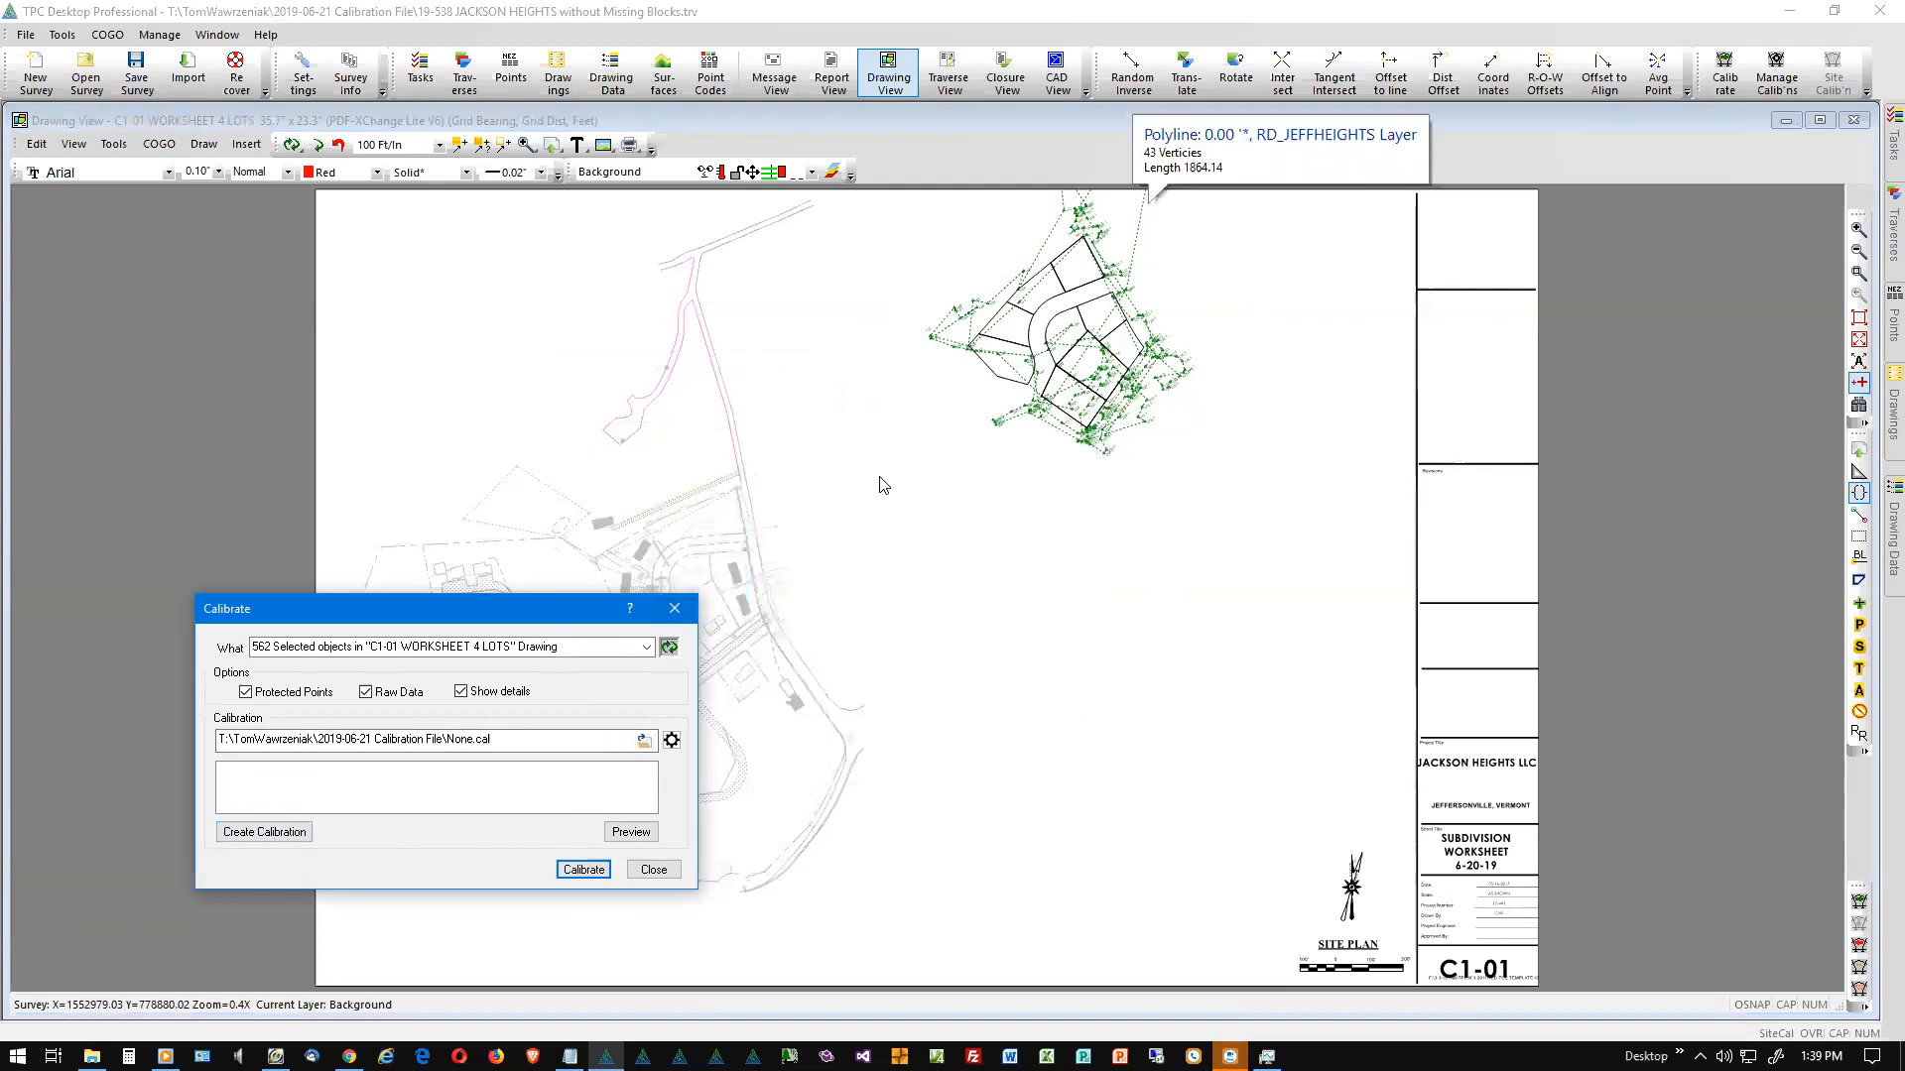
Step: Create a calibration by manually selecting point series from the current drawing, uncalibrated first, and move the Calibrate dialog off the drawing
click(282, 838)
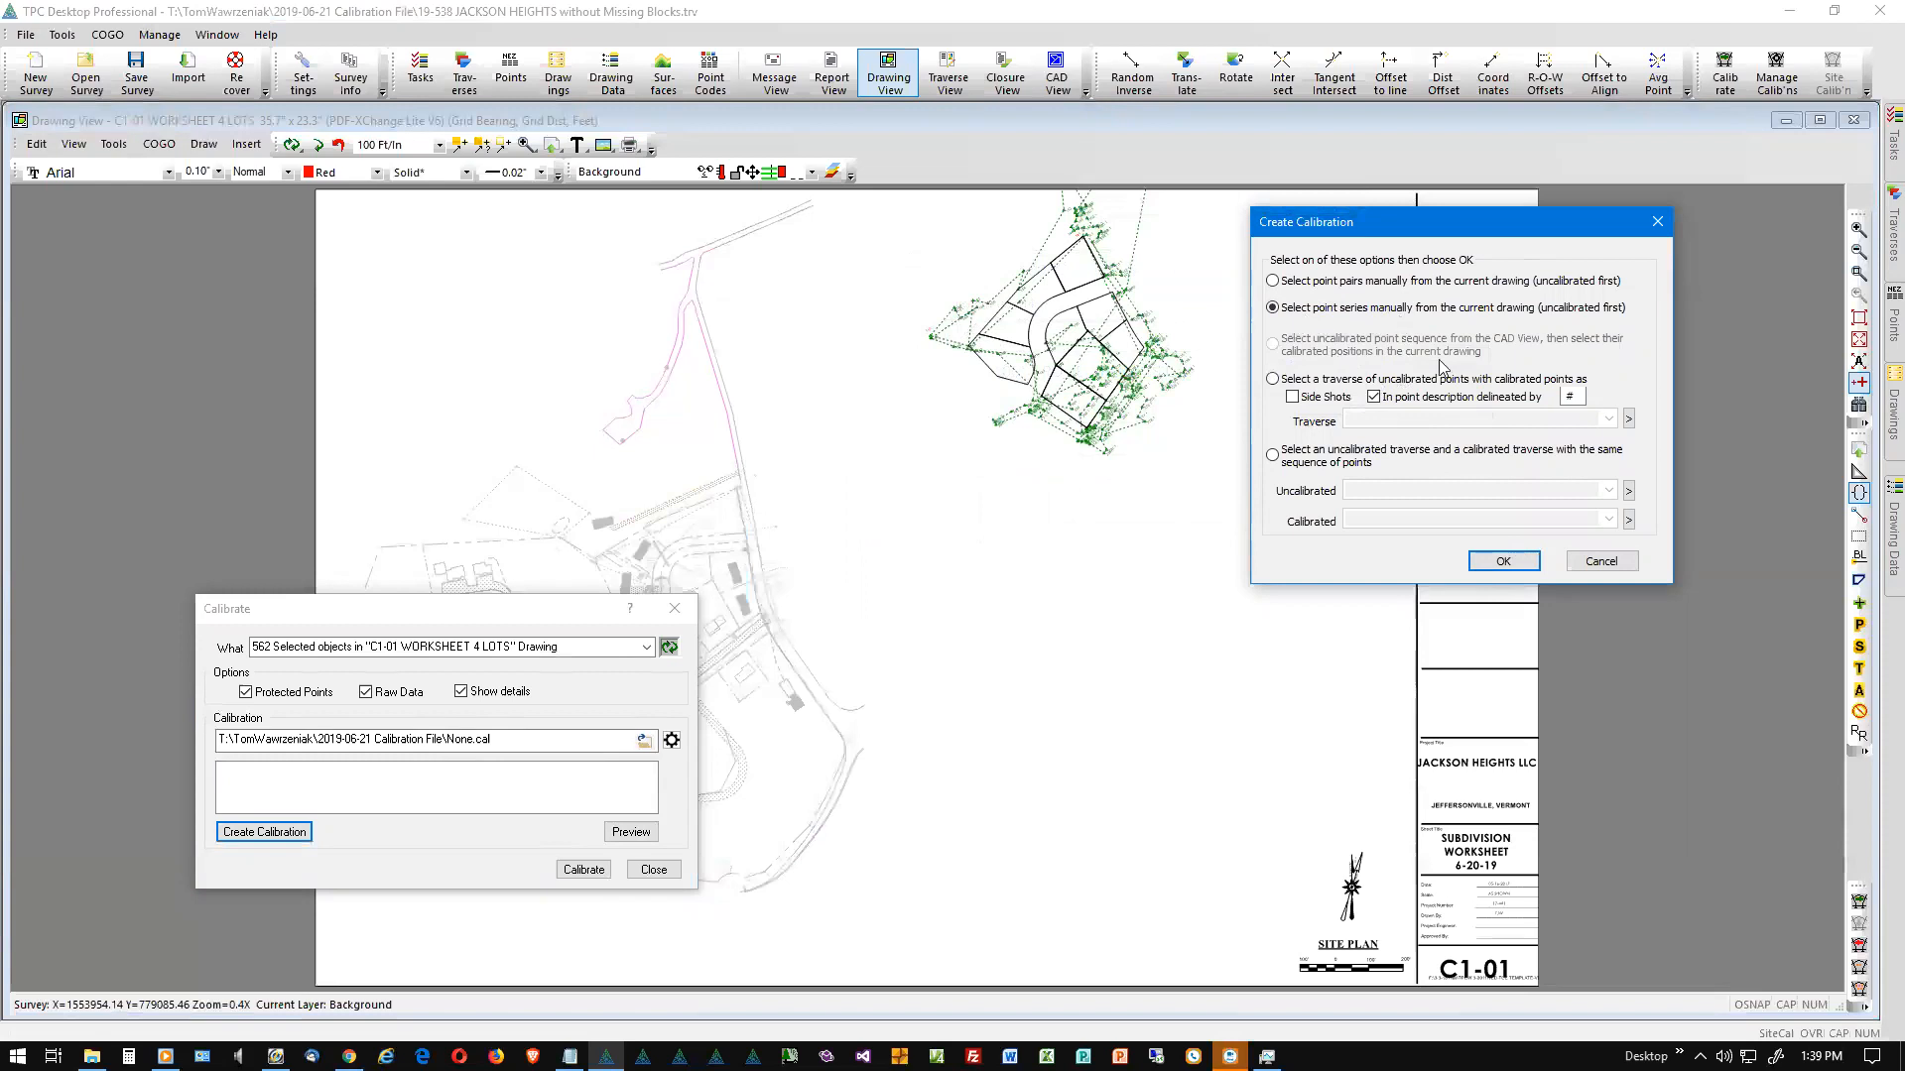
click(1495, 562)
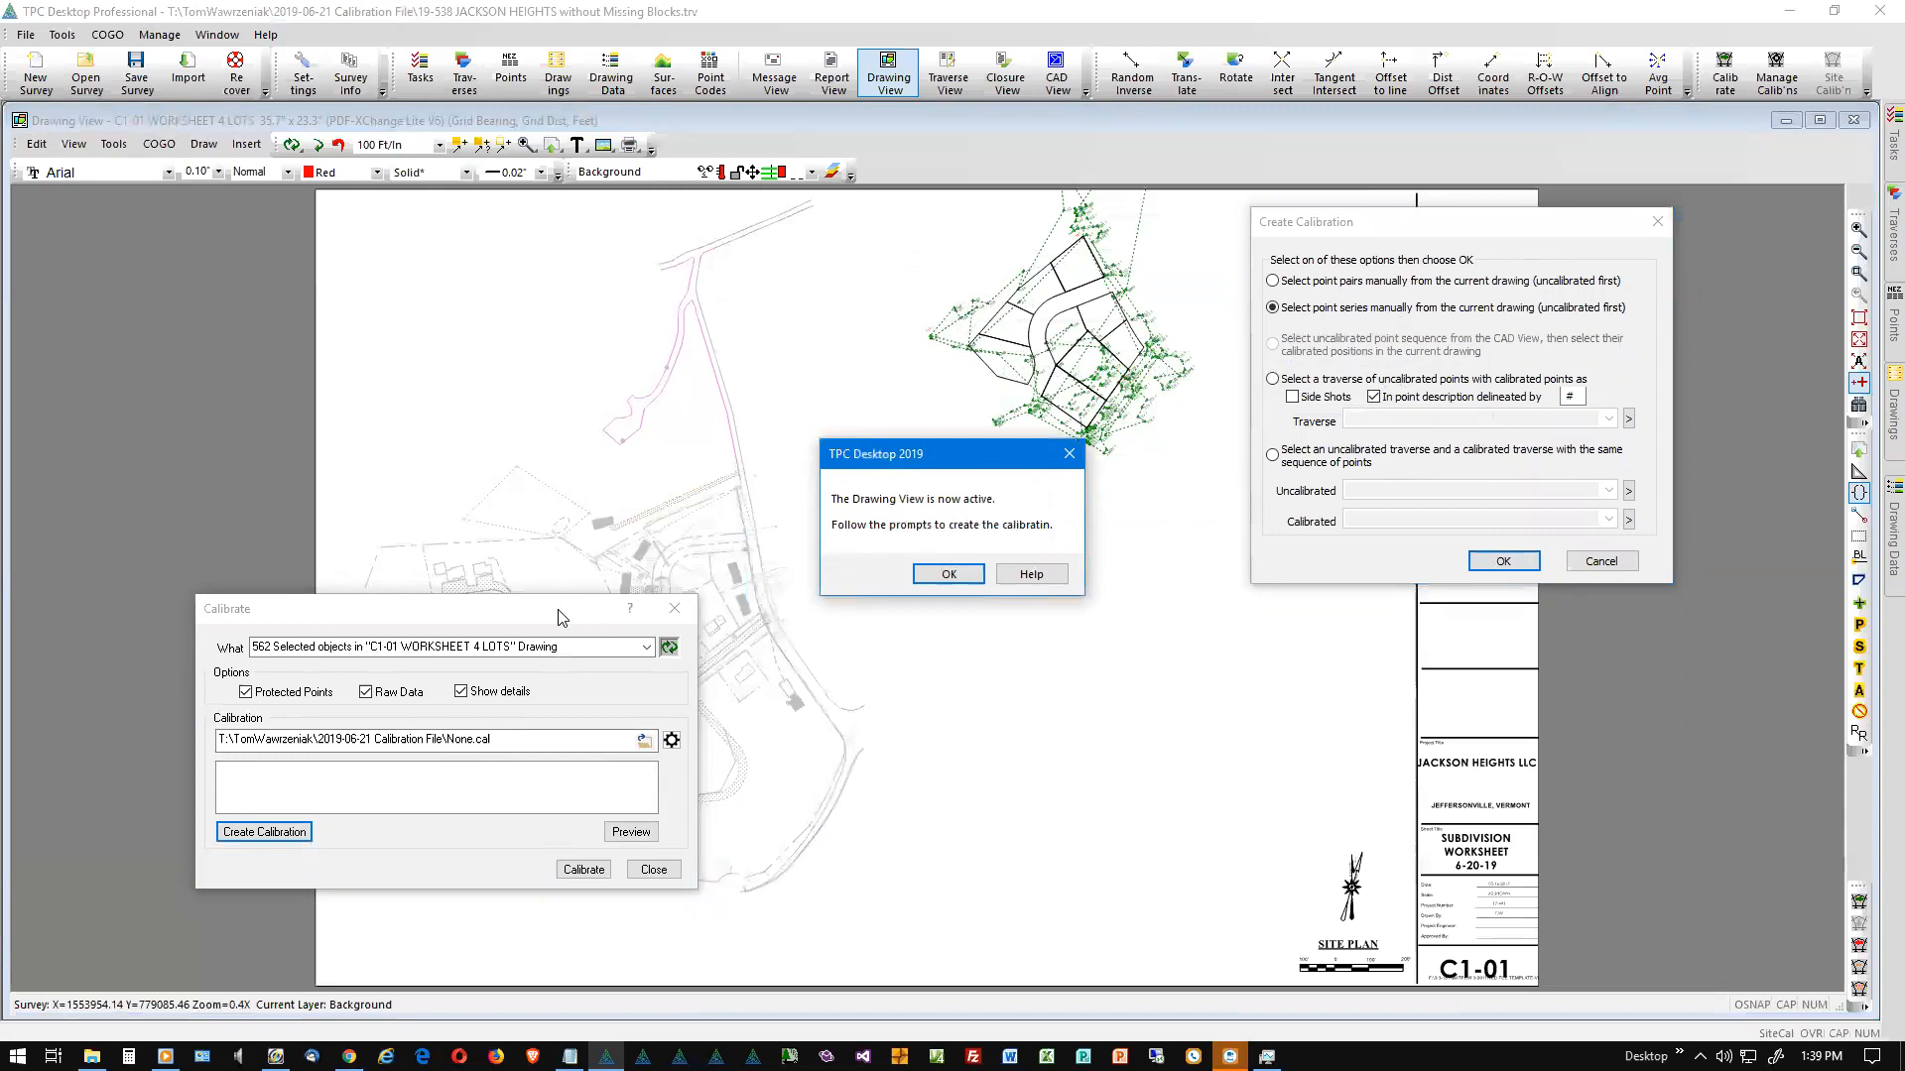
click(946, 574)
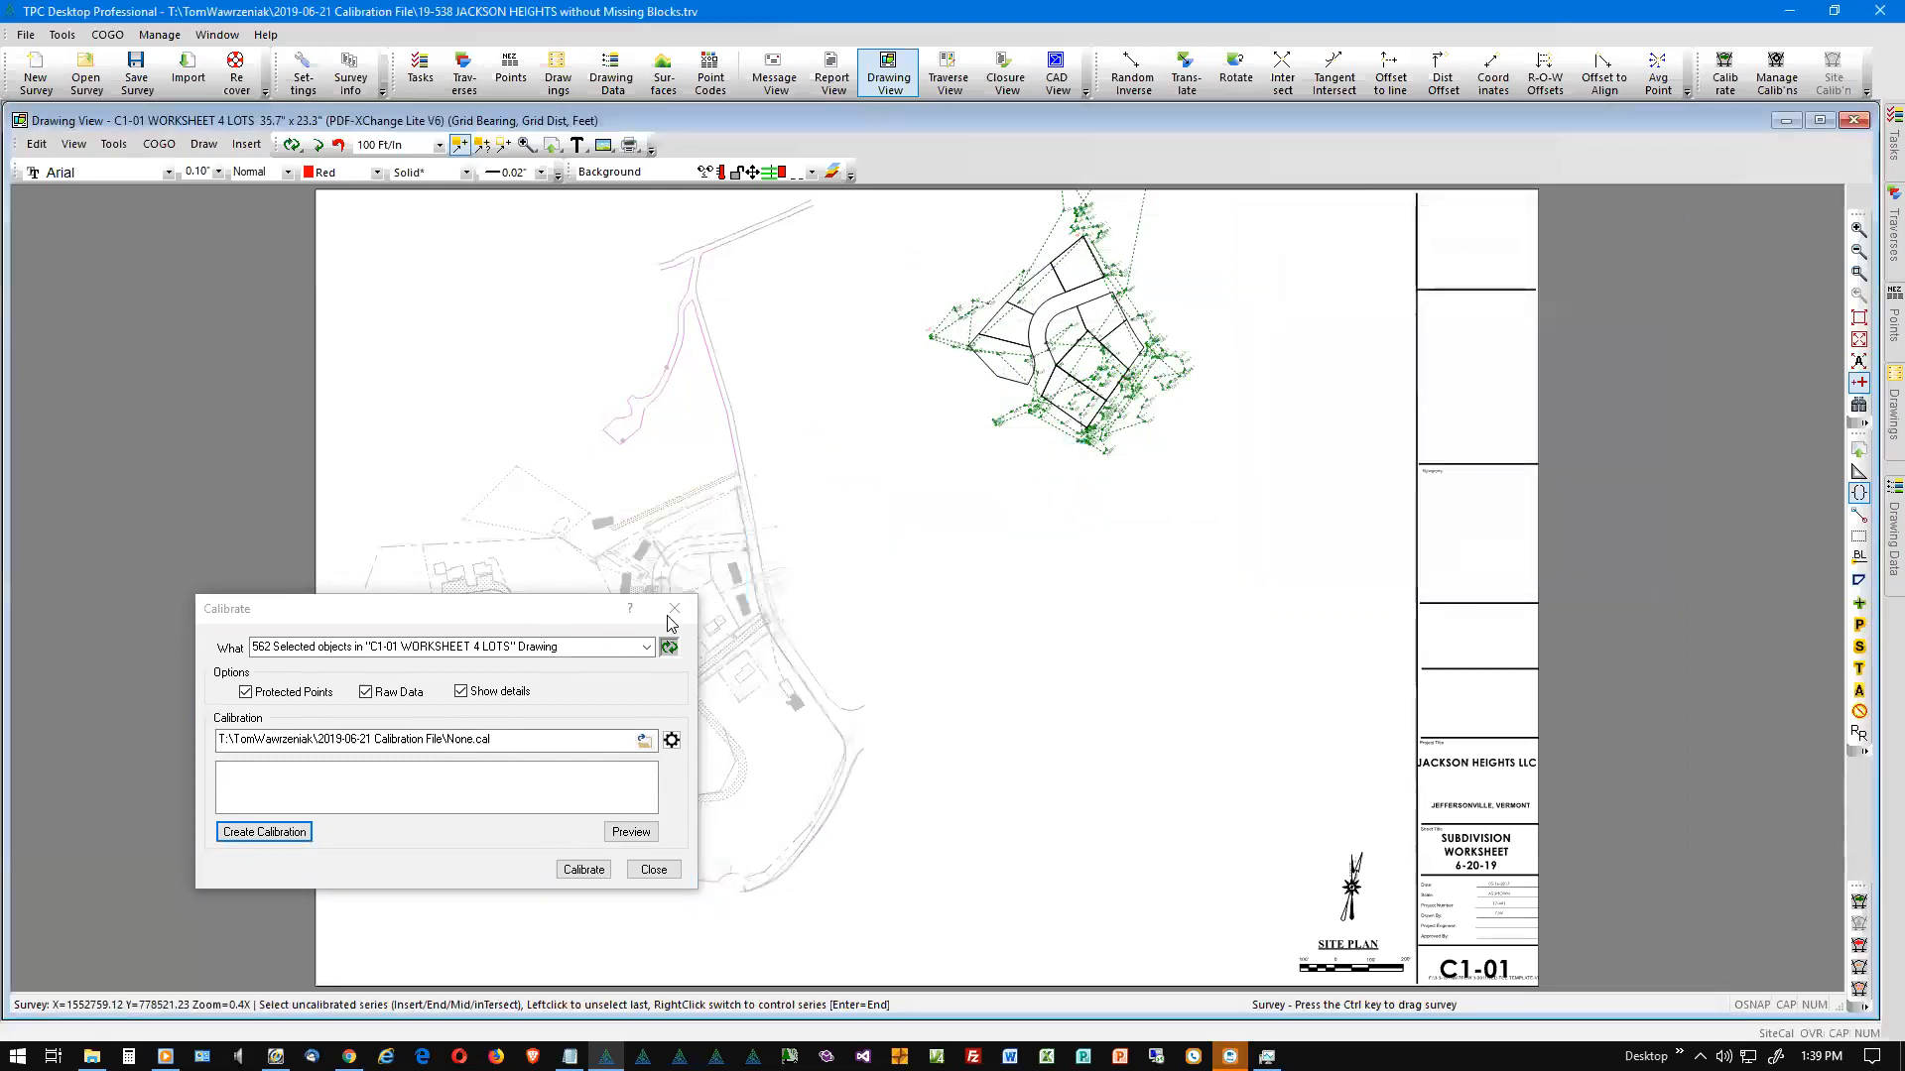
click(526, 621)
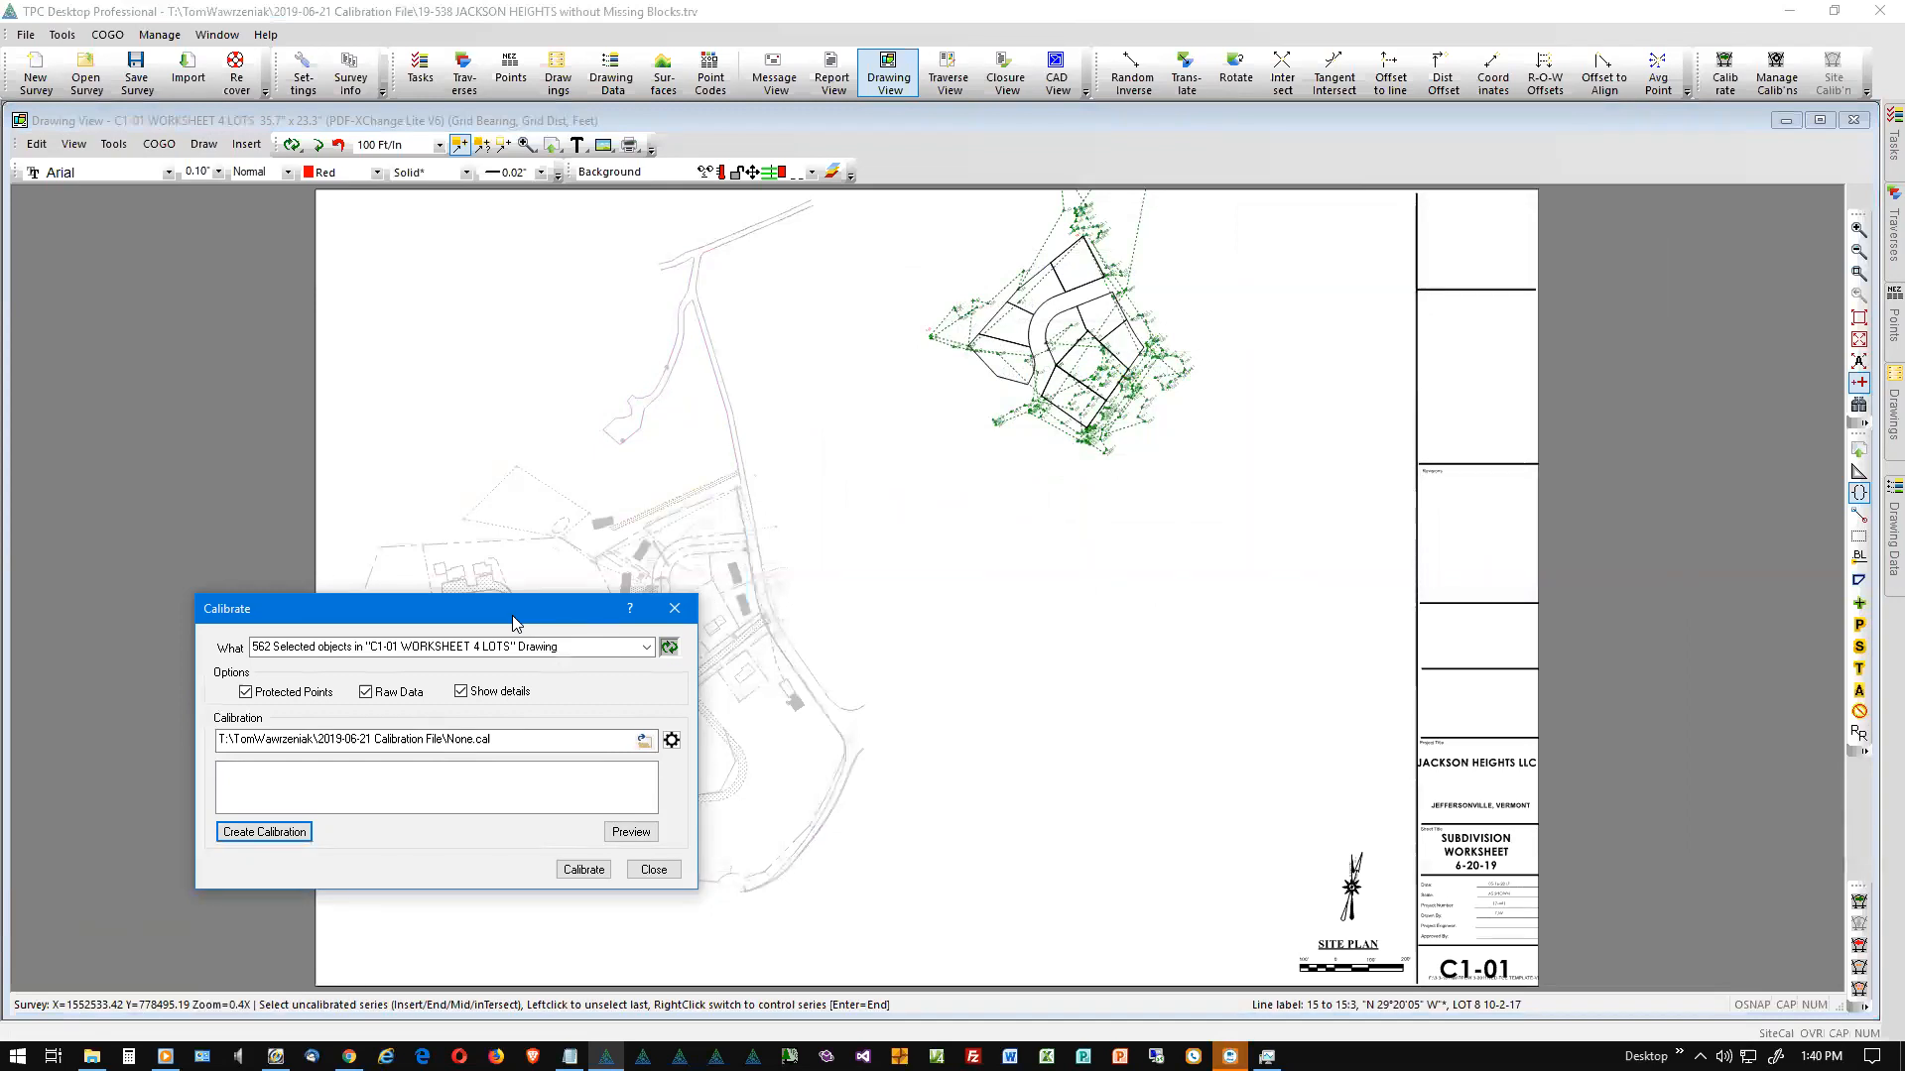
drag(513, 617, 0, 685)
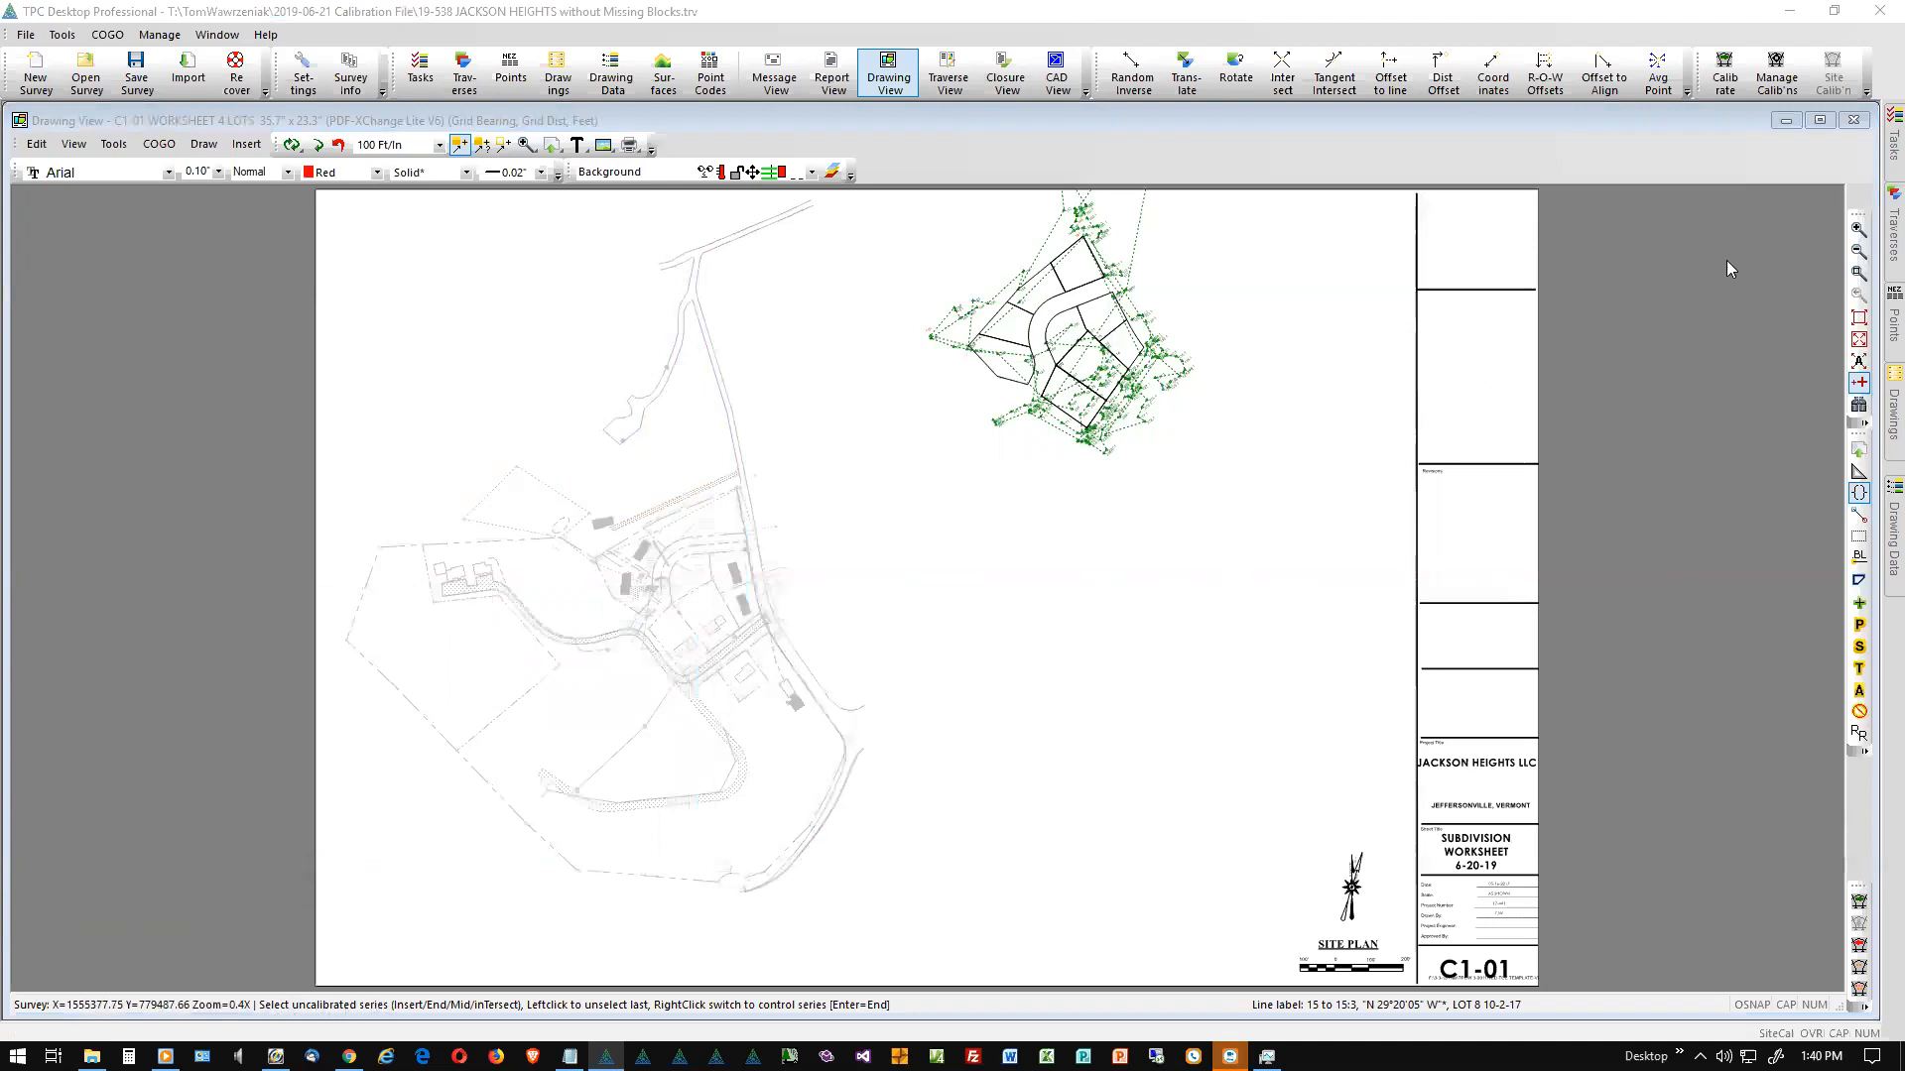
Step: Pick boundary points 25 and 26 with the end snap as the first two points of the uncalibrated series
click(1858, 276)
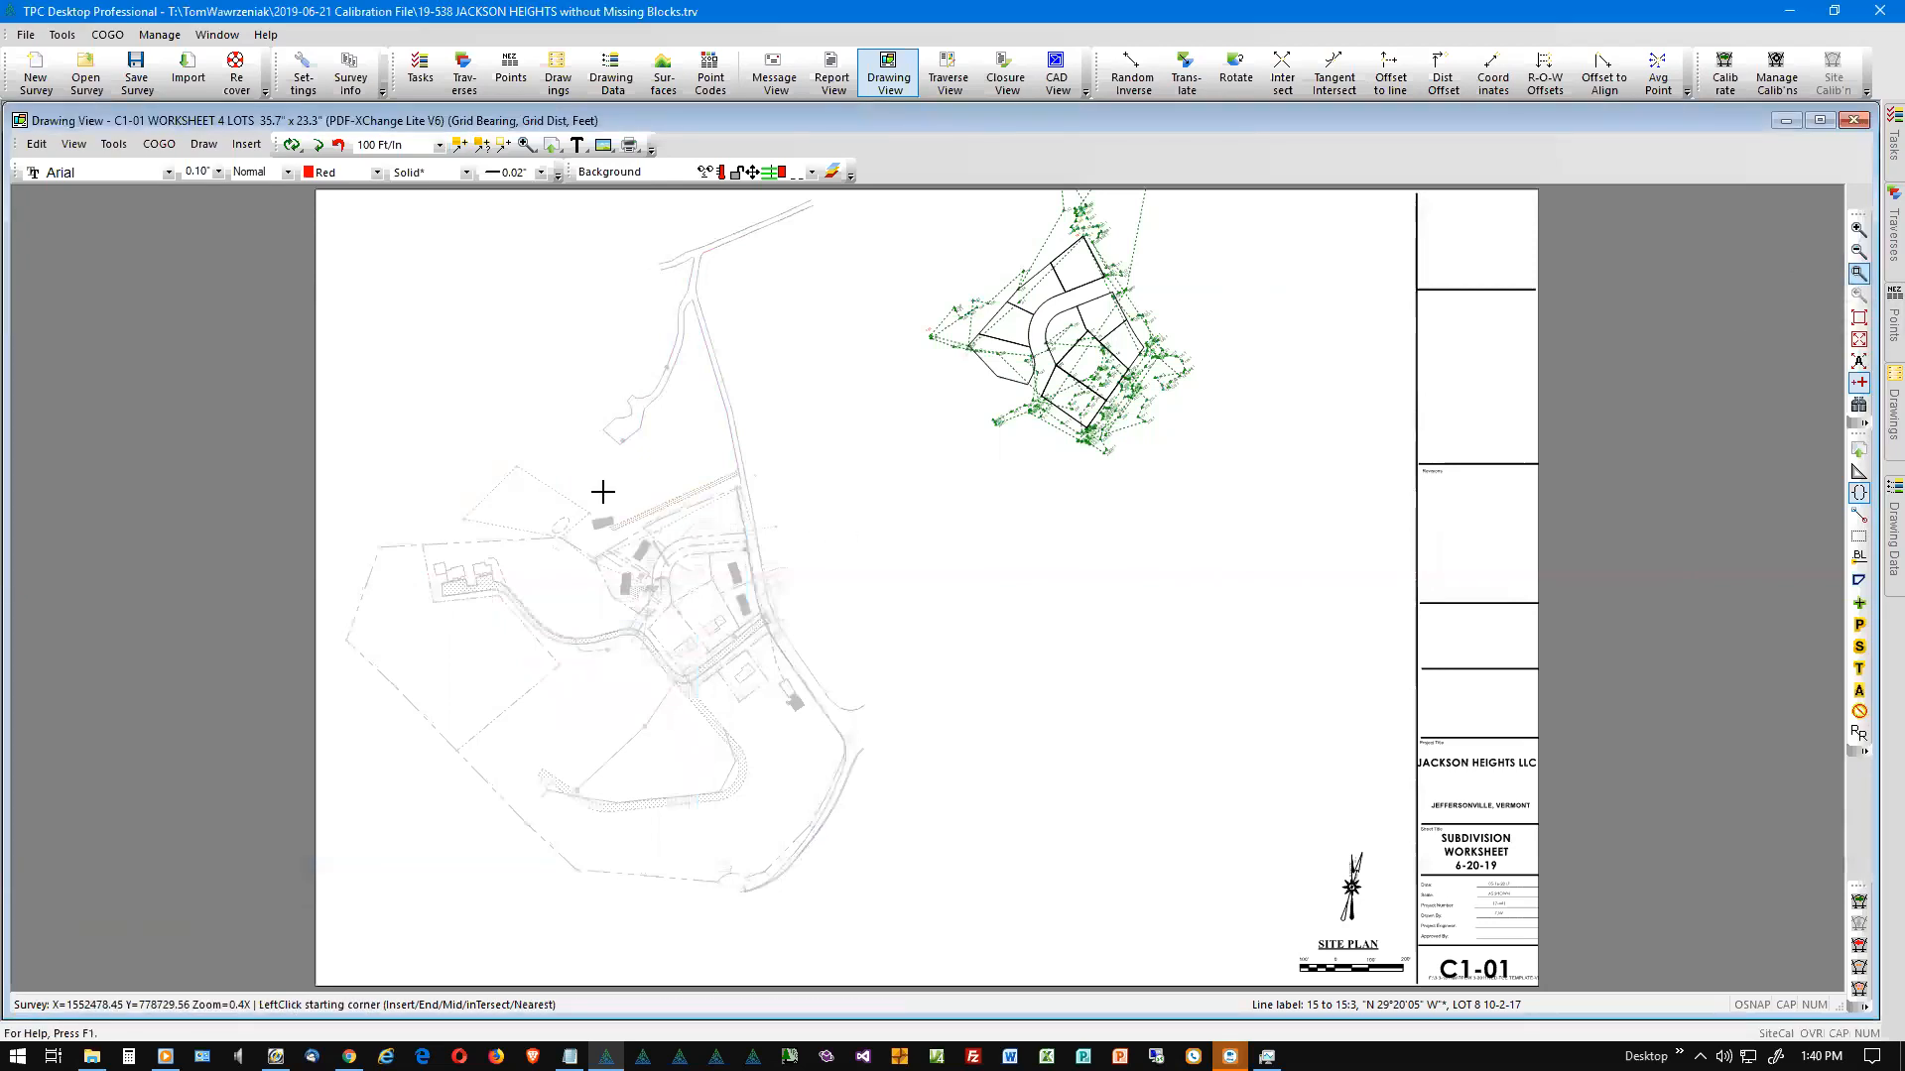
click(534, 492)
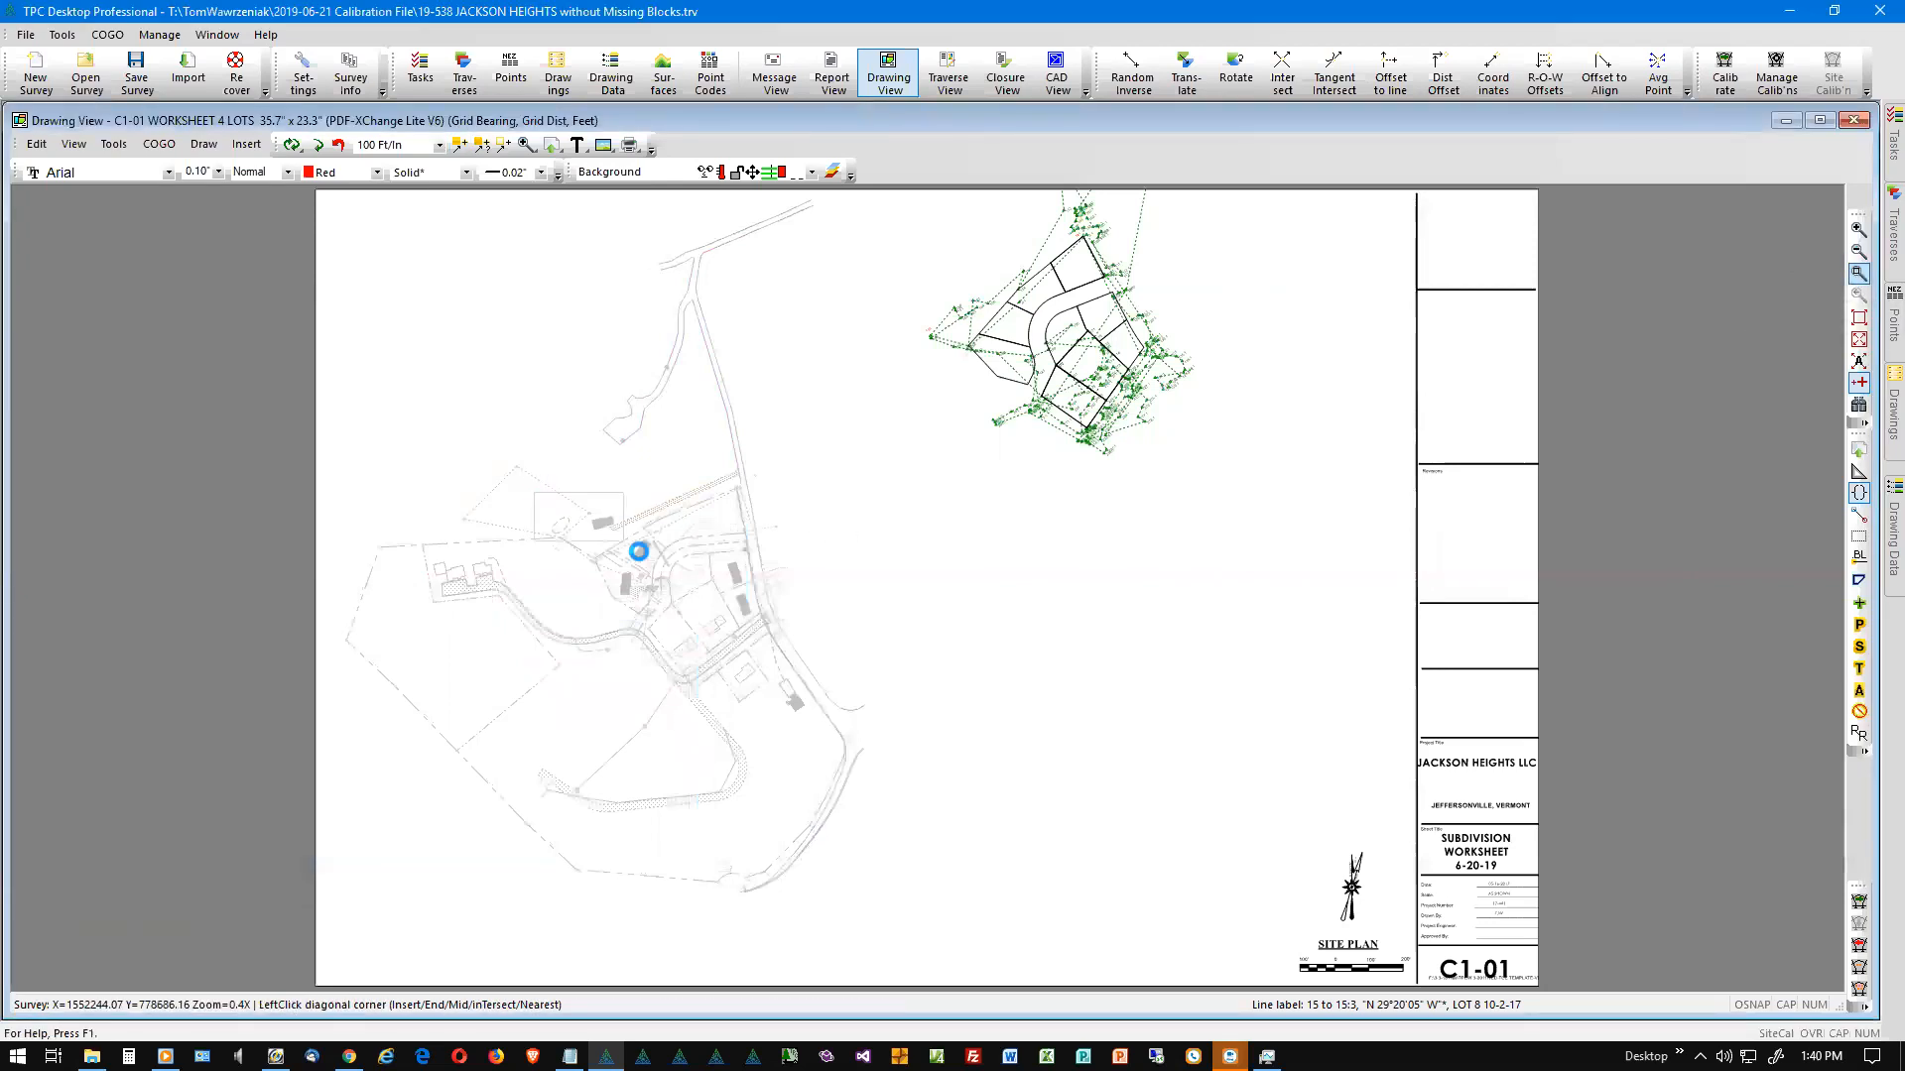
click(688, 582)
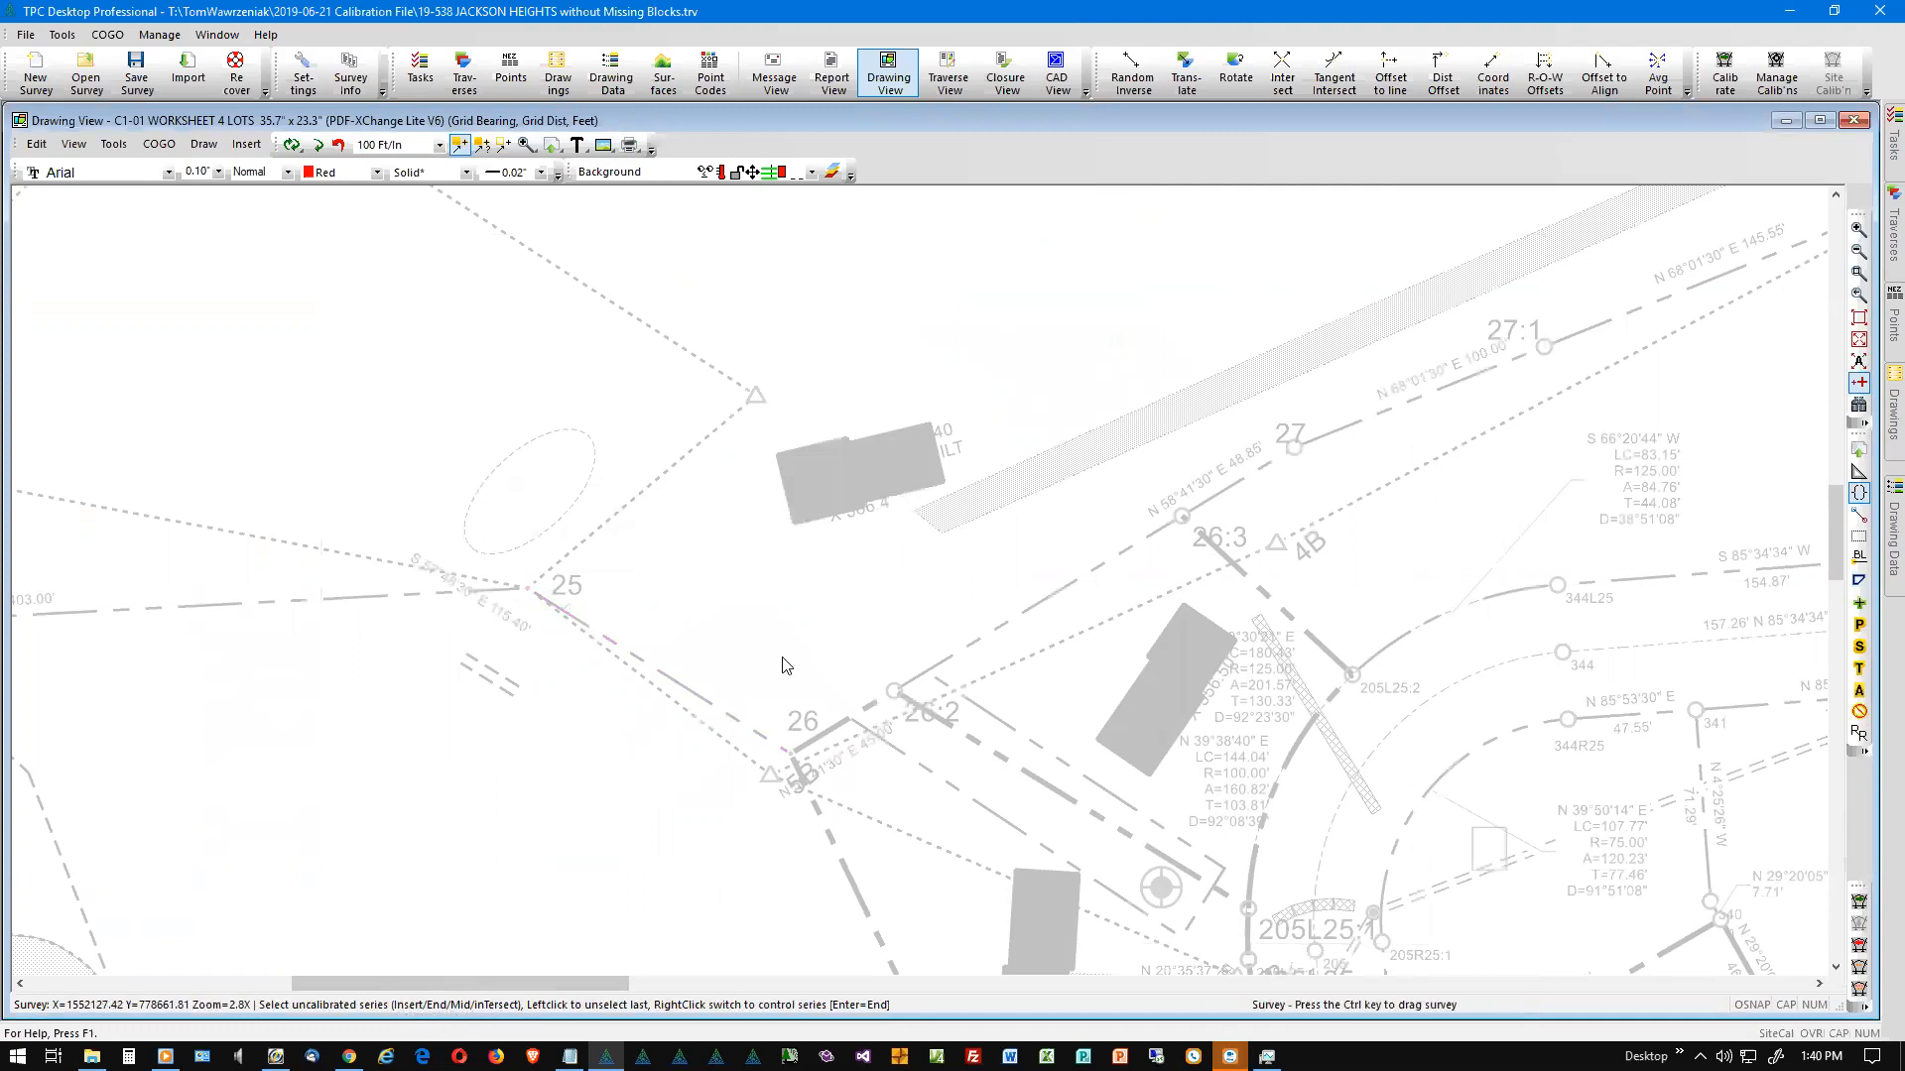
key(e)
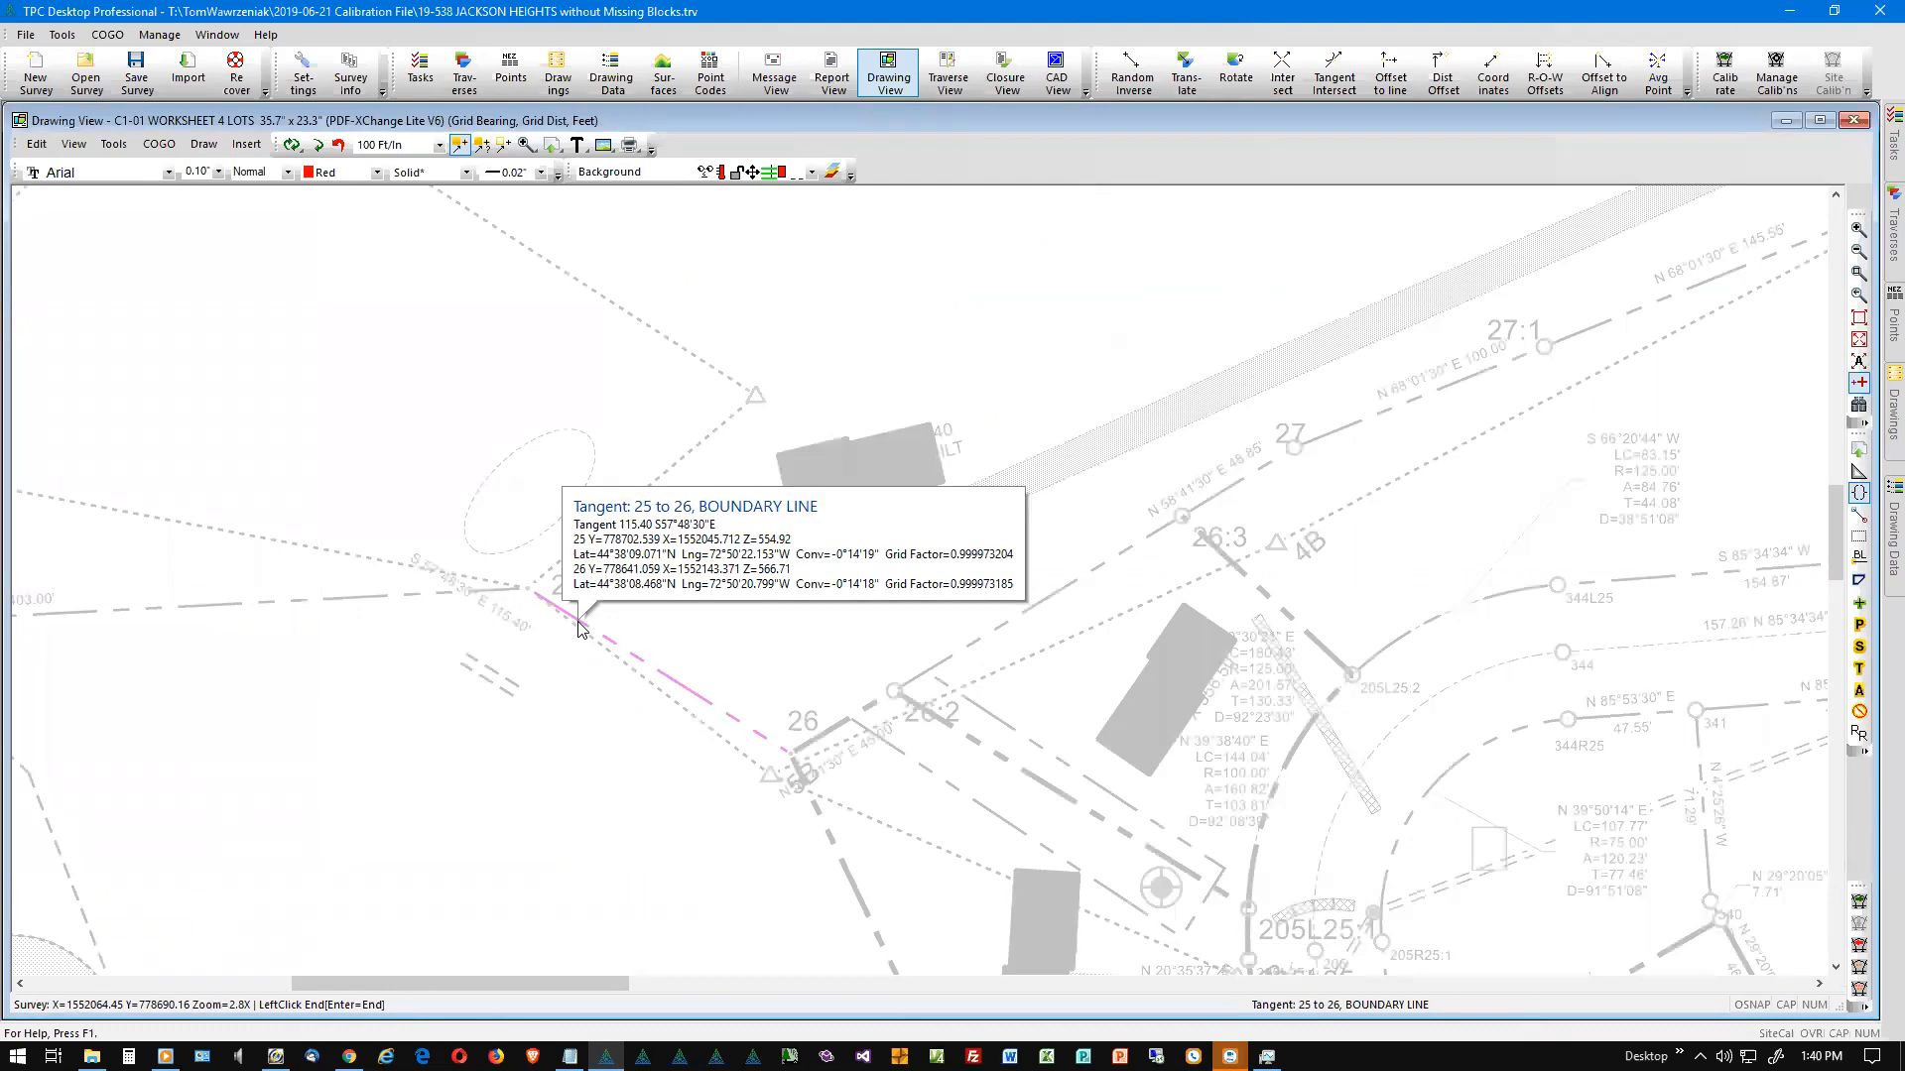
click(529, 593)
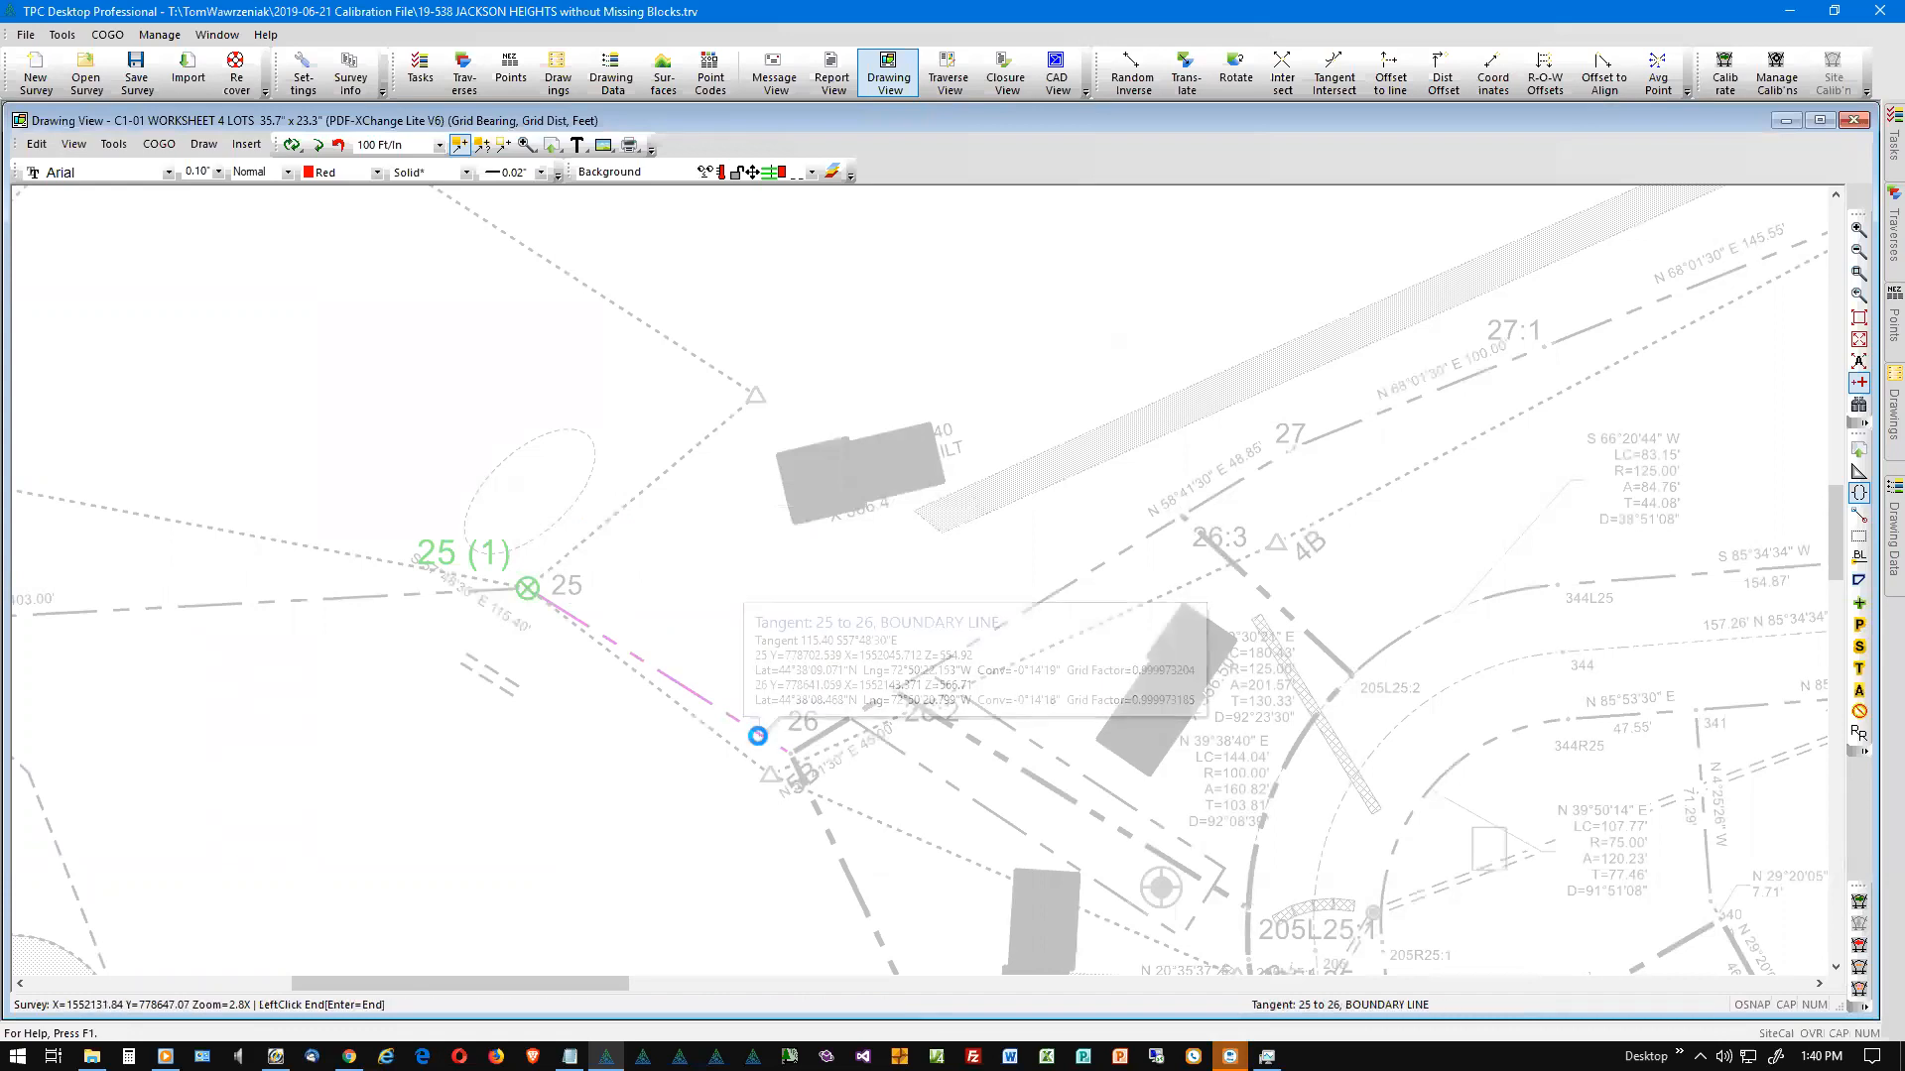
click(759, 744)
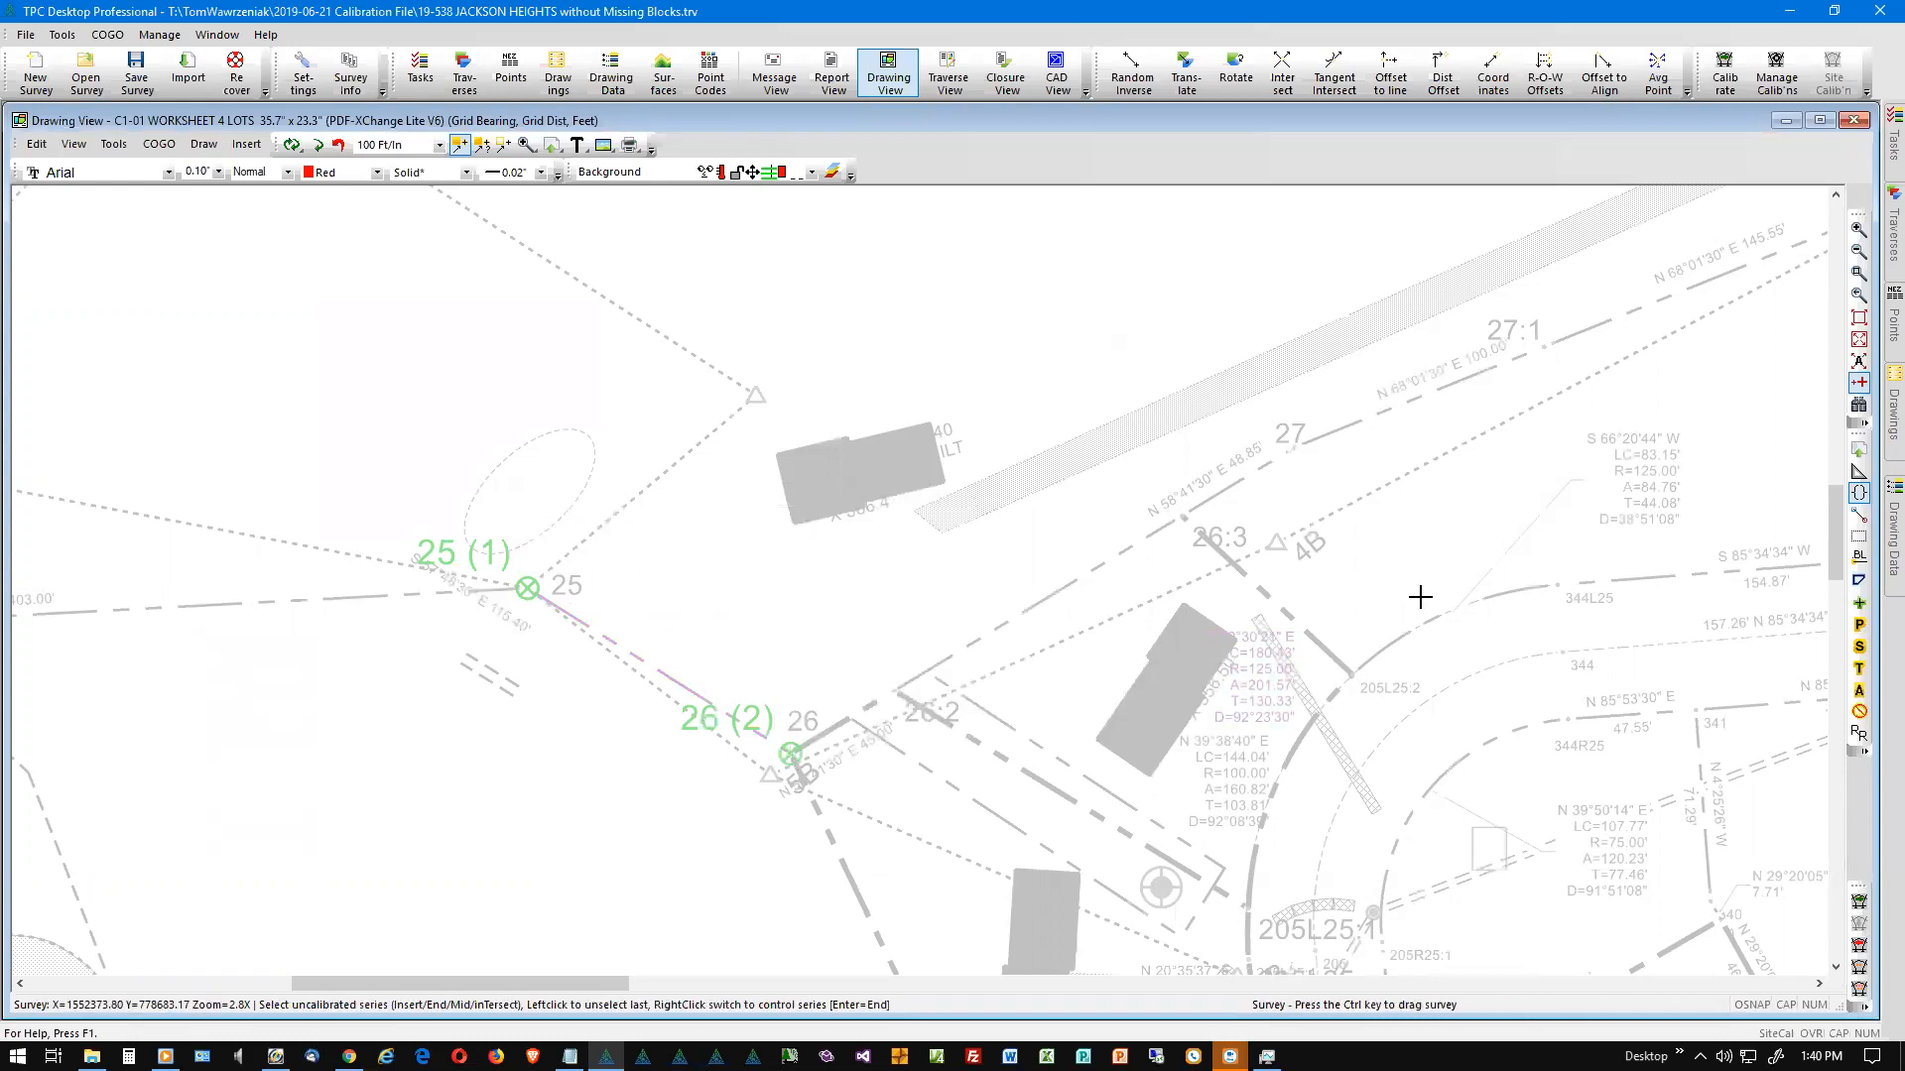
Step: Add boundary points 27 and 28 to the uncalibrated series, snapping to the ends of their boundary lines
mouse_move(1331, 444)
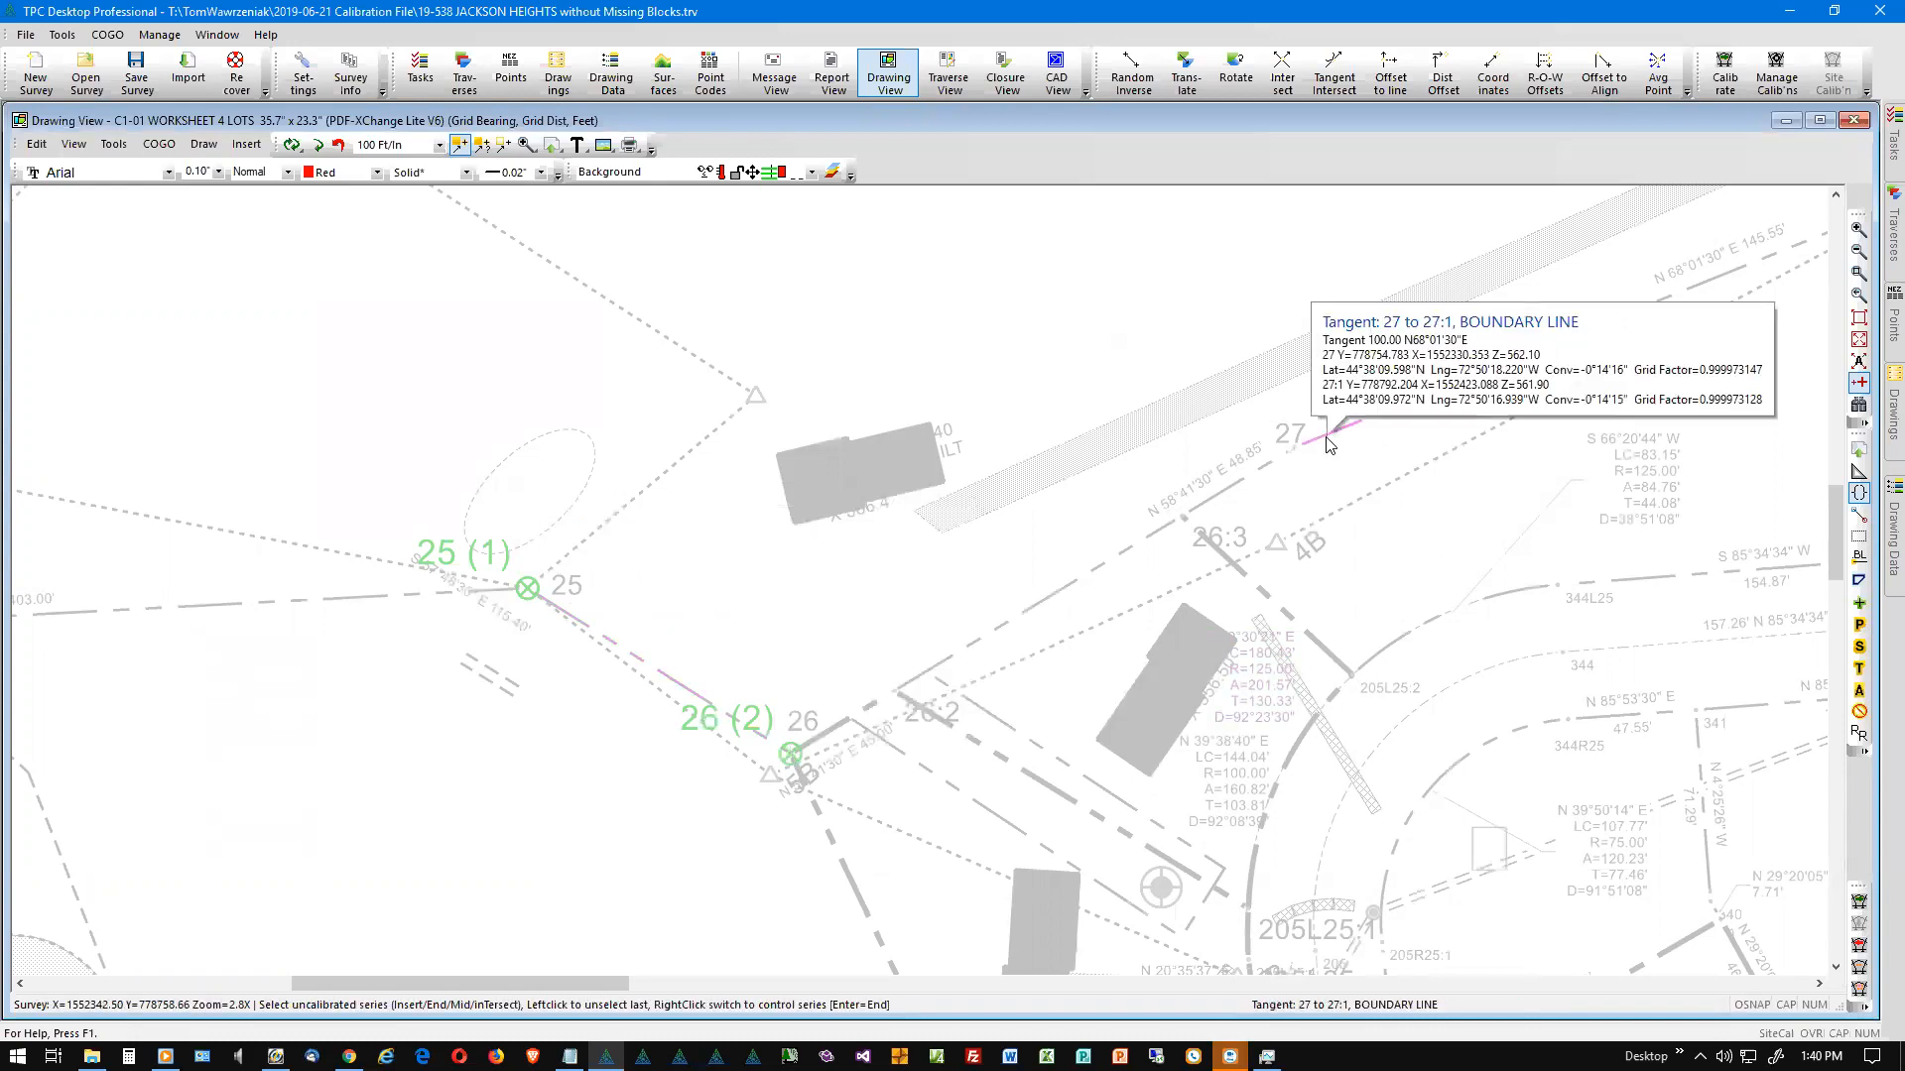
click(1330, 444)
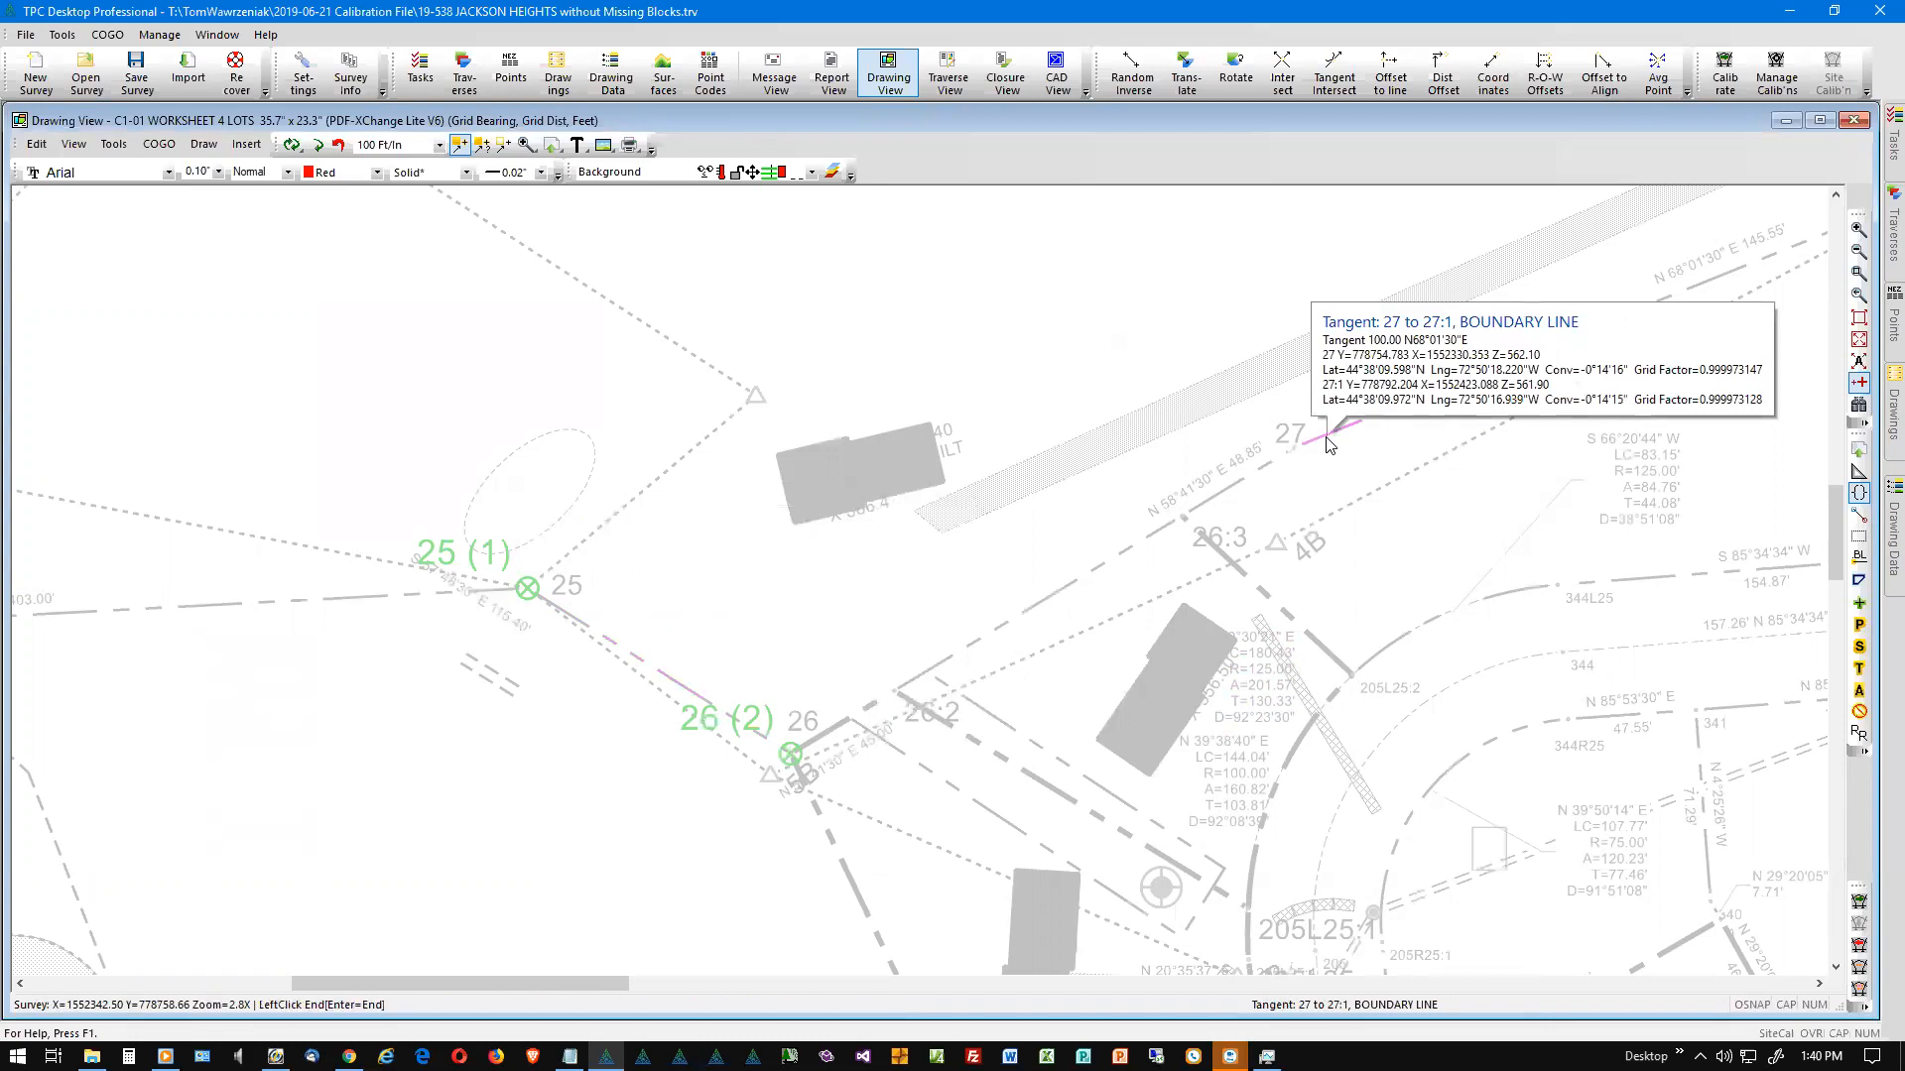
click(1330, 444)
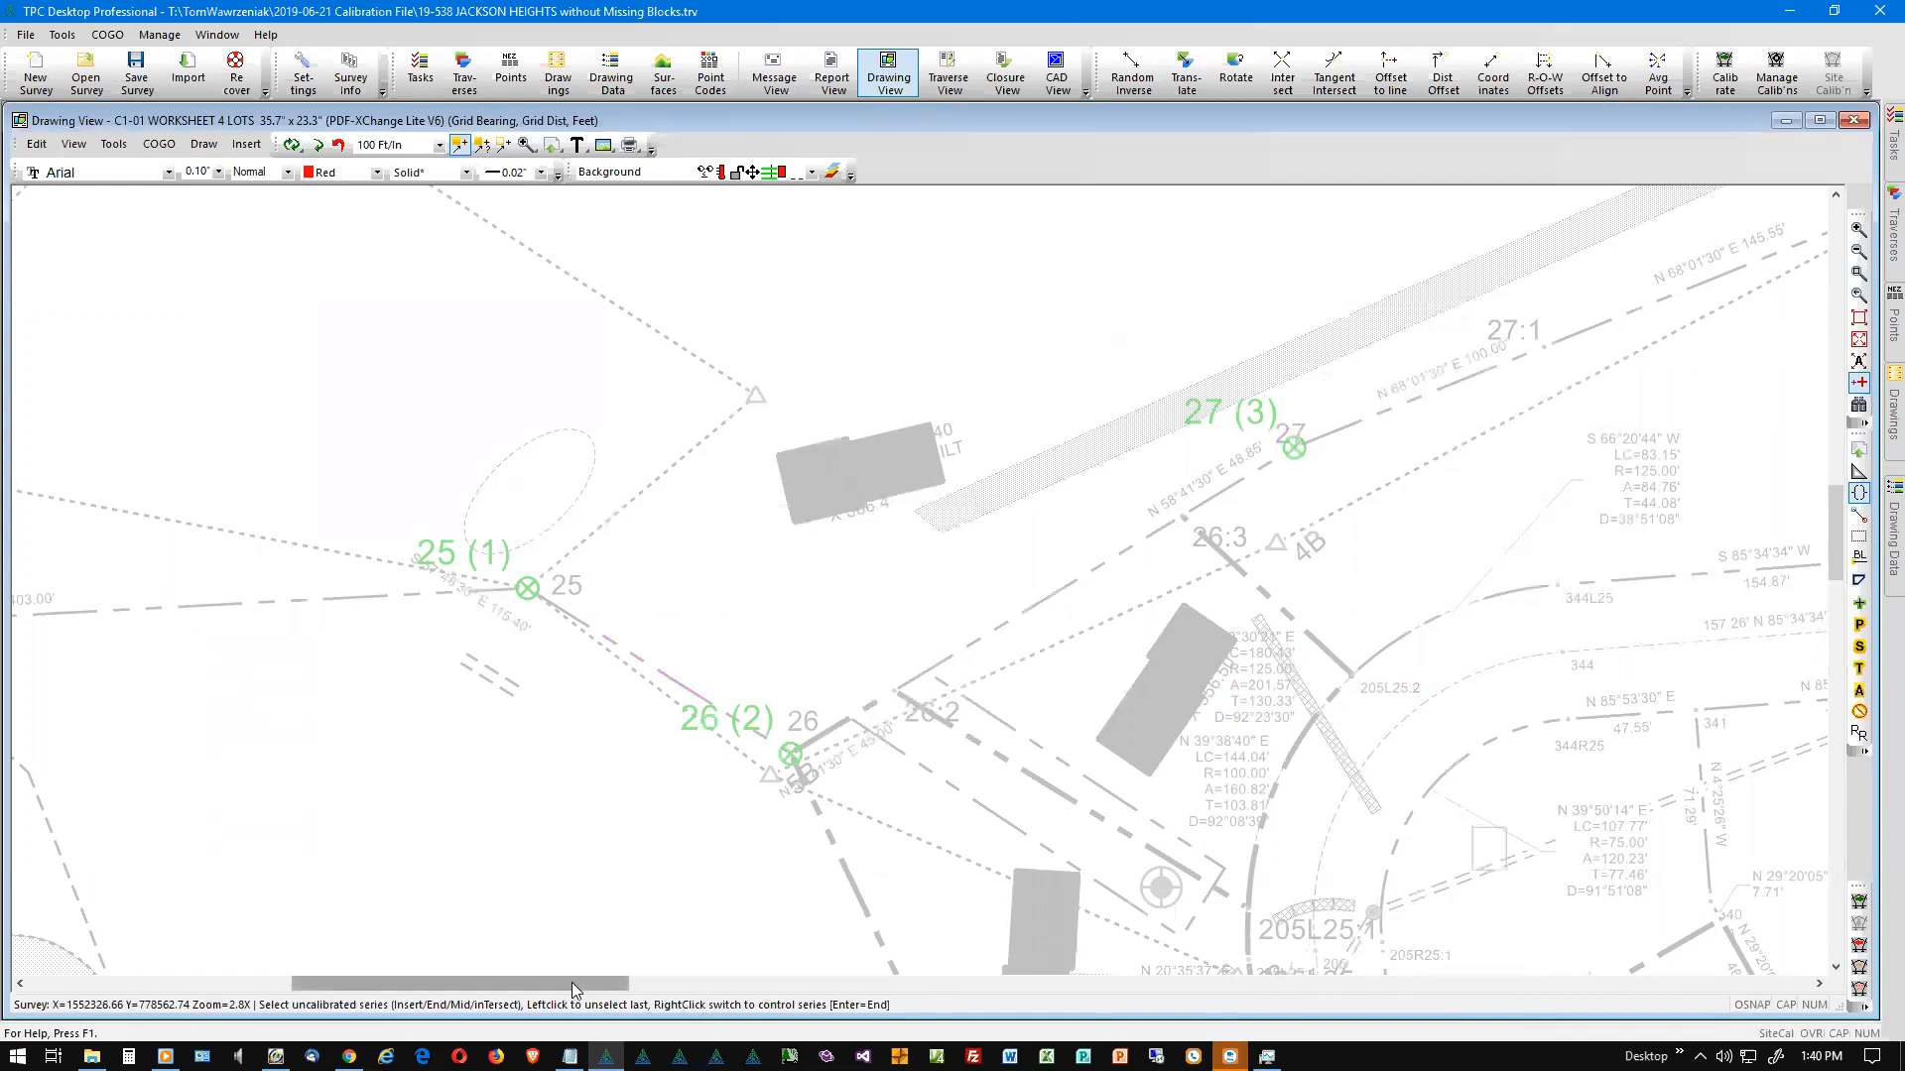
drag(572, 982, 661, 983)
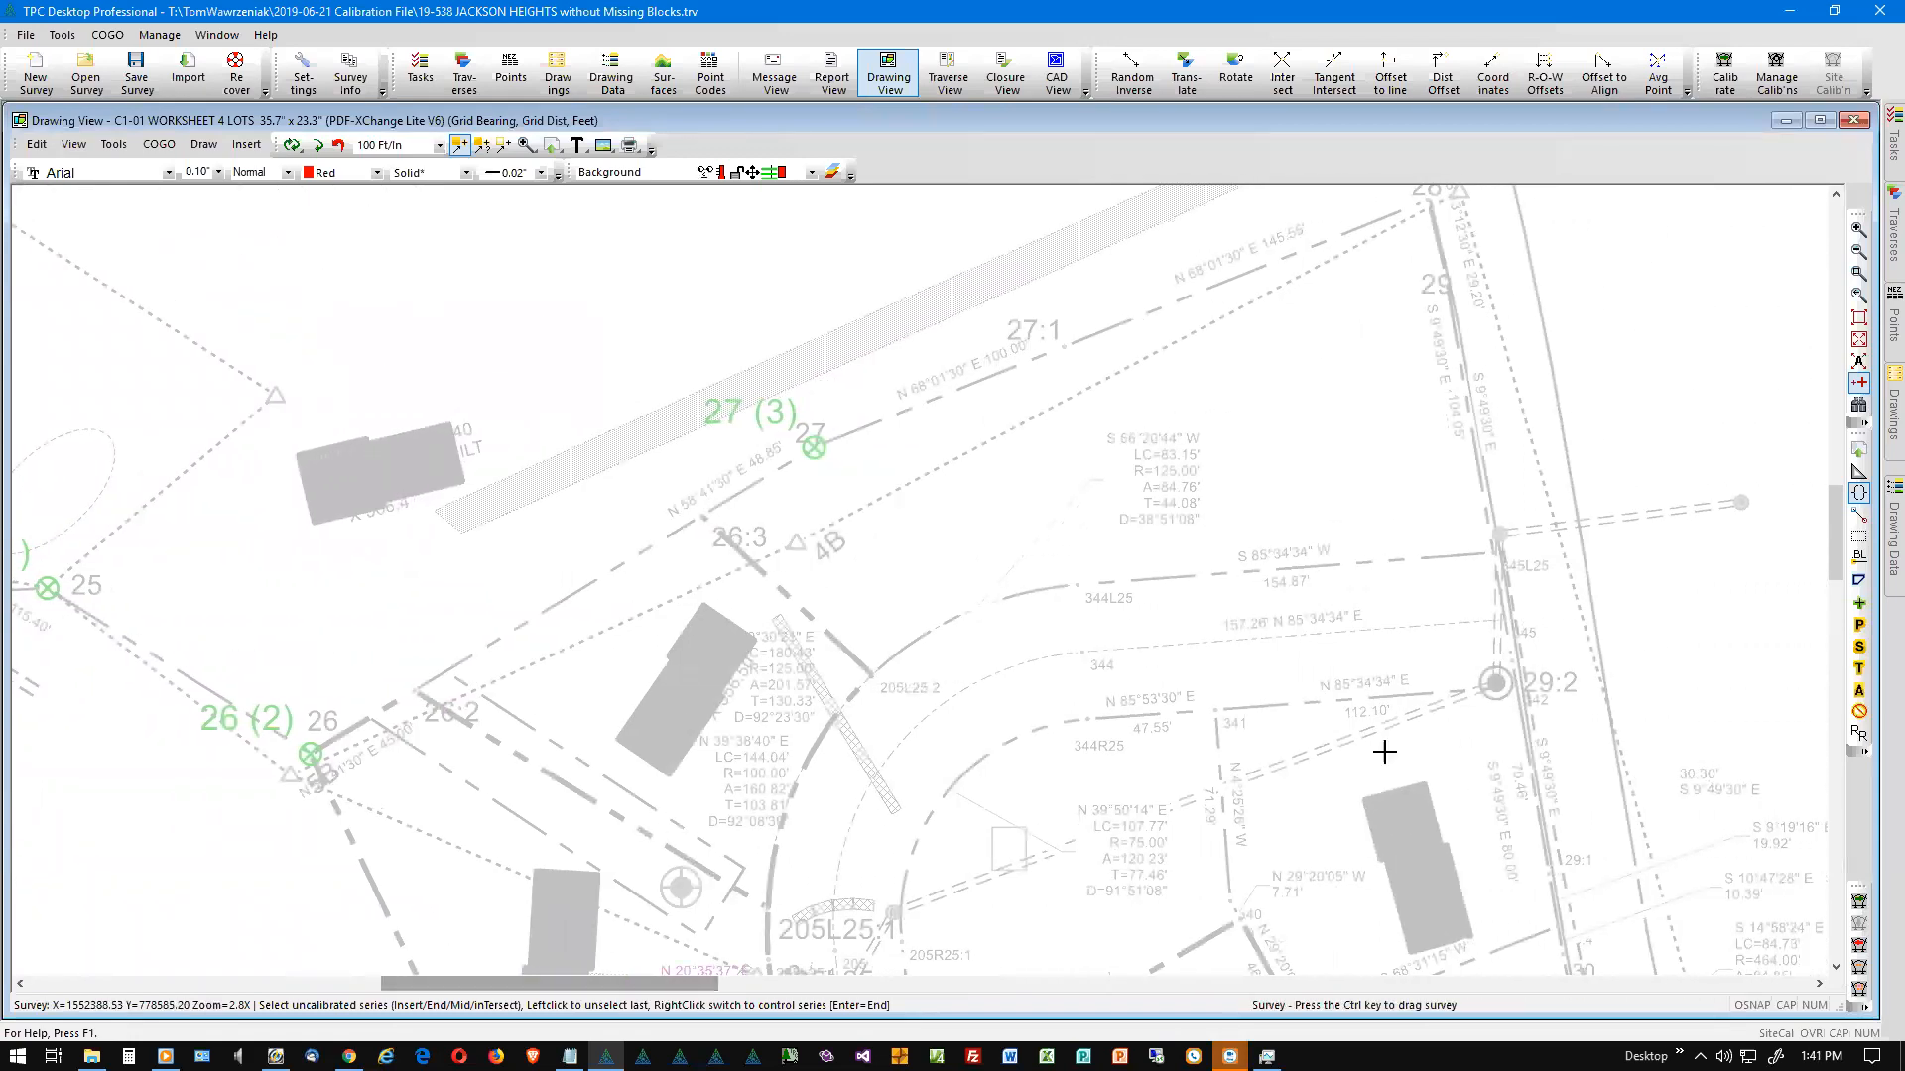
drag(1835, 511, 1835, 496)
mouse_move(1394, 342)
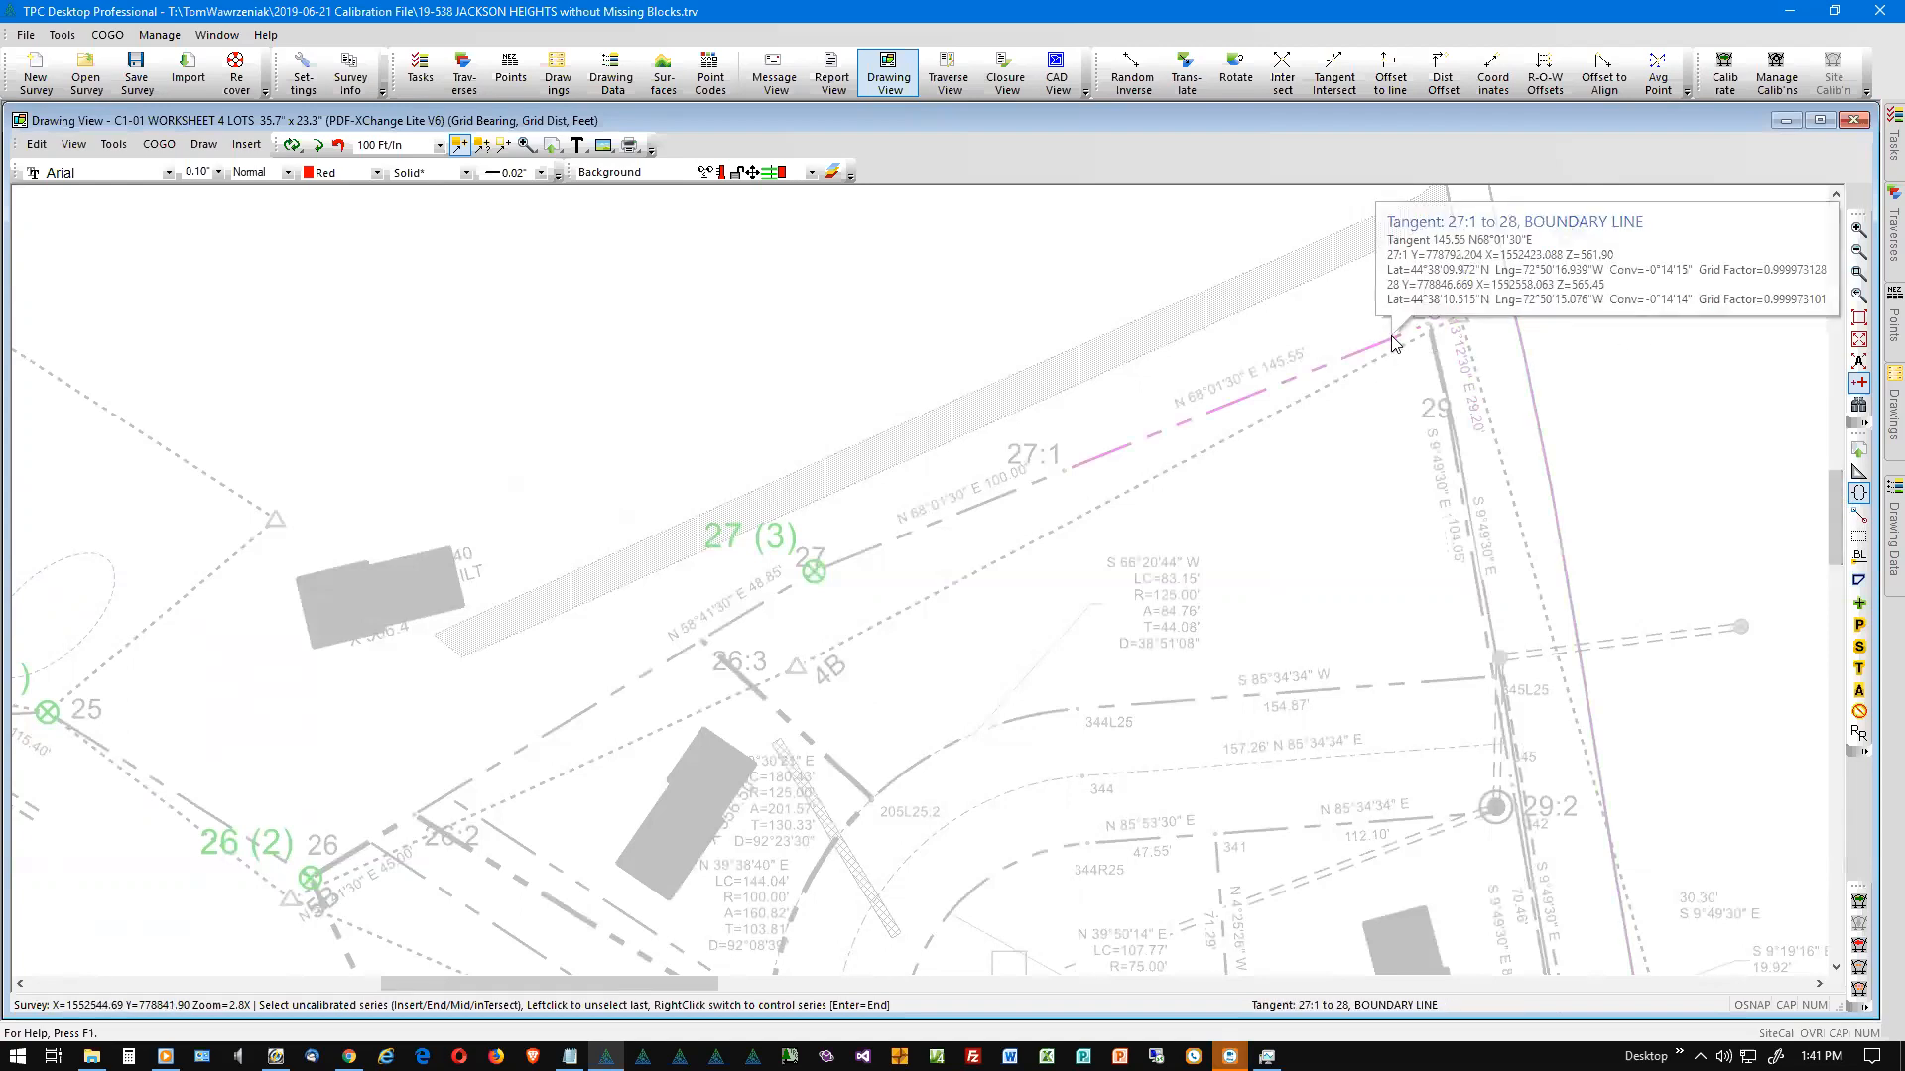
click(1394, 342)
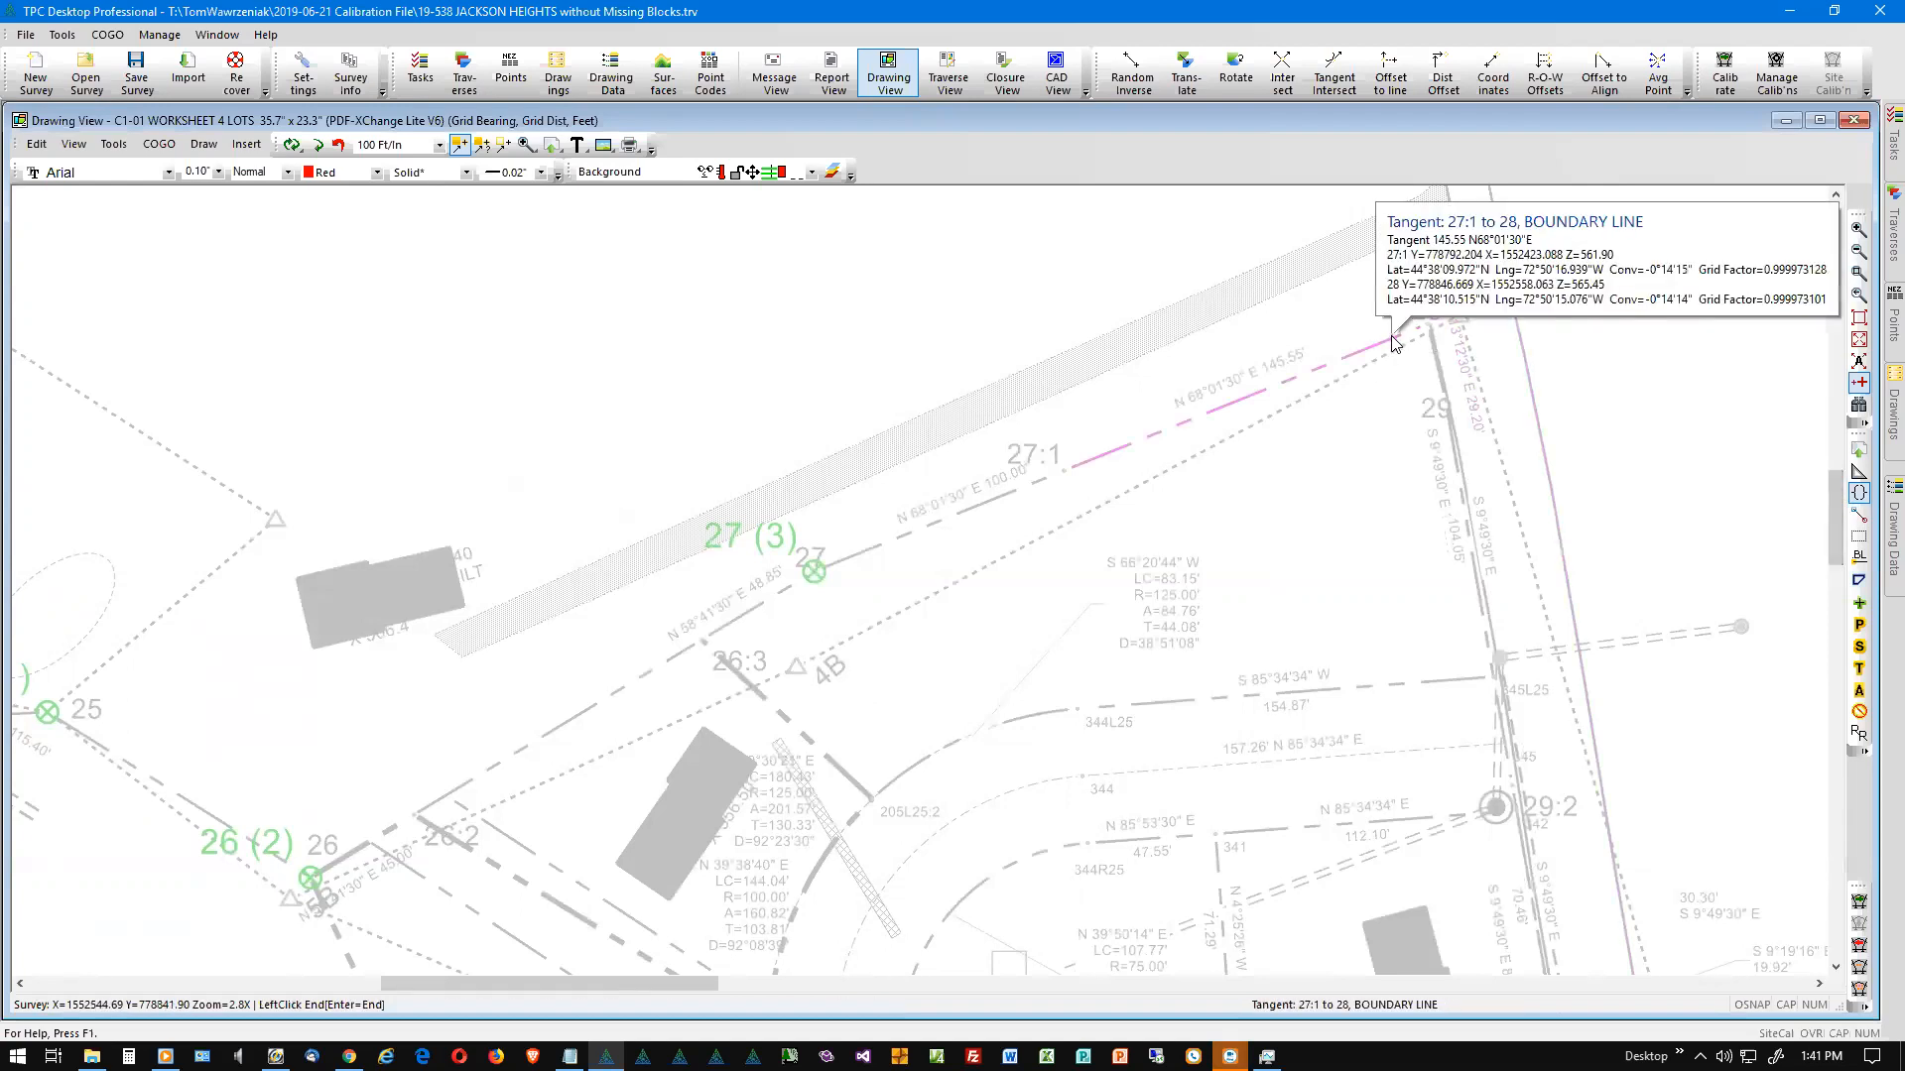
click(1392, 338)
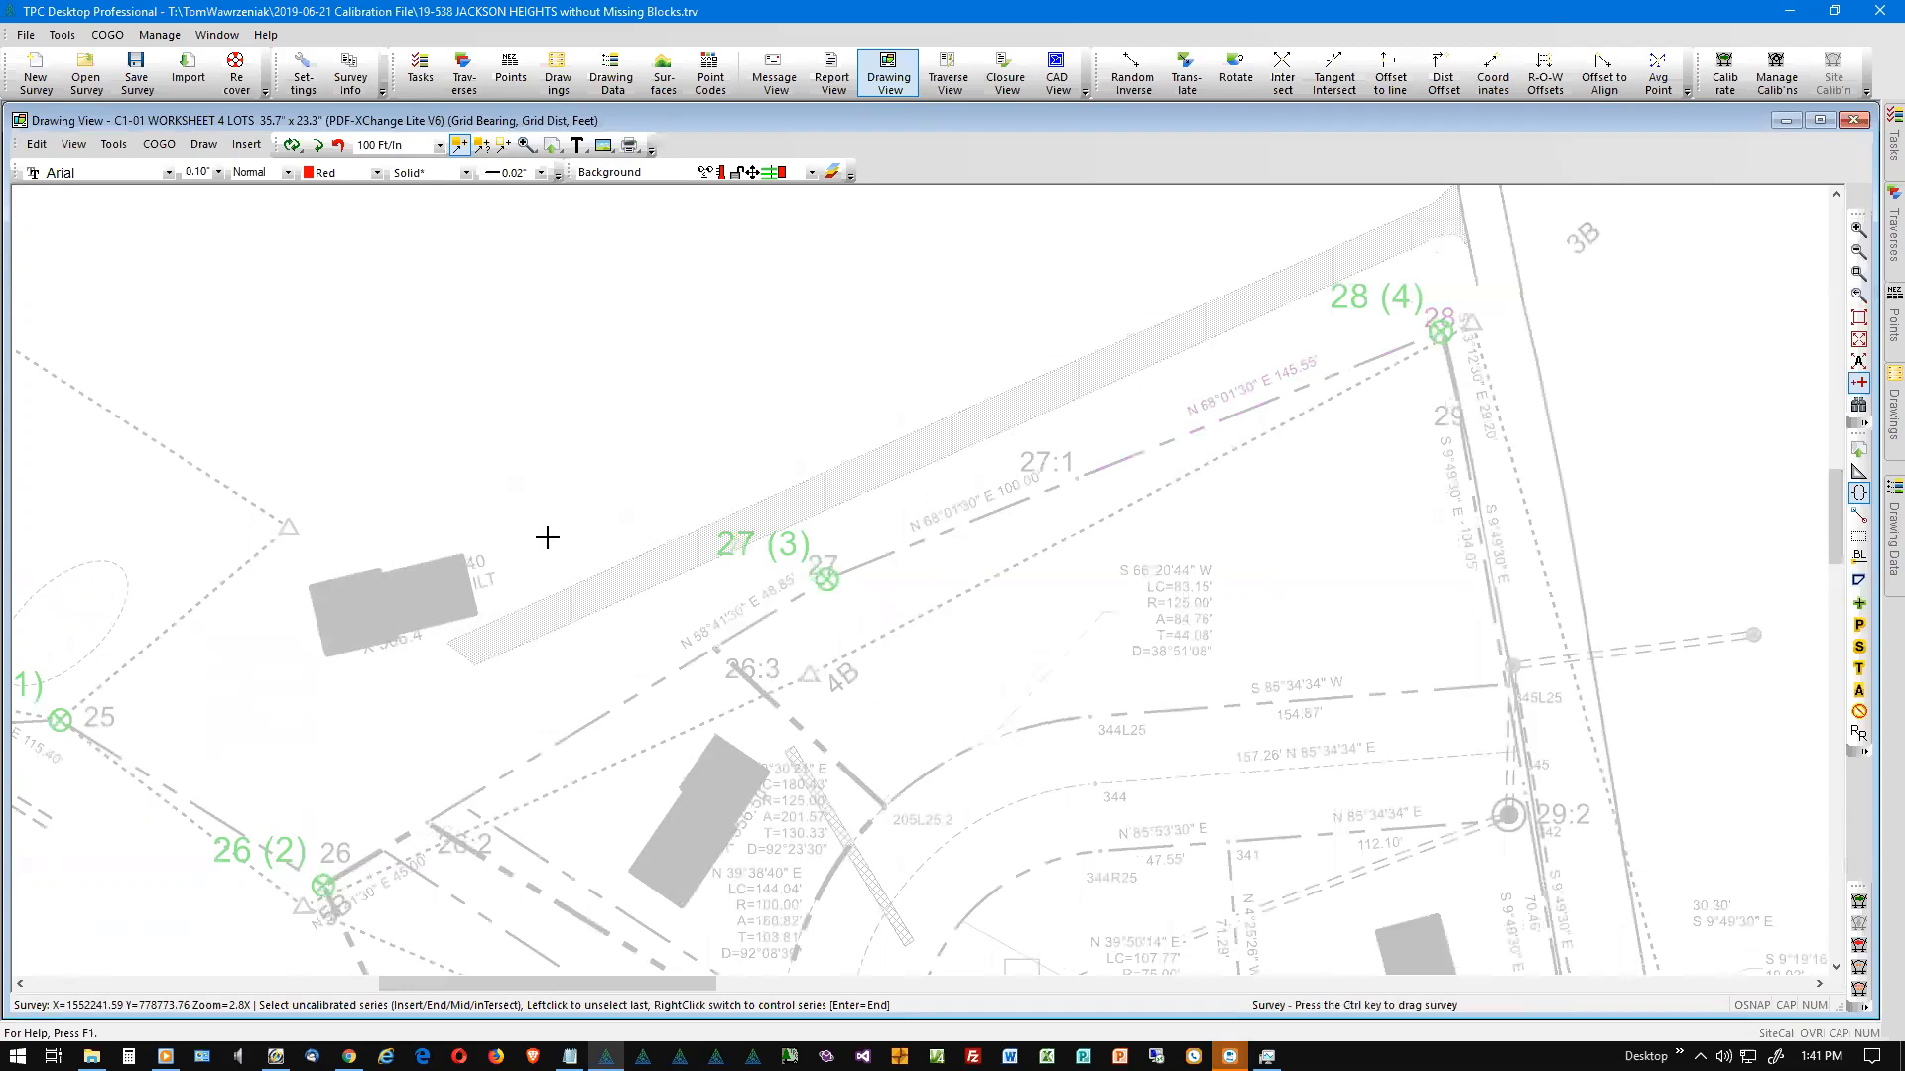
Step: Zoom in on the green survey's northwest boundary, framing control points 159 through 141
click(1174, 480)
click(1860, 318)
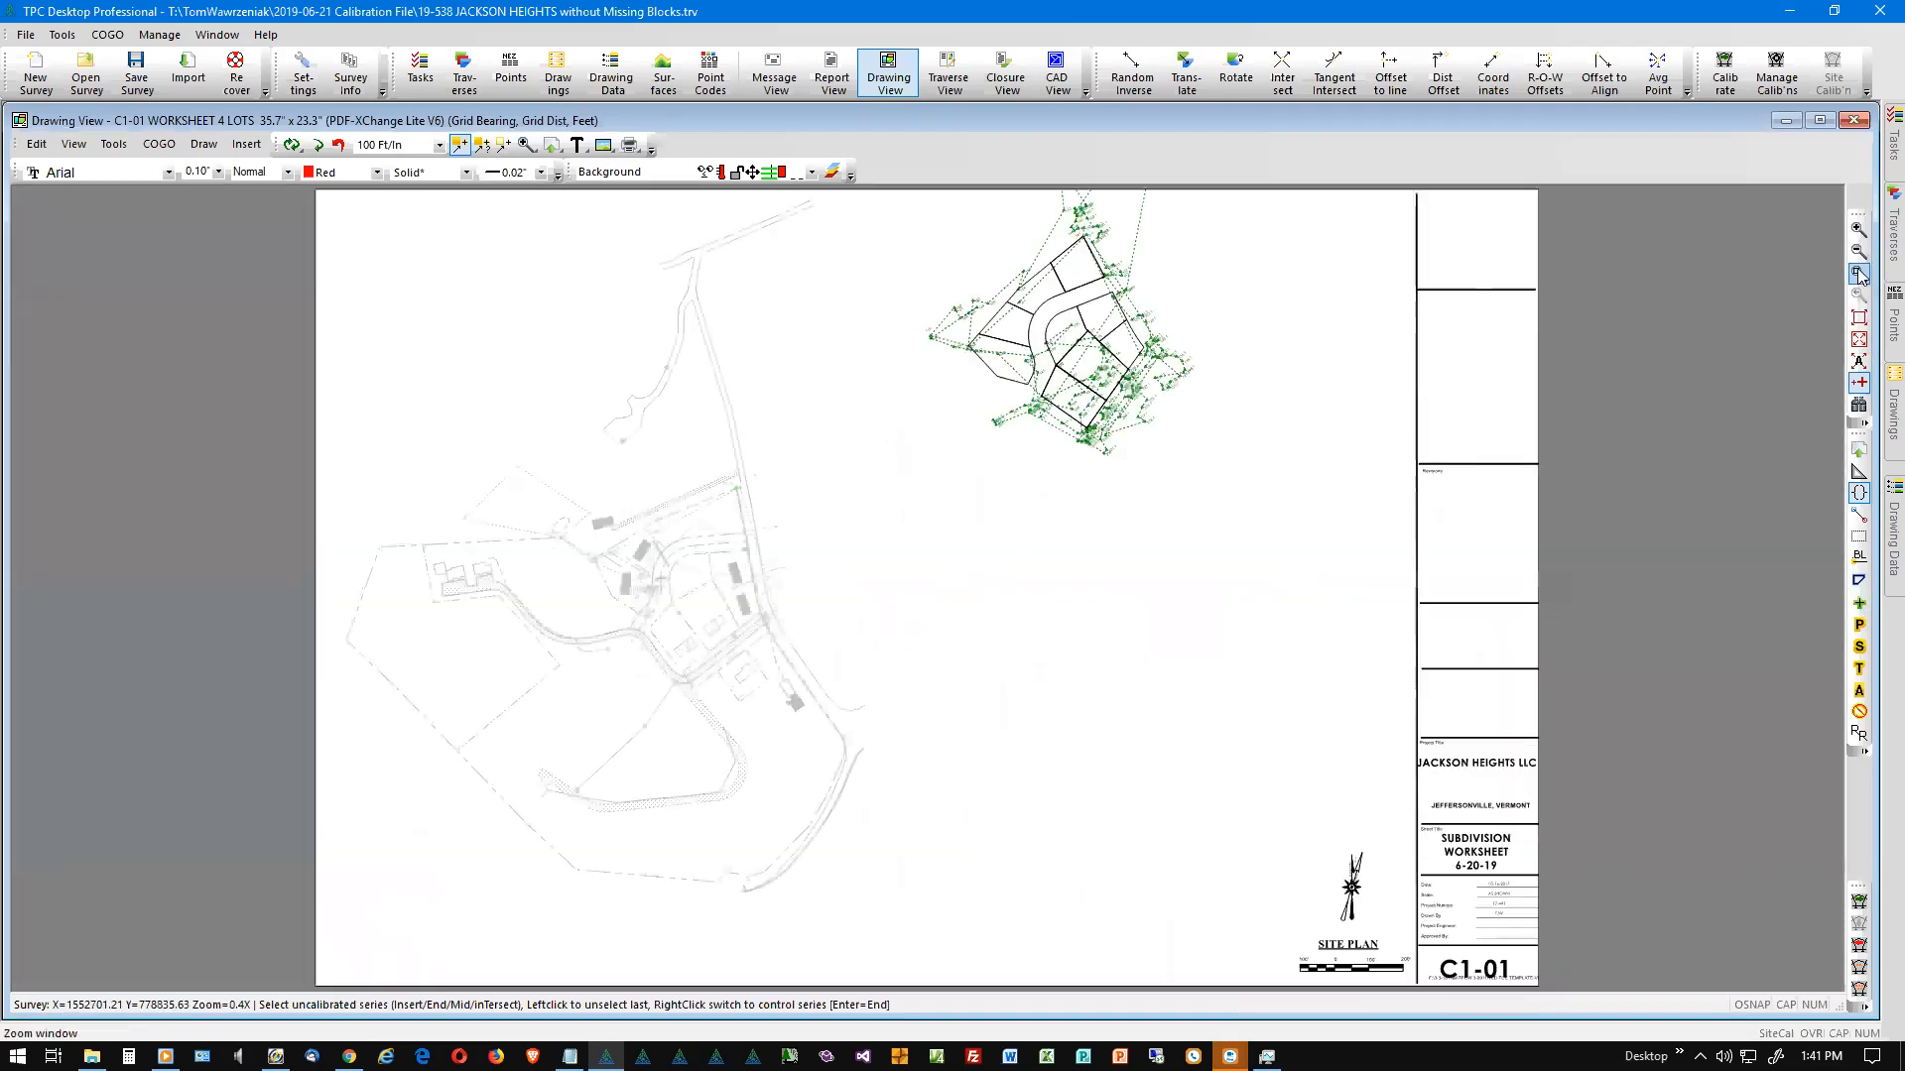
click(1860, 275)
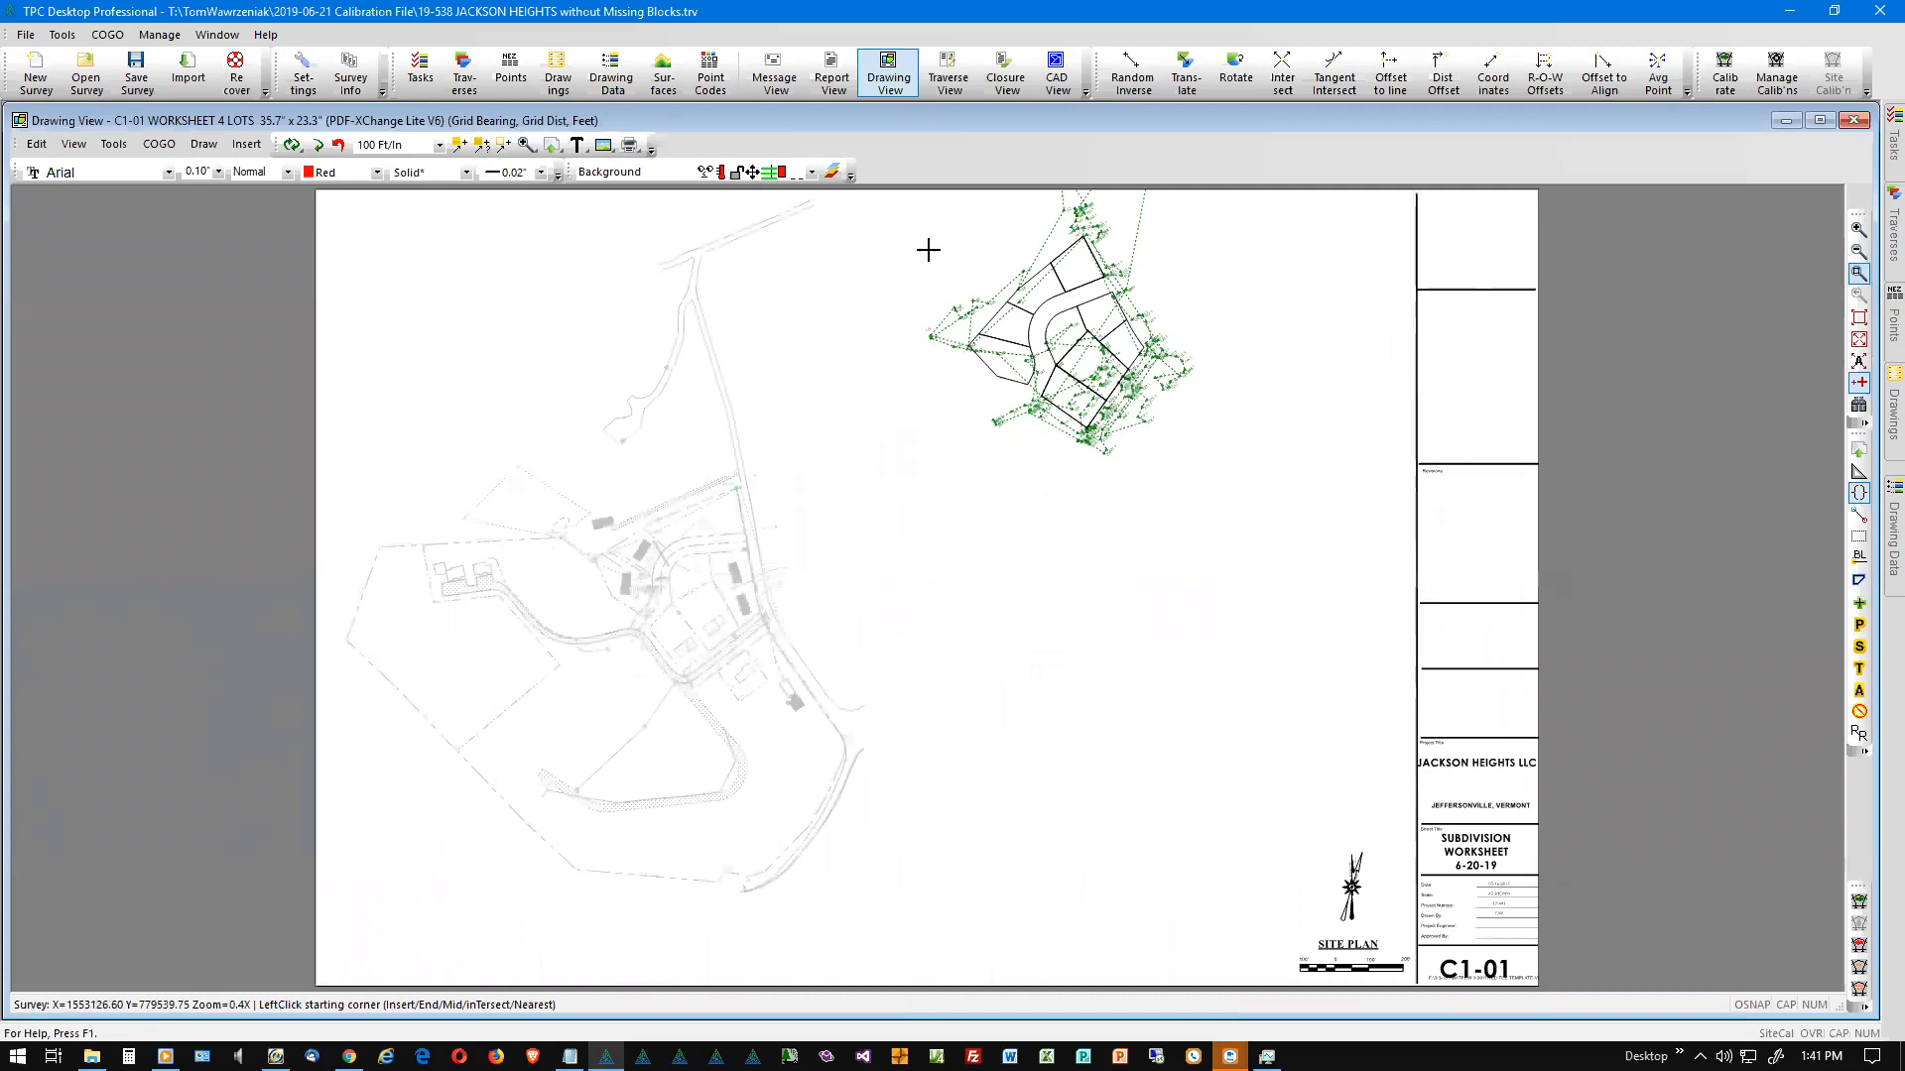
click(1104, 209)
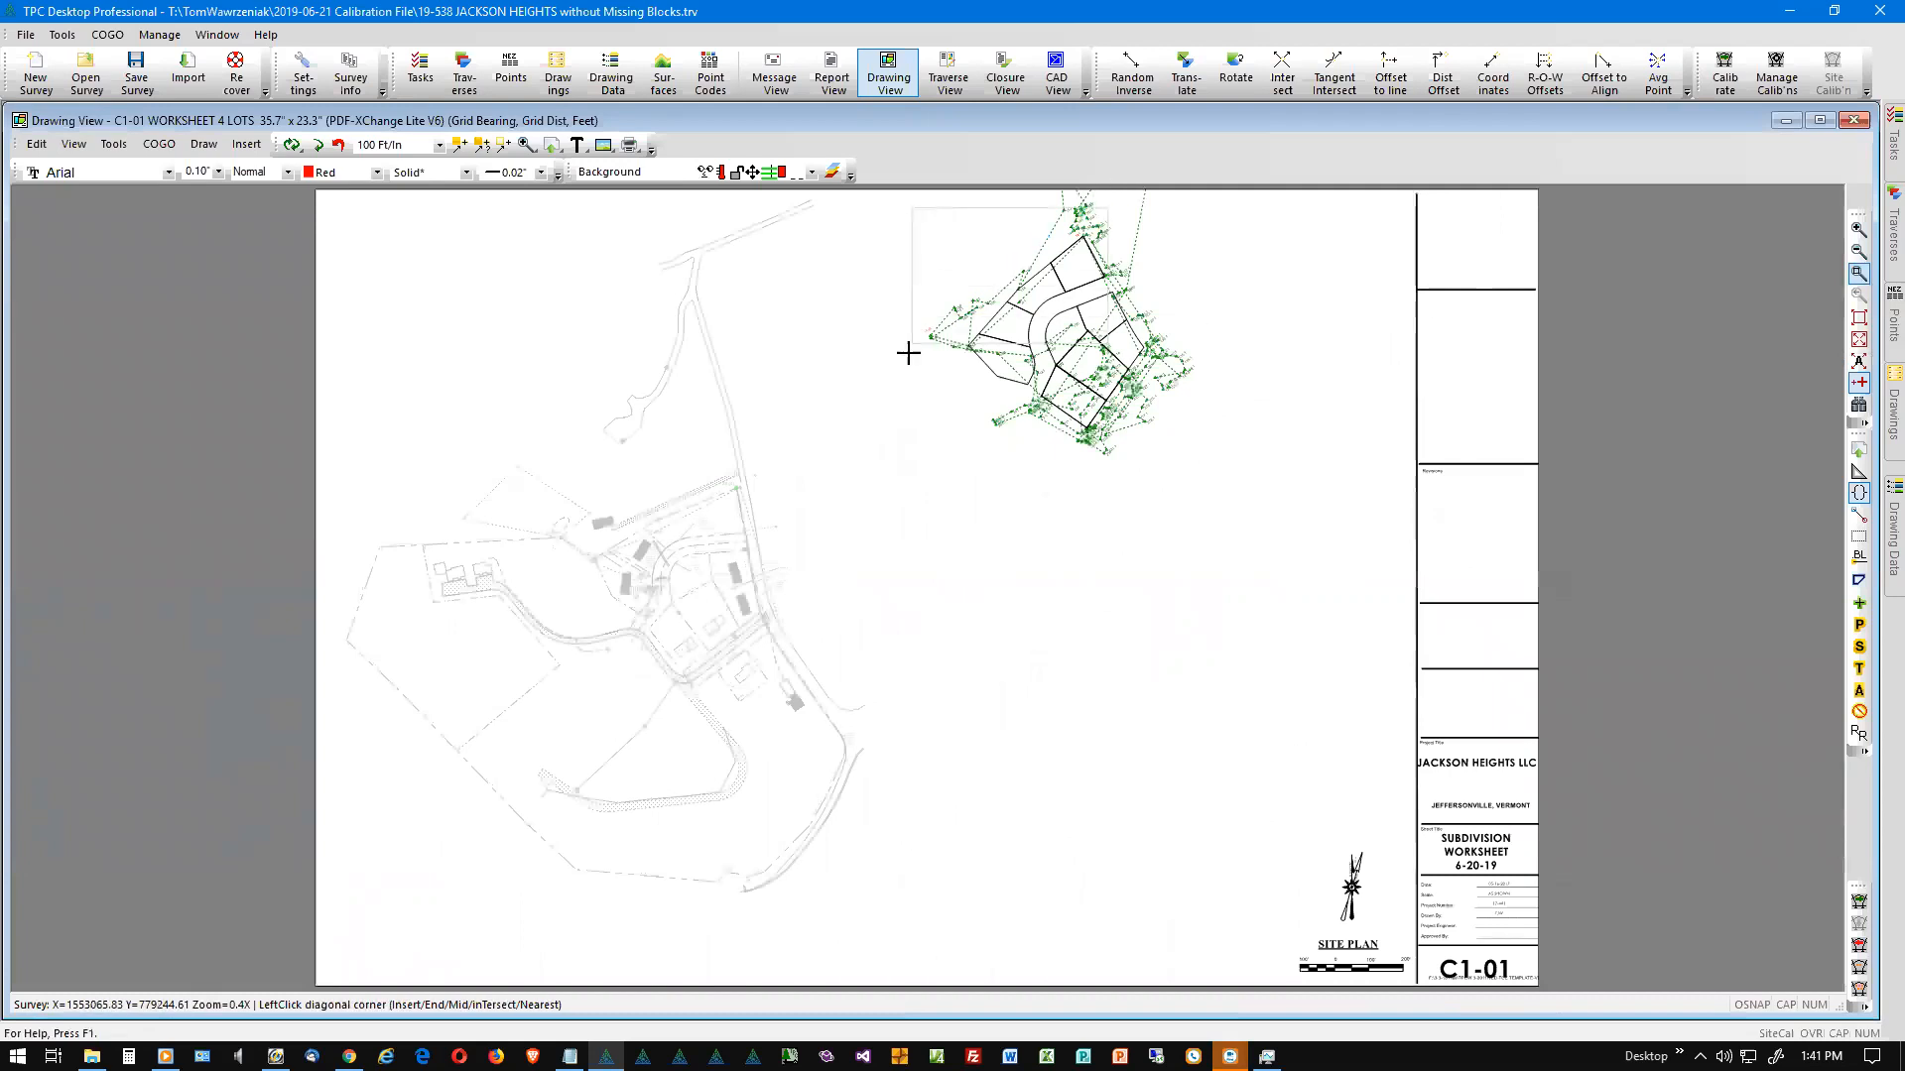
click(903, 375)
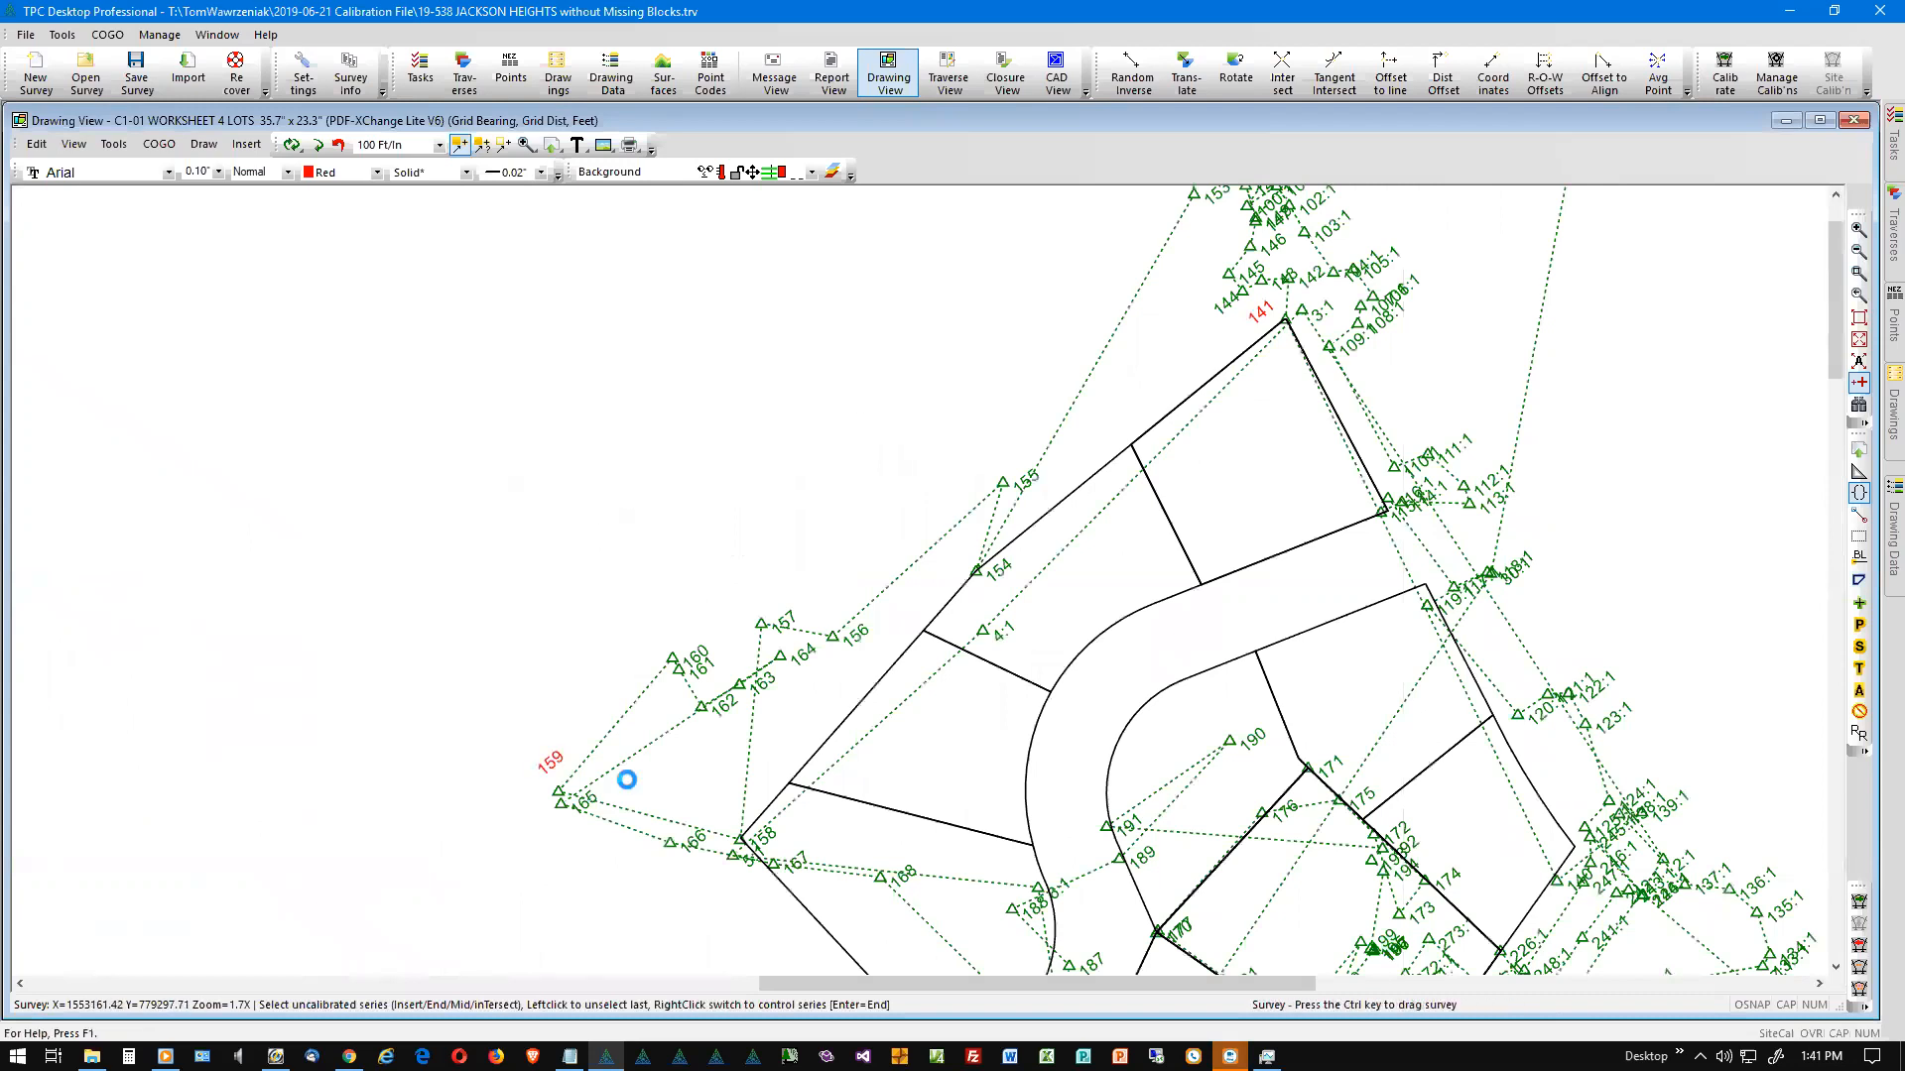
mouse_move(609, 806)
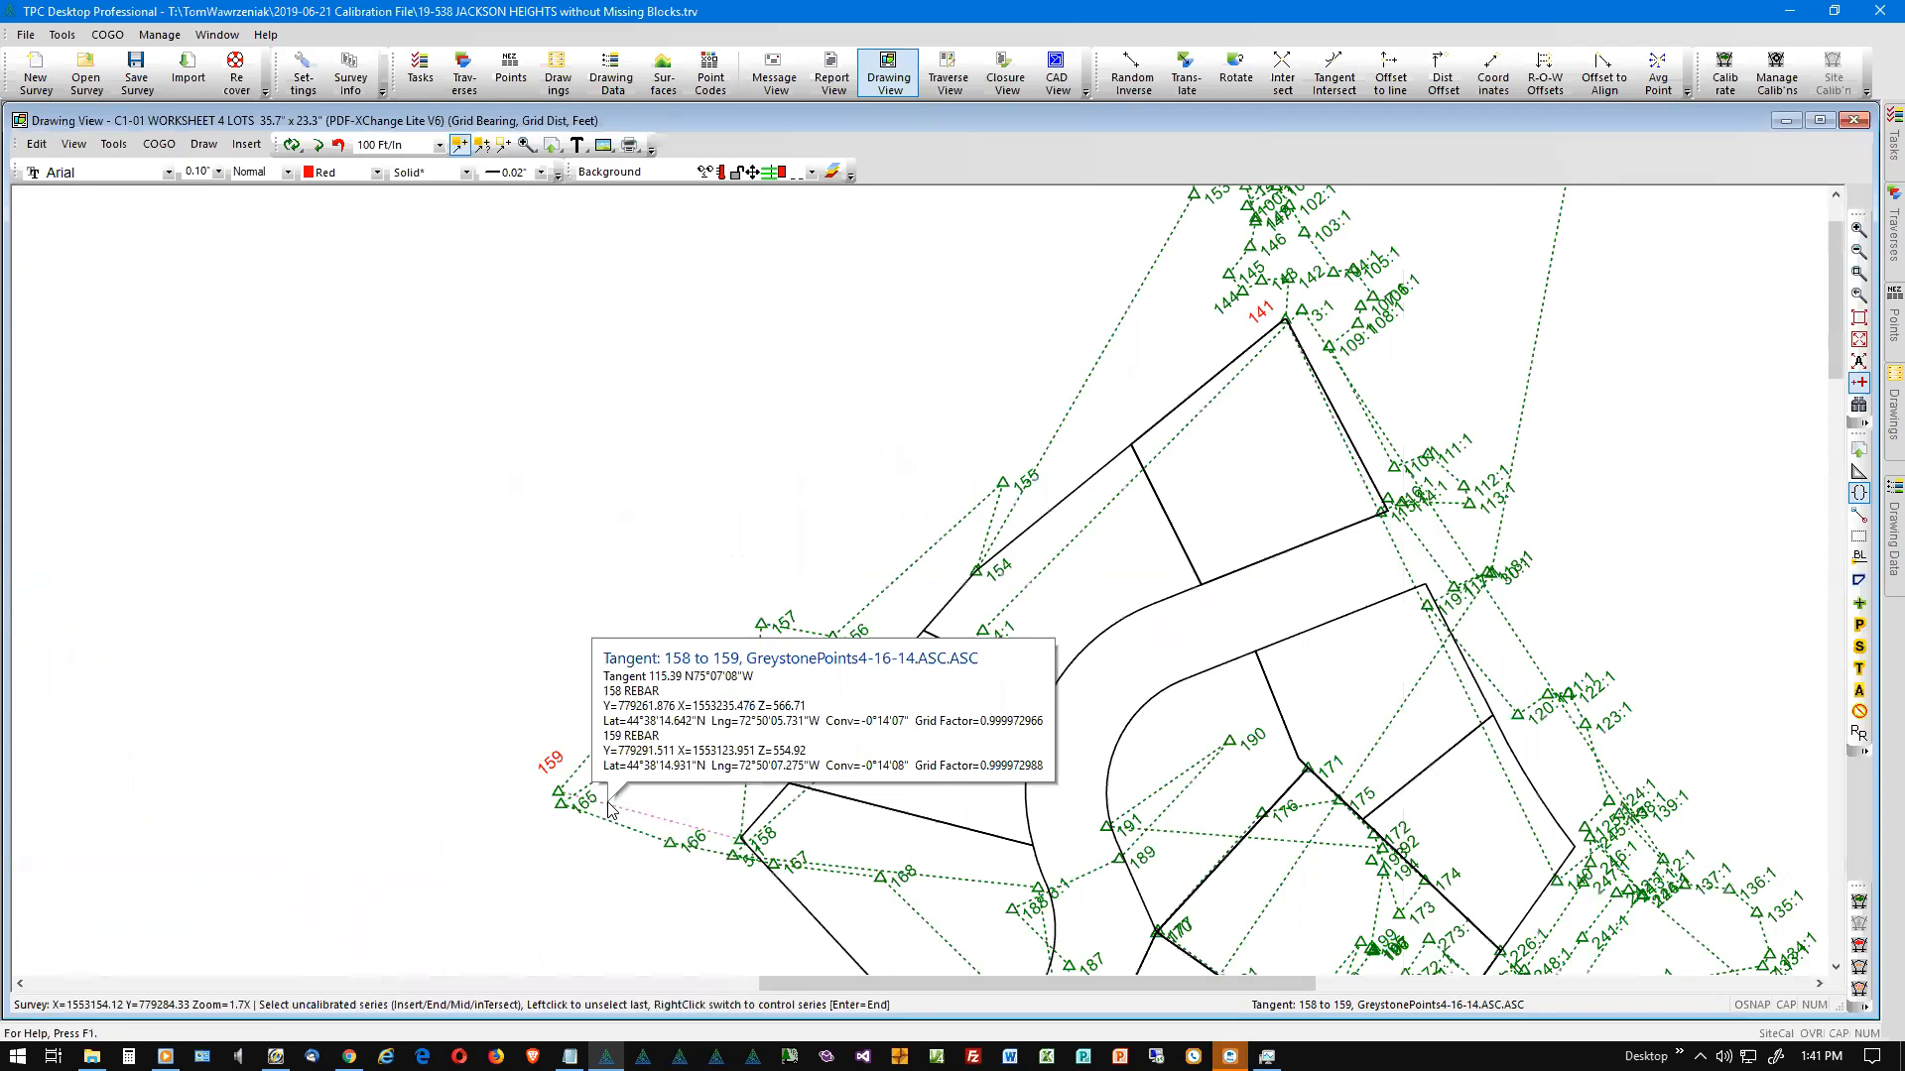
click(609, 806)
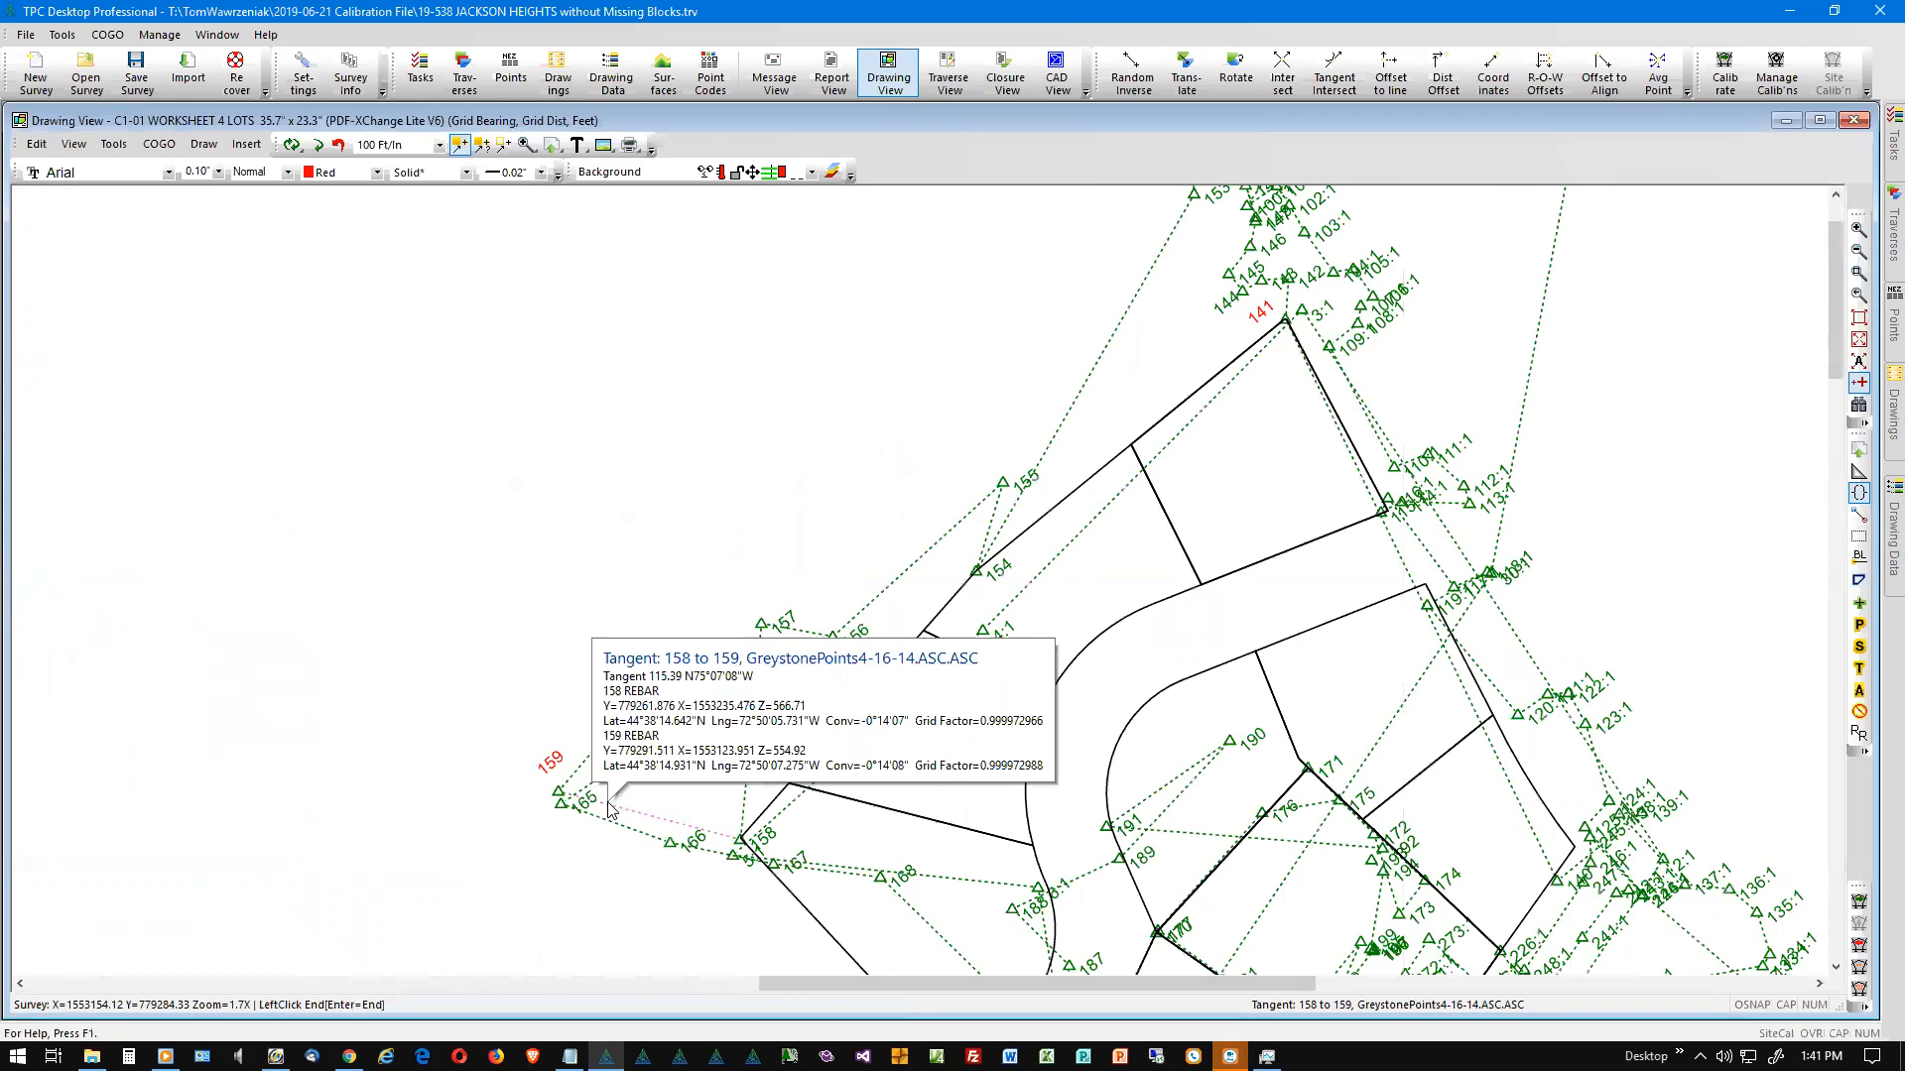
click(558, 791)
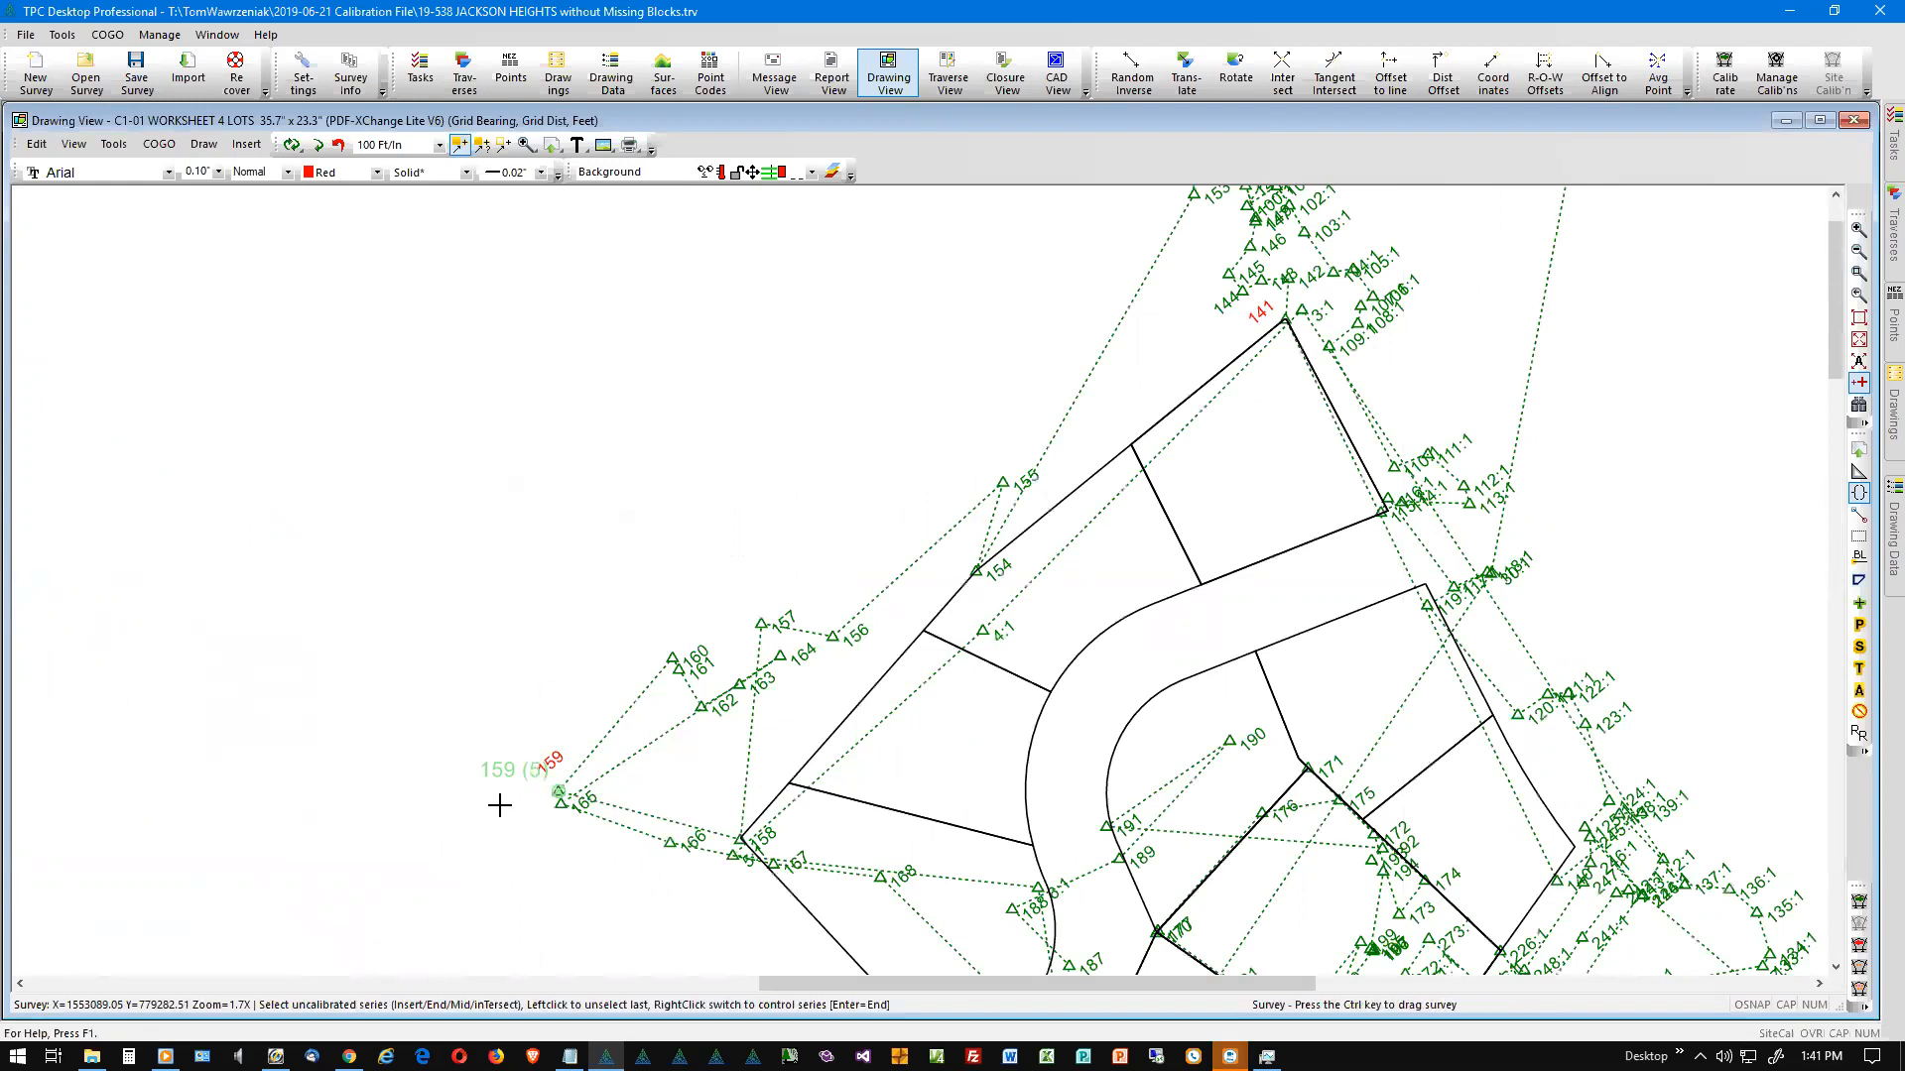
Step: Switch from the uncalibrated series to the control series and pick point 159 at its line end as the first control point
mouse_move(515, 779)
right_click(507, 561)
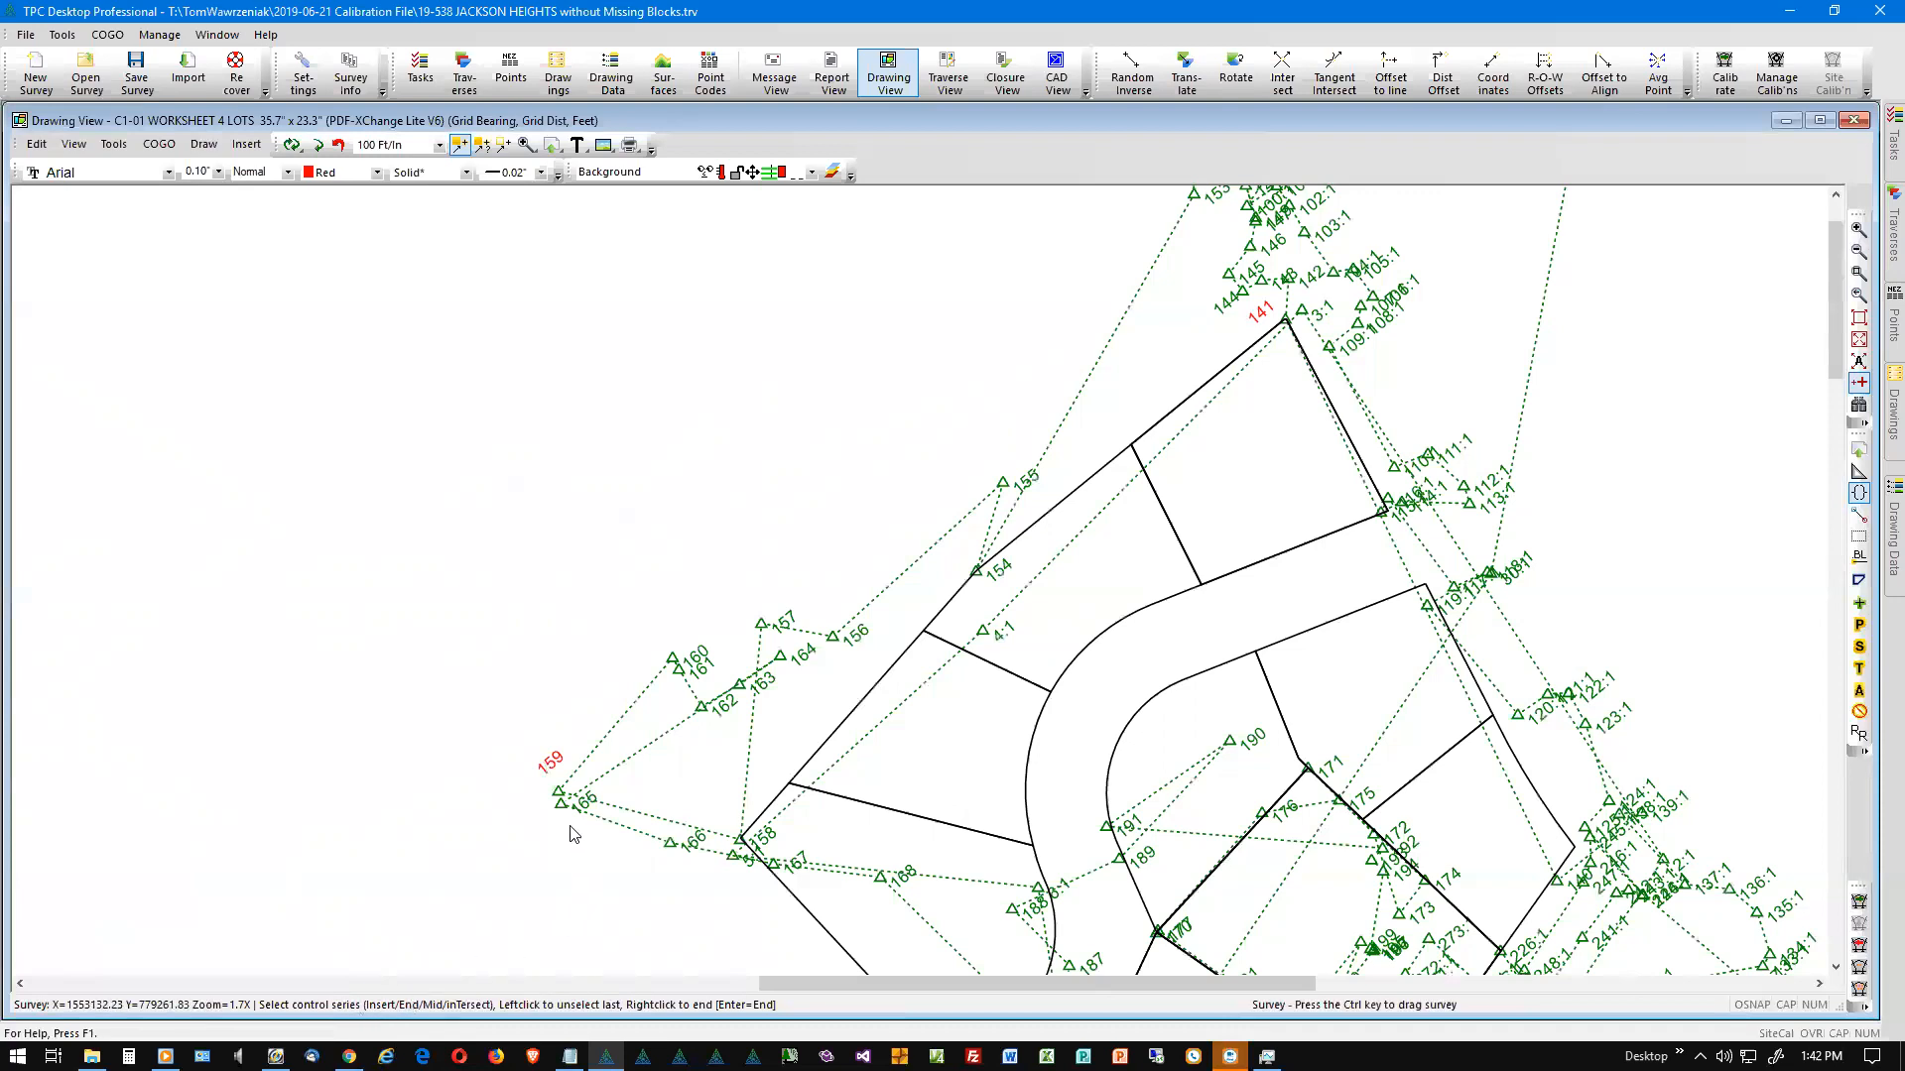
right_click(635, 784)
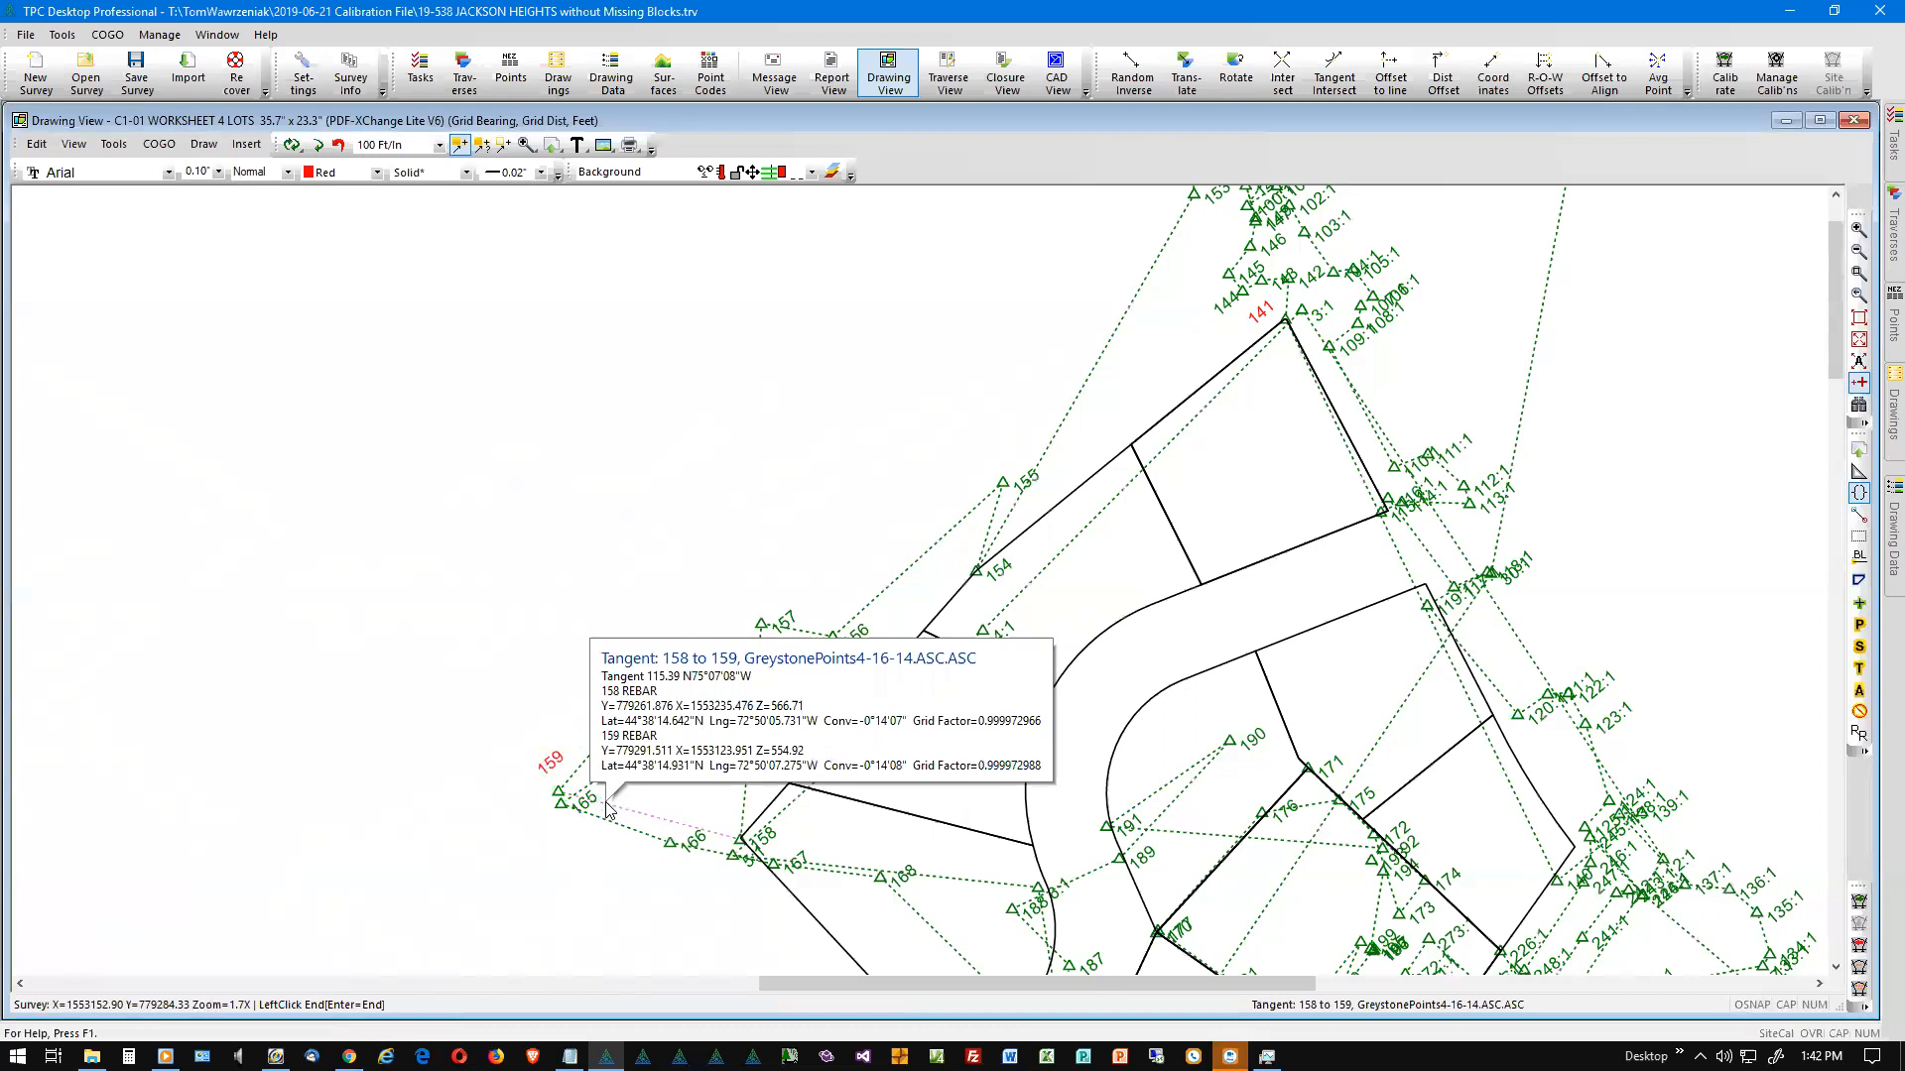
click(607, 809)
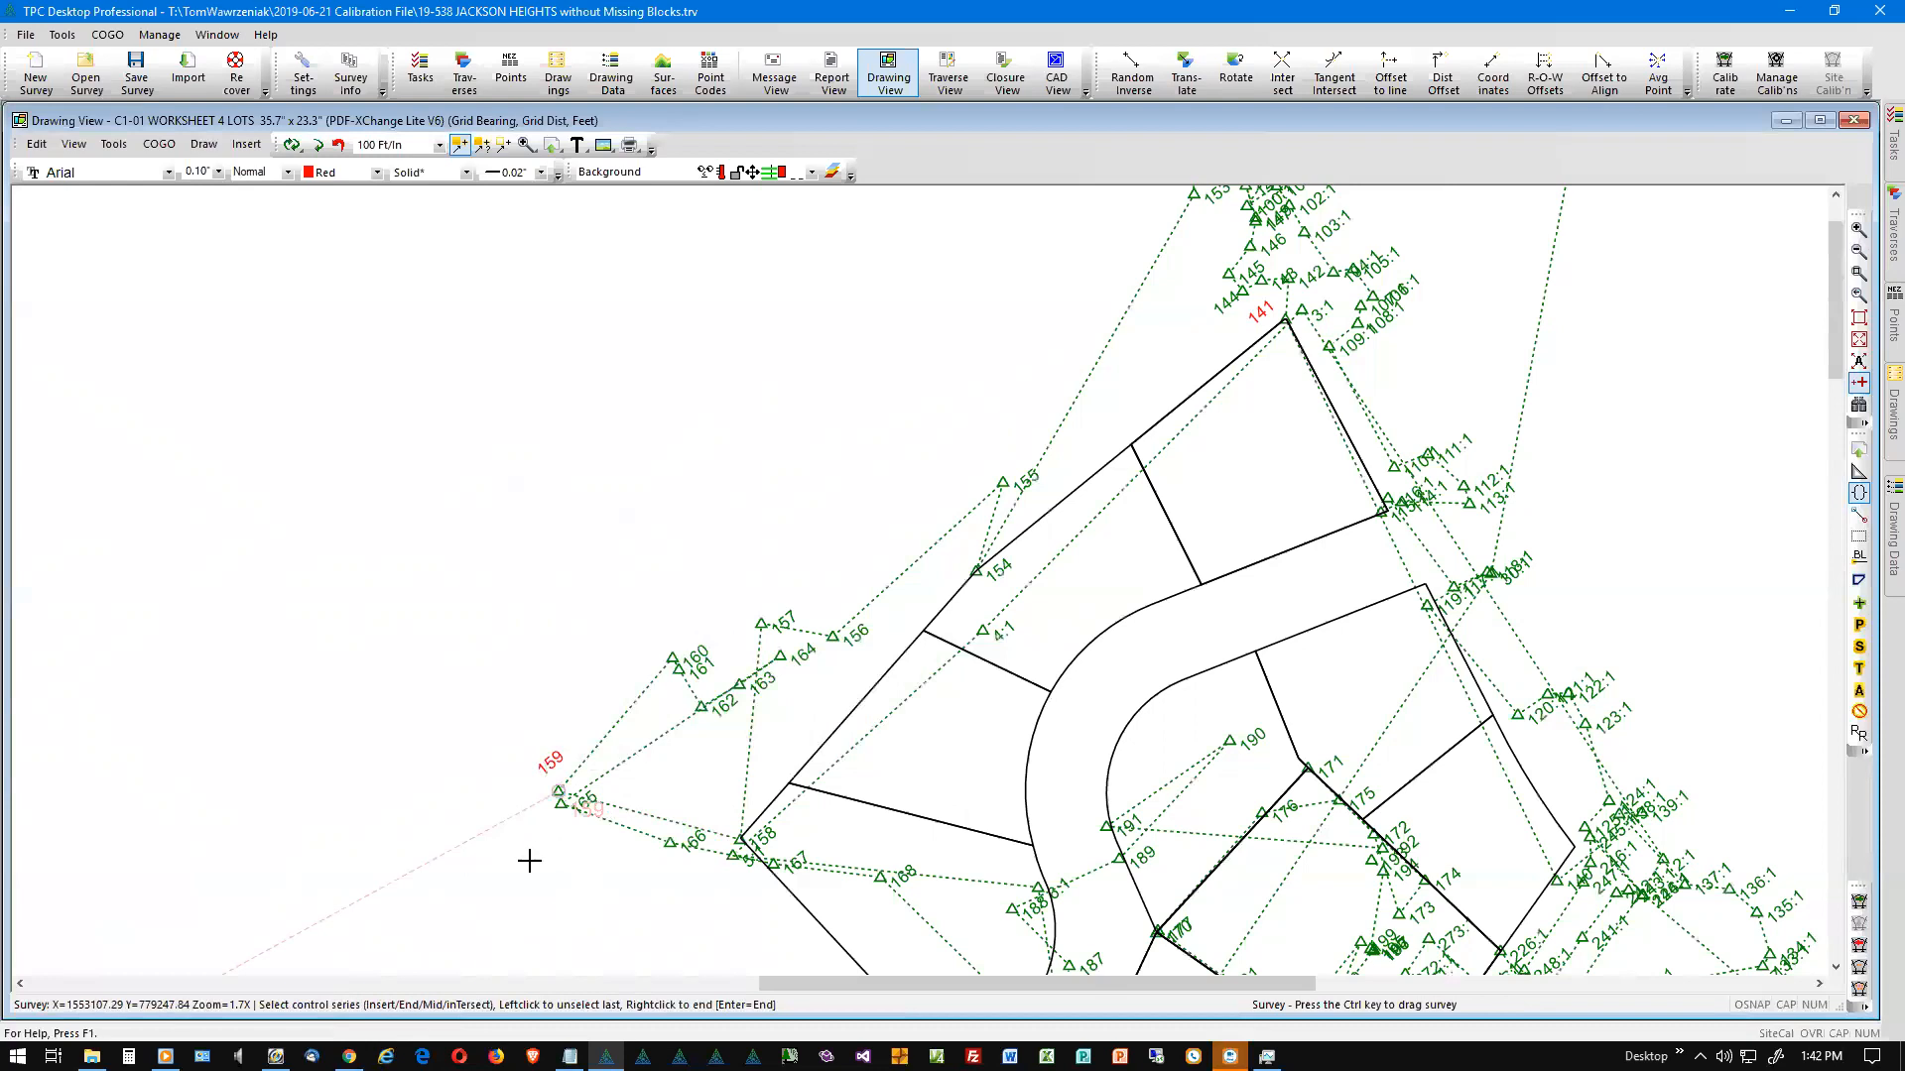
Step: Add points 158, 154 and 141 of the green survey to the control series, snapping to their line ends, and finish the series
click(725, 842)
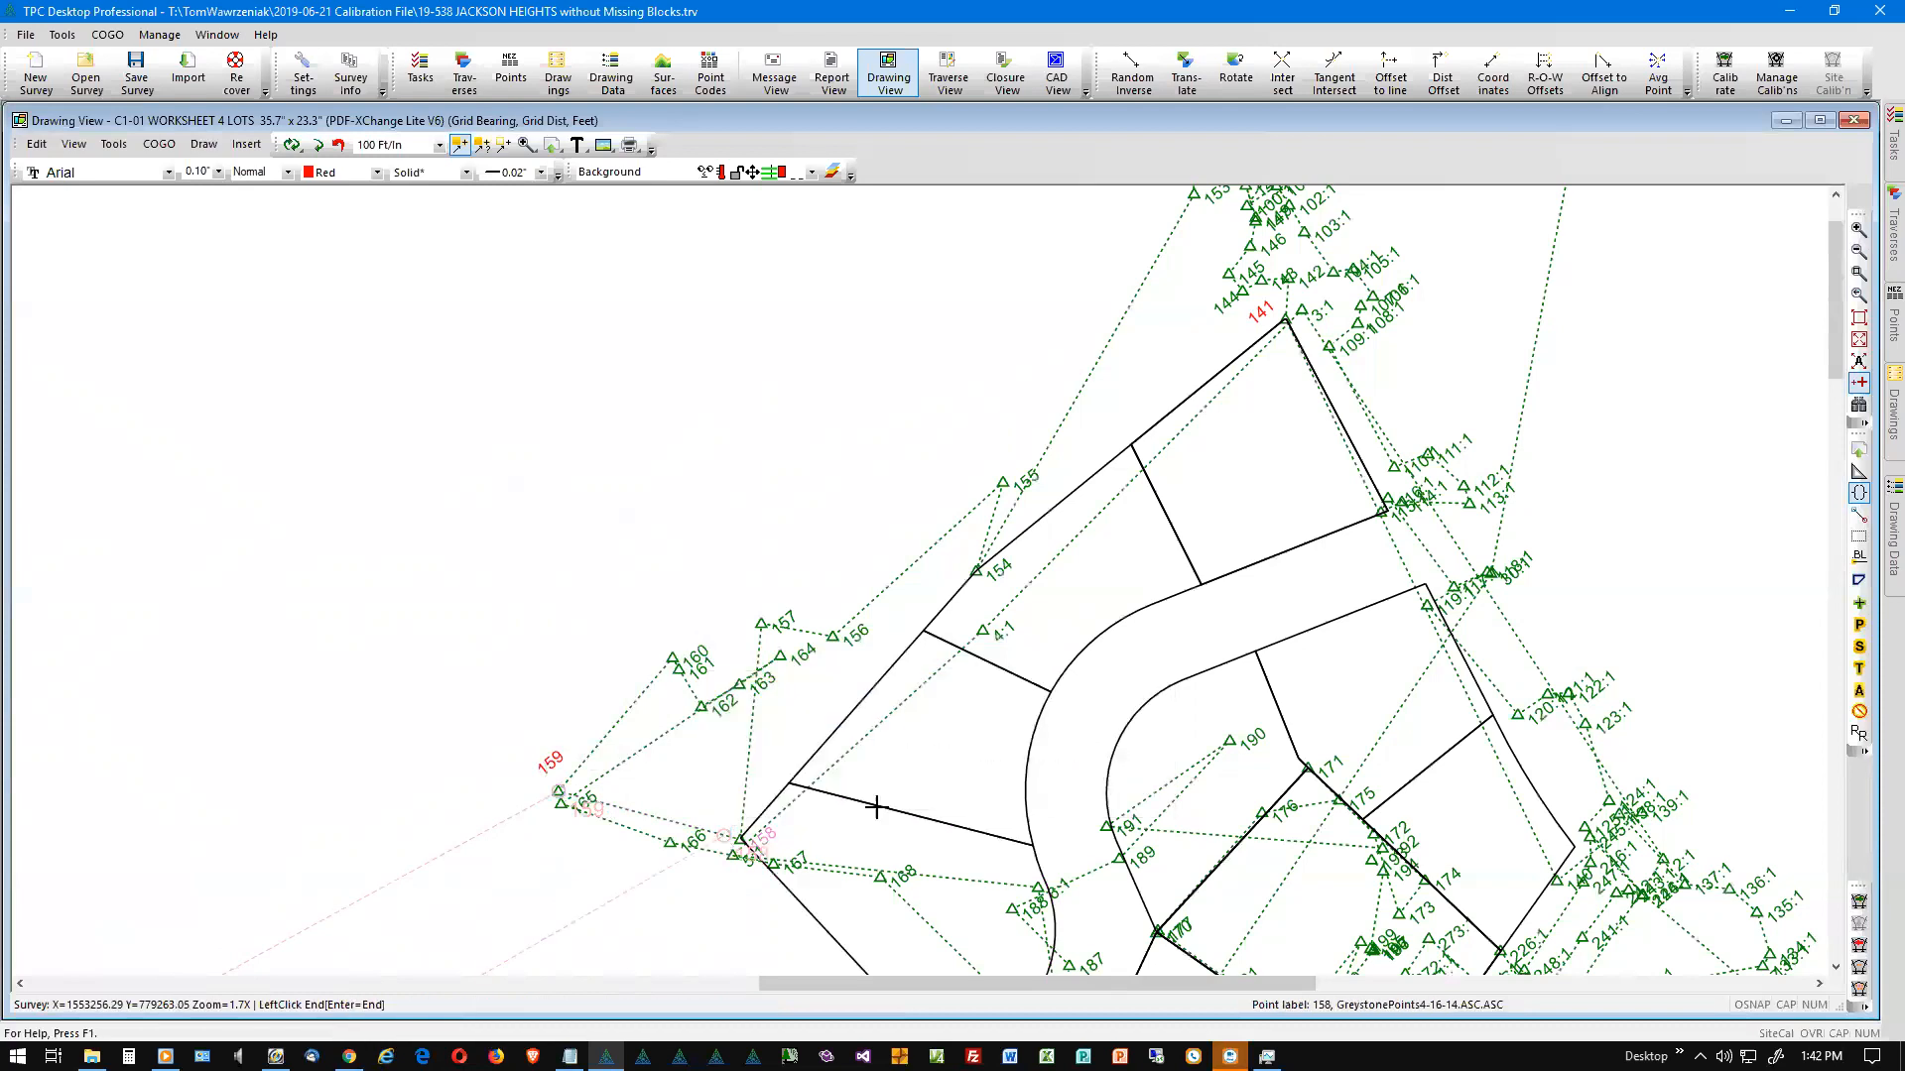
click(994, 545)
click(754, 837)
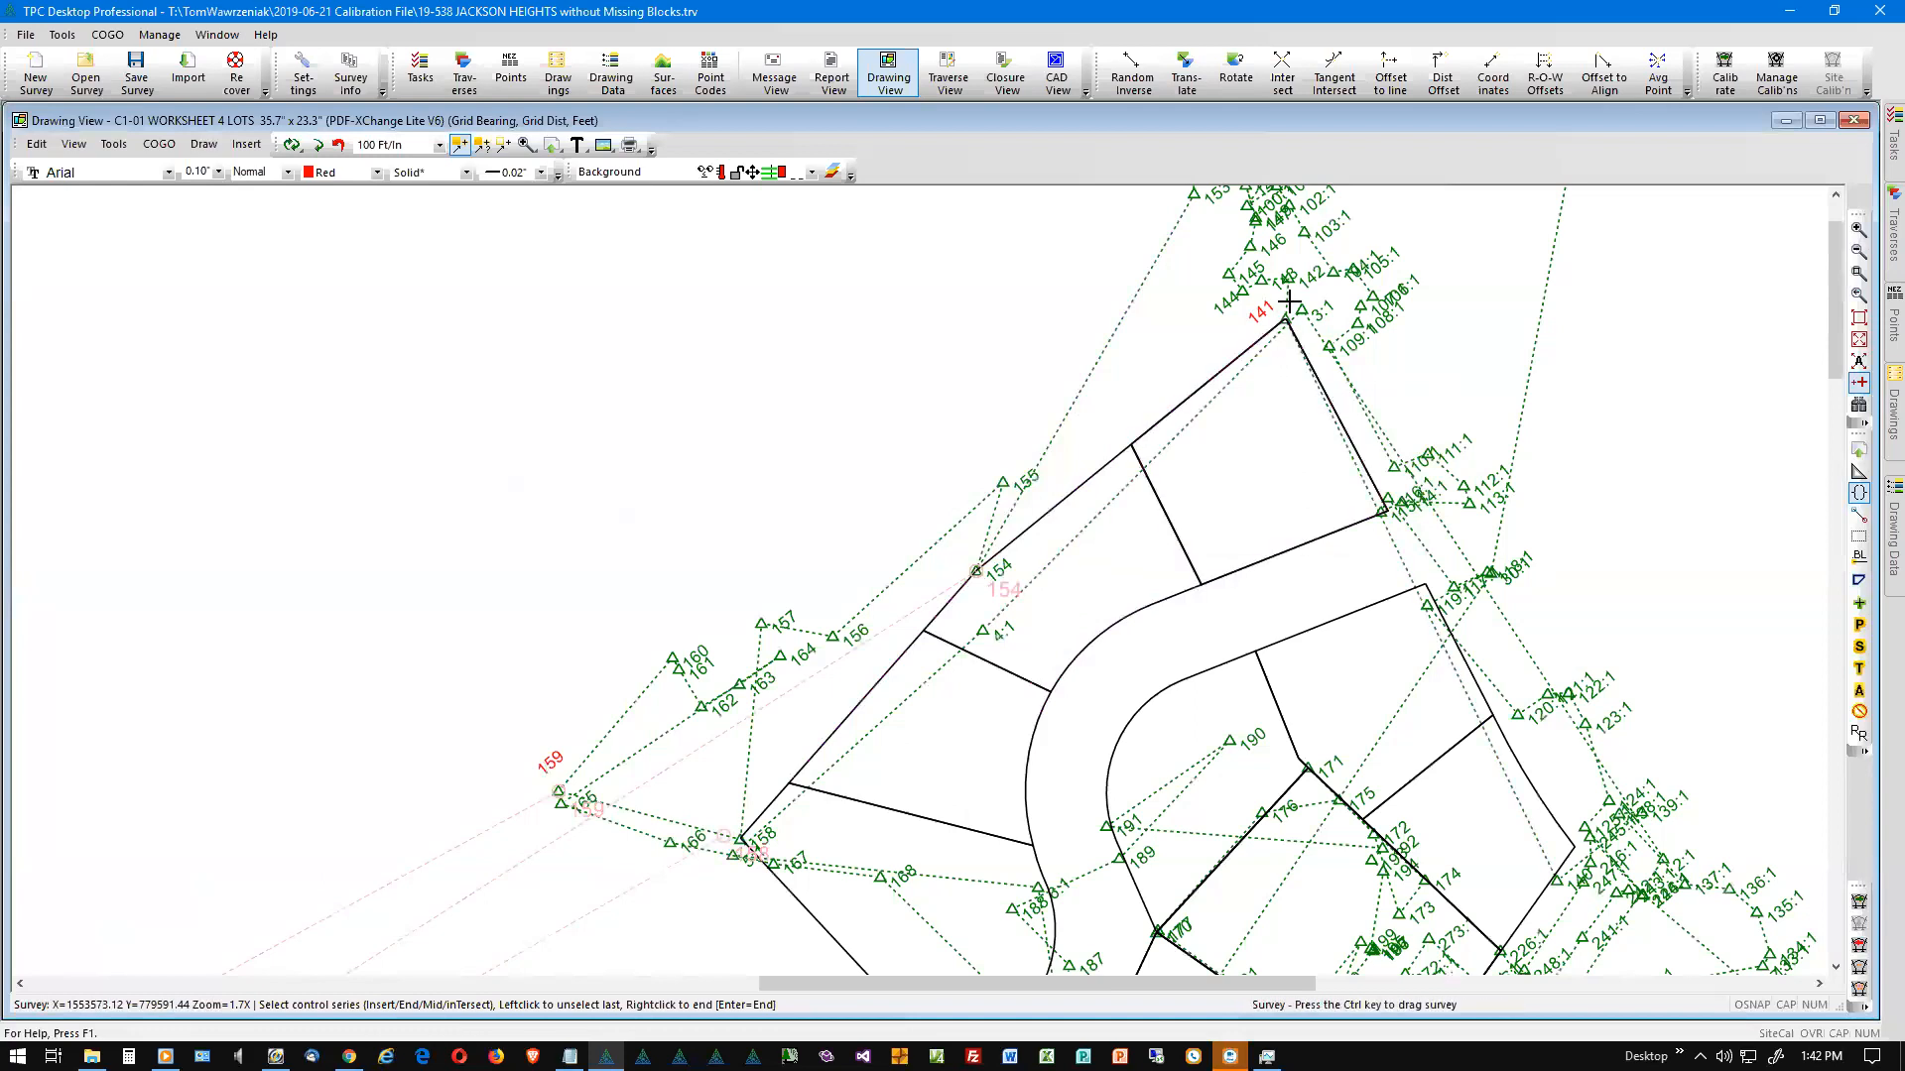
mouse_move(1288, 314)
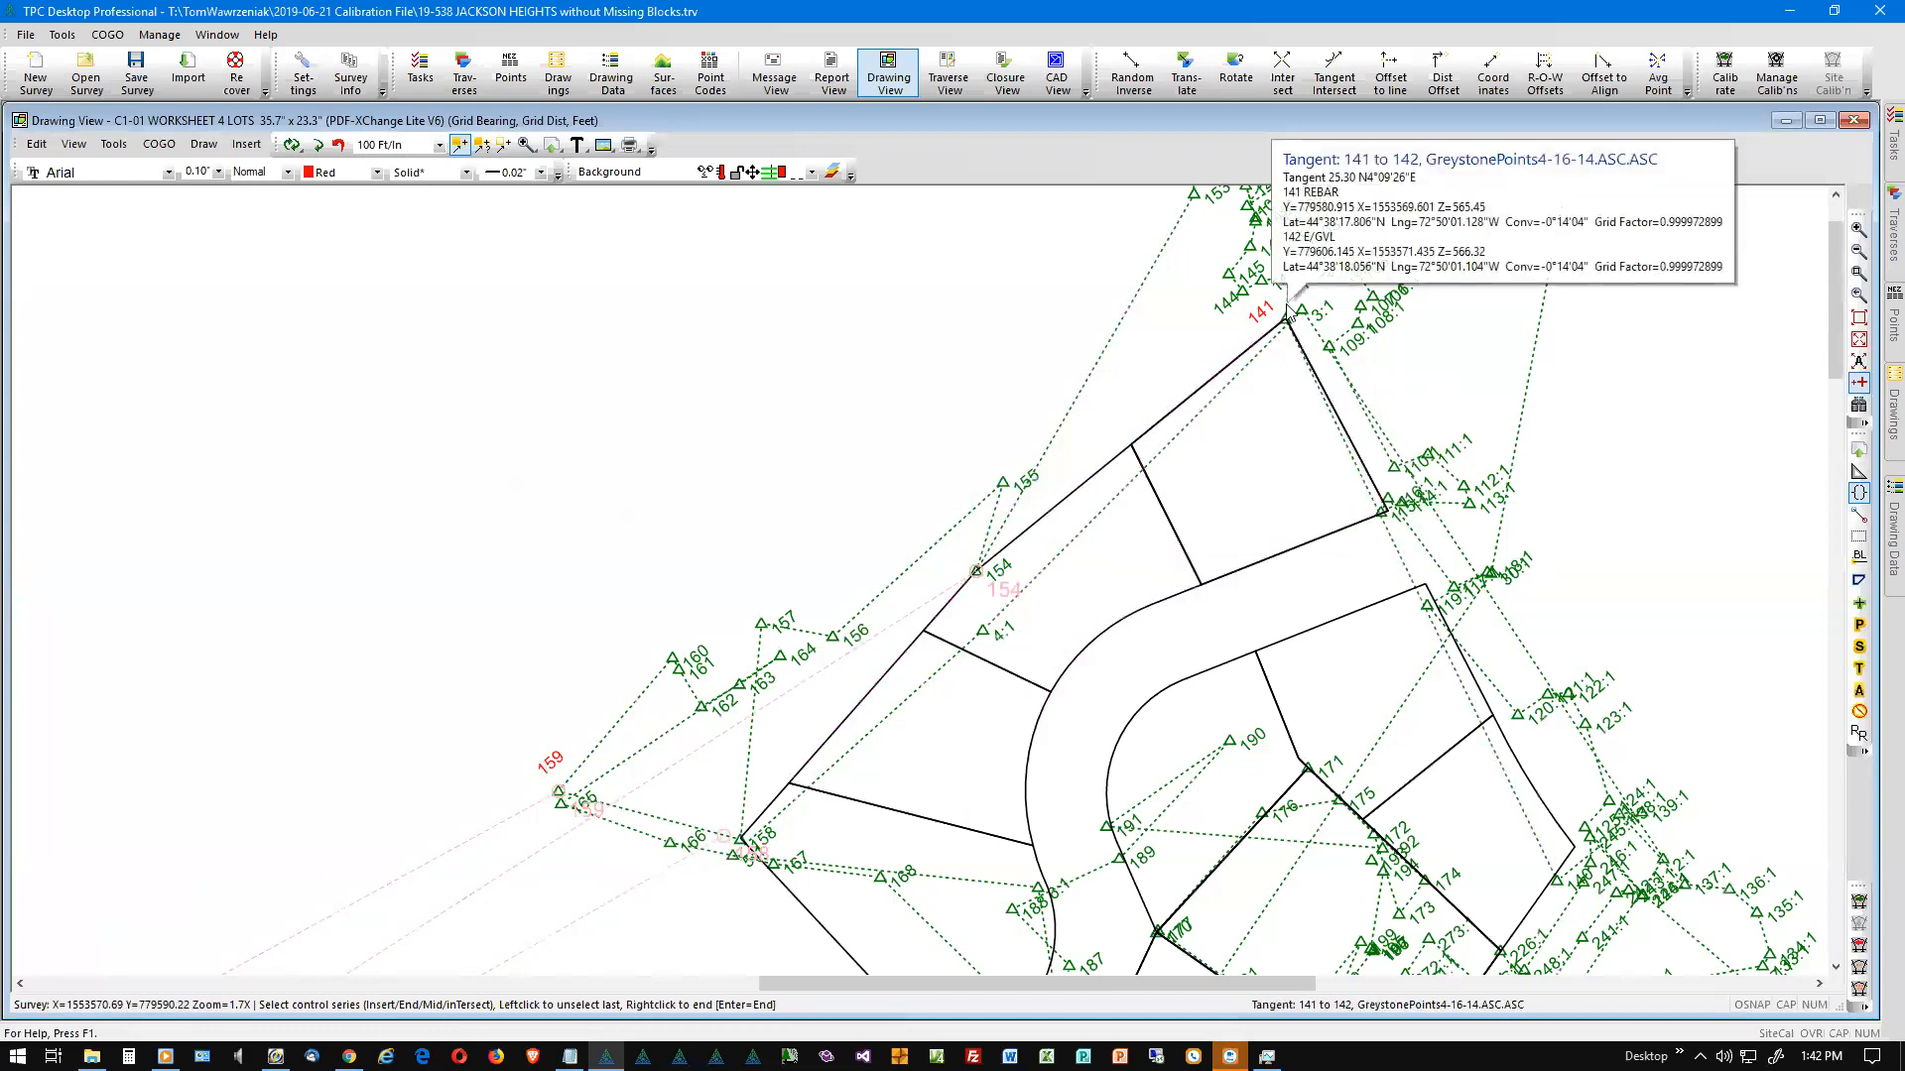
click(1289, 314)
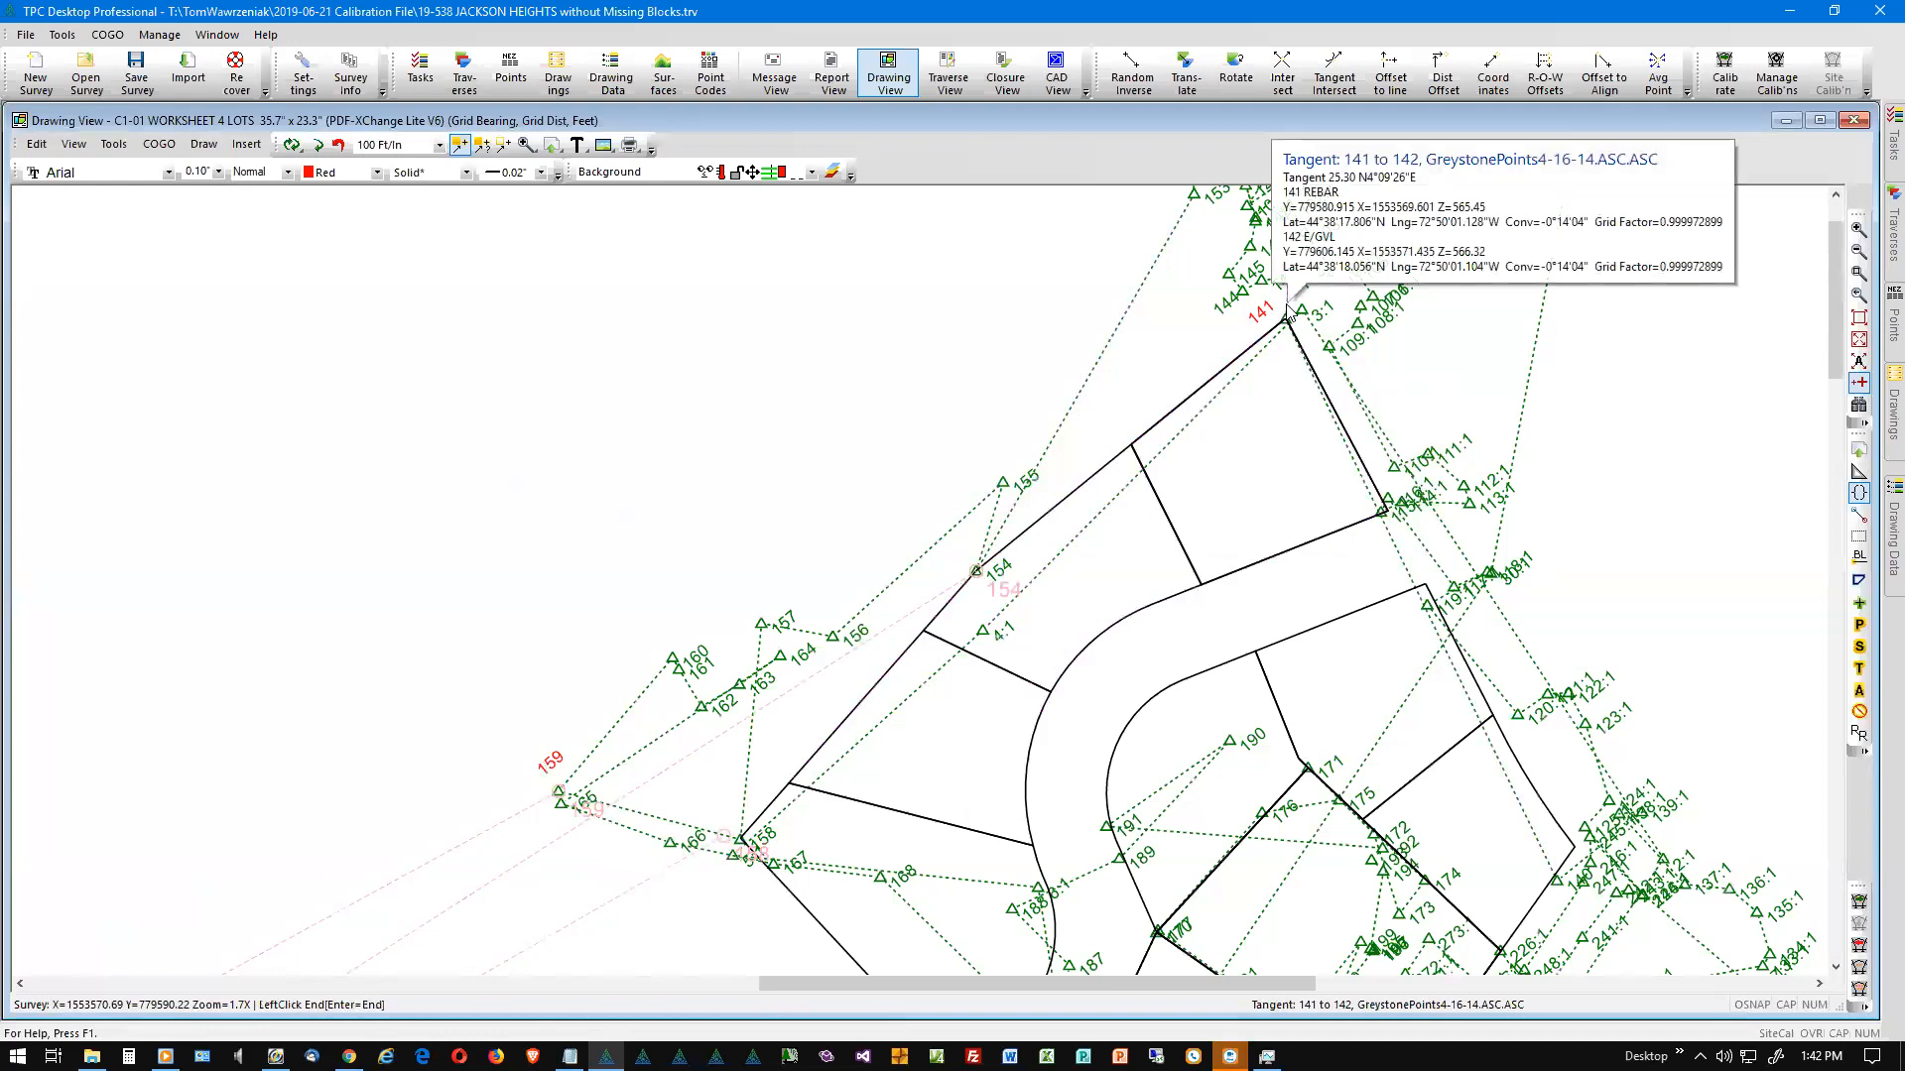
click(1287, 318)
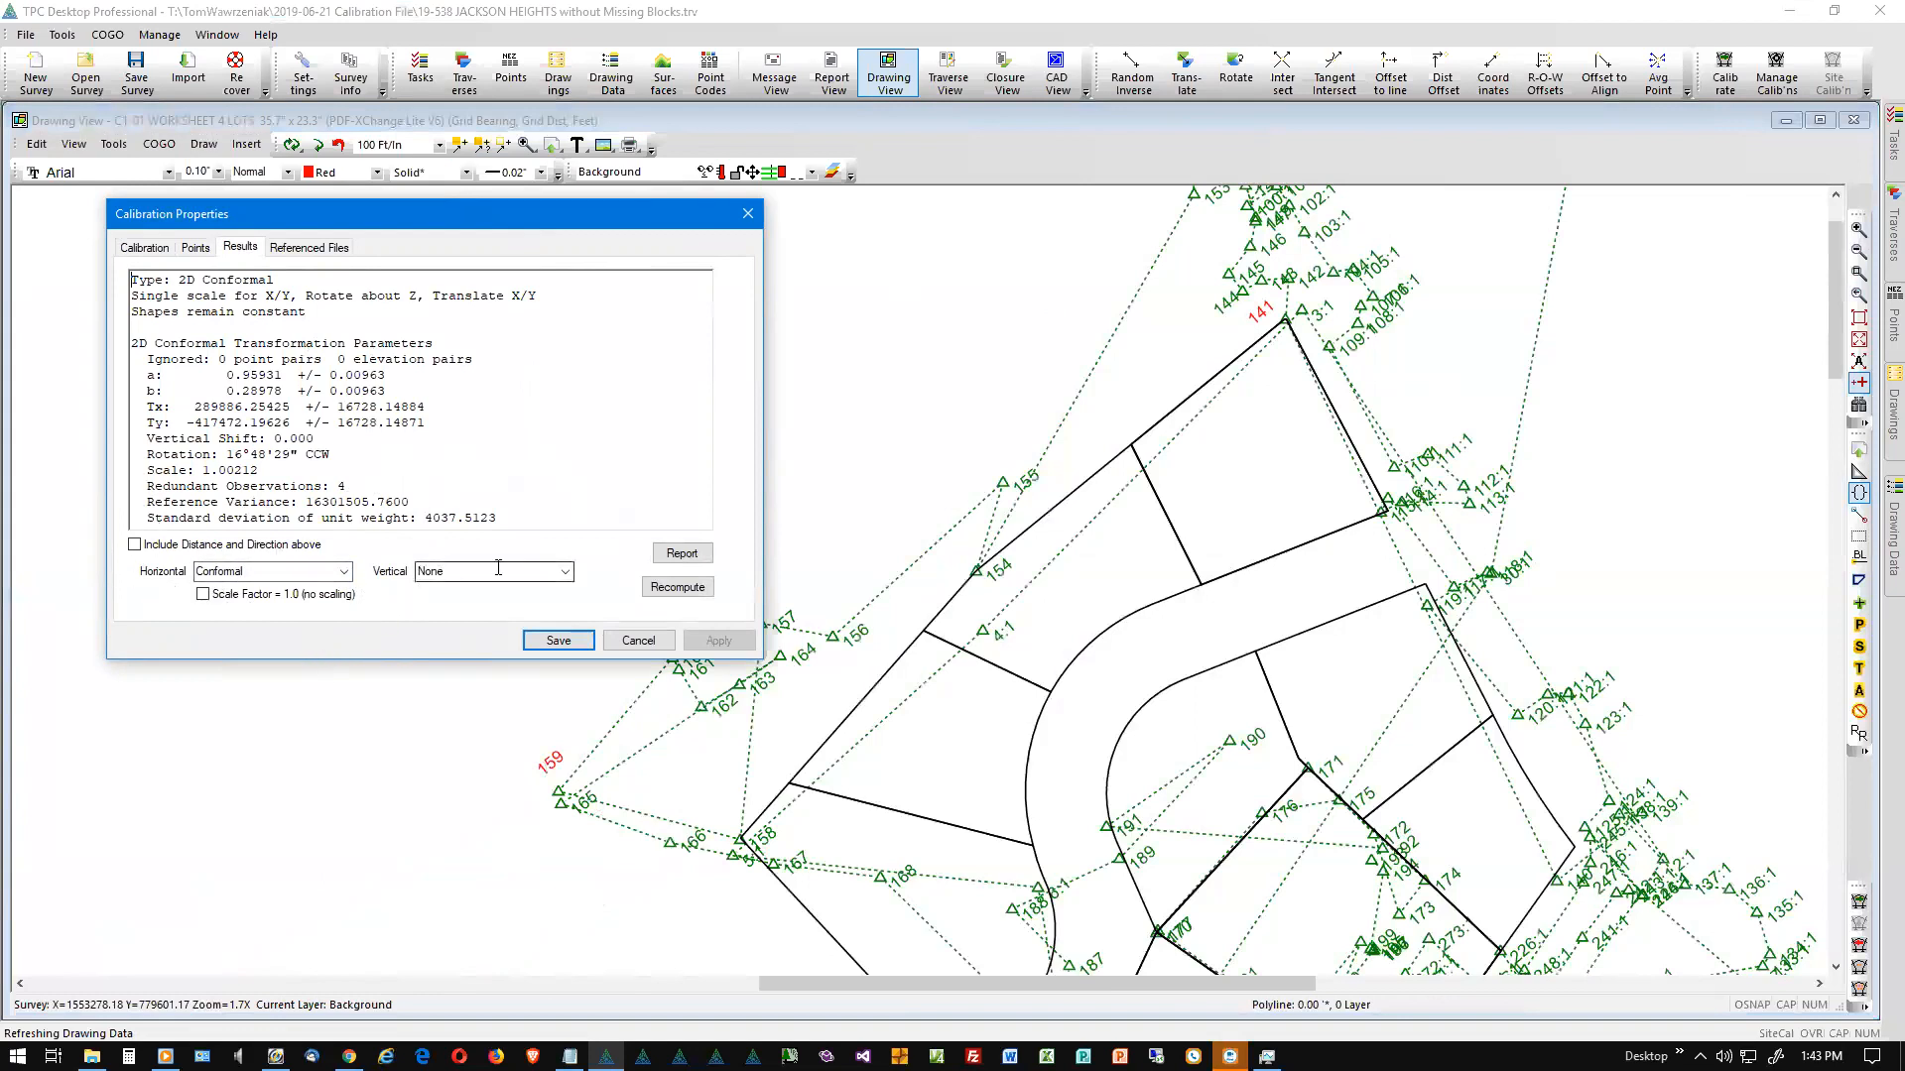
Step: Keep the horizontal method Conformal and the vertical method None, and name the calibration 19-538 Jackson Heights
click(564, 572)
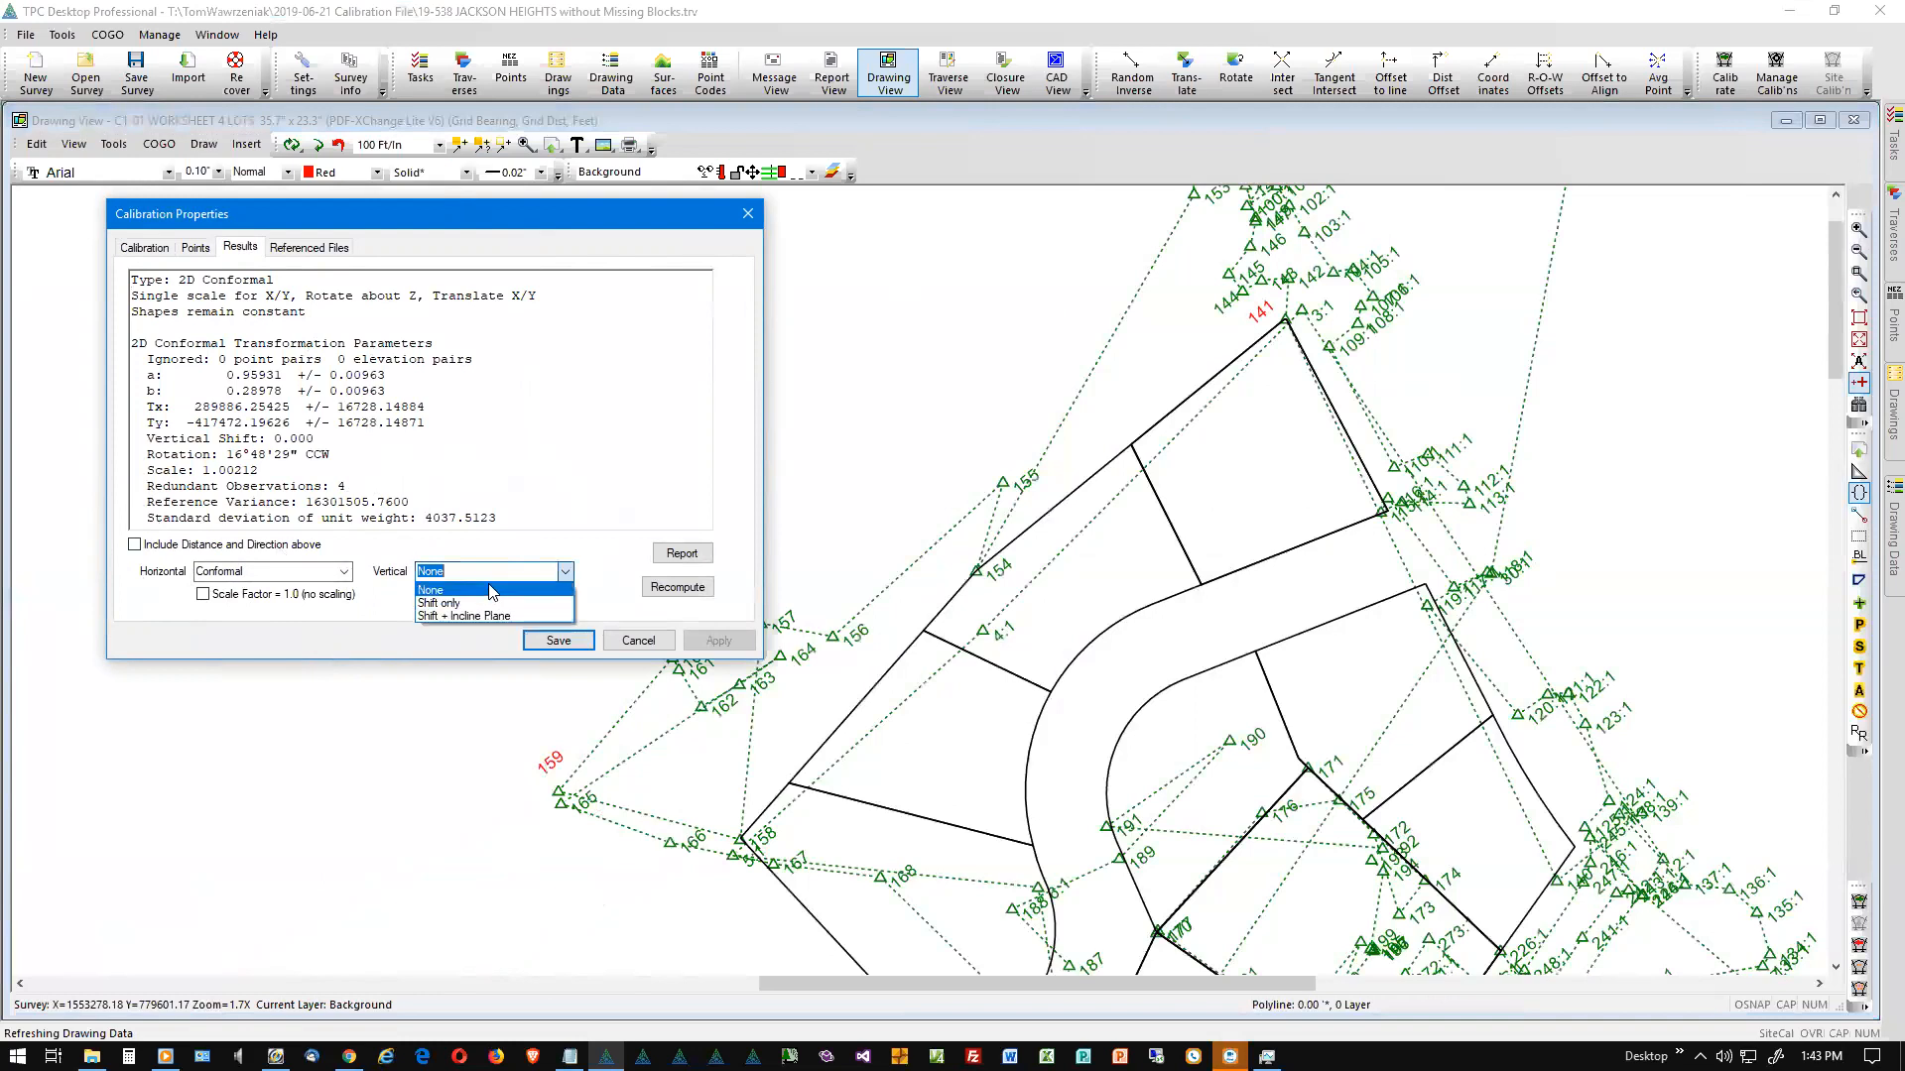
click(496, 551)
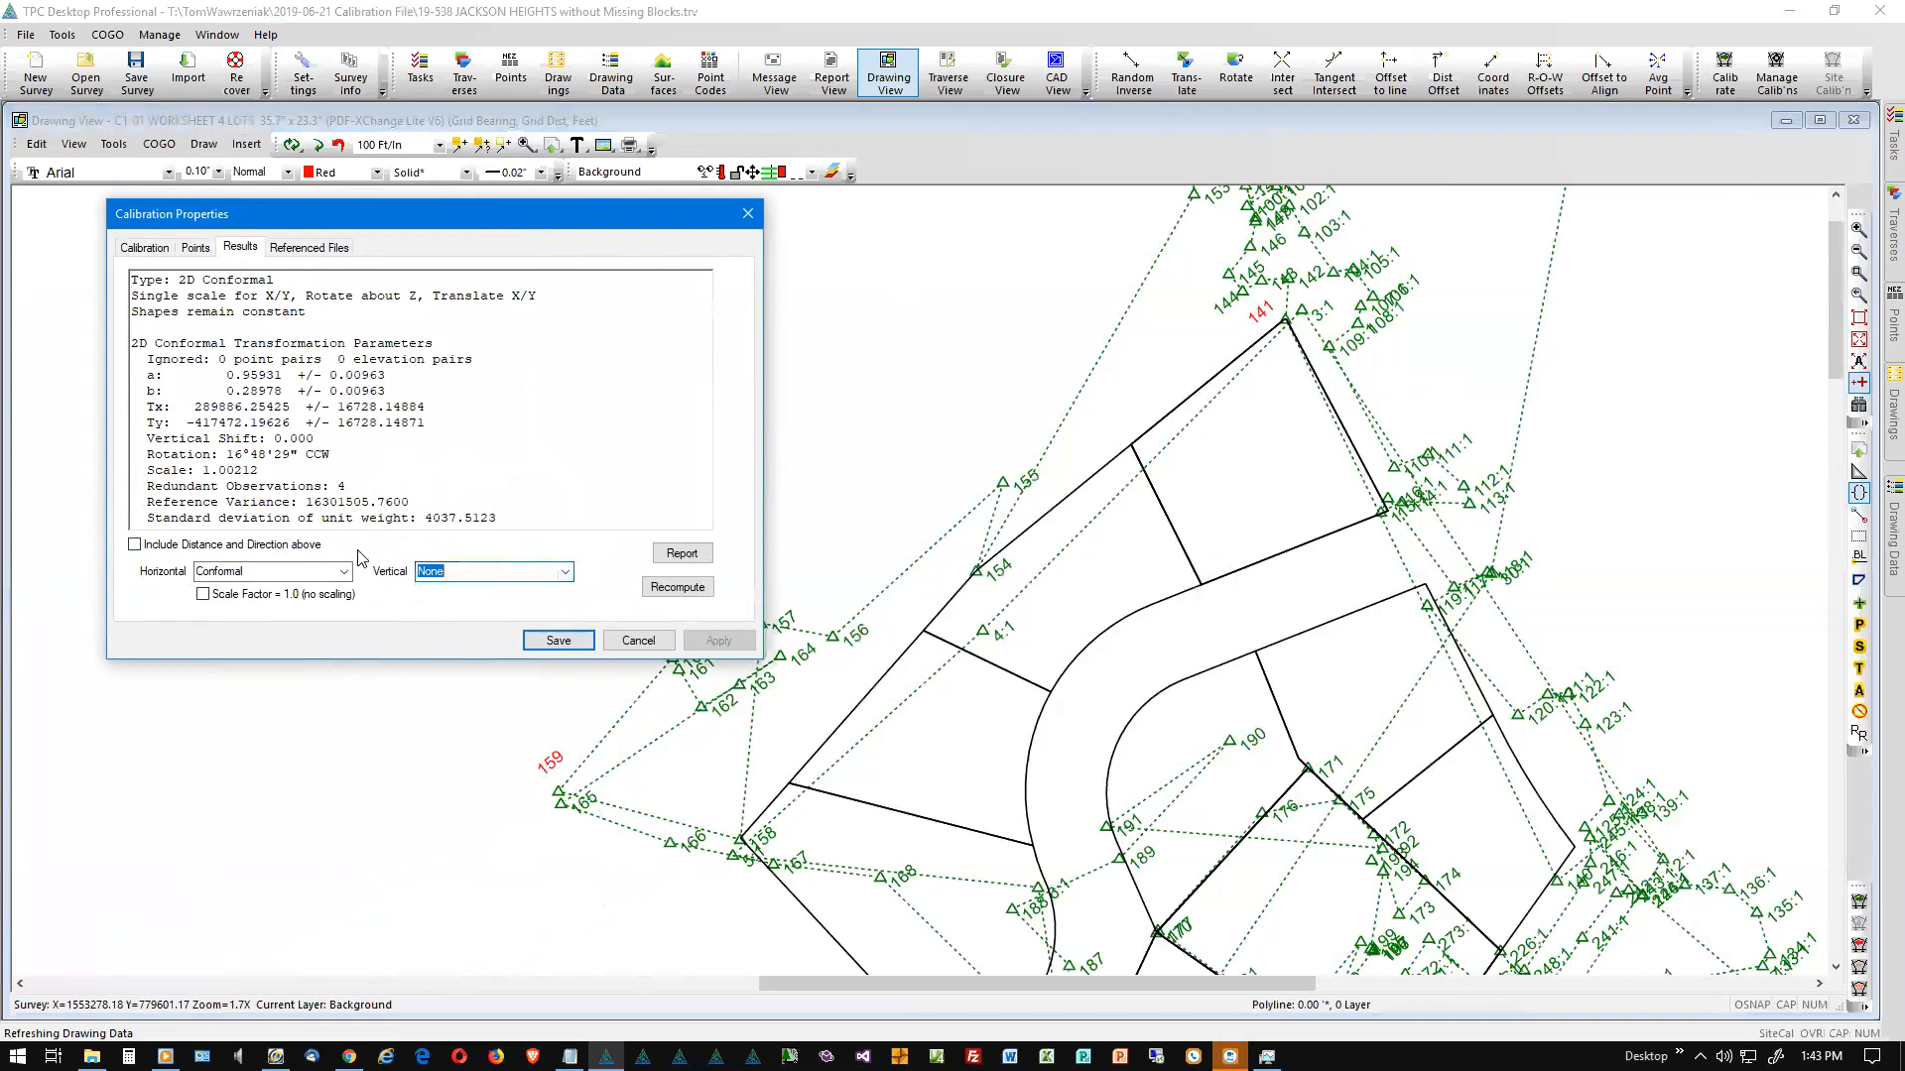
click(145, 250)
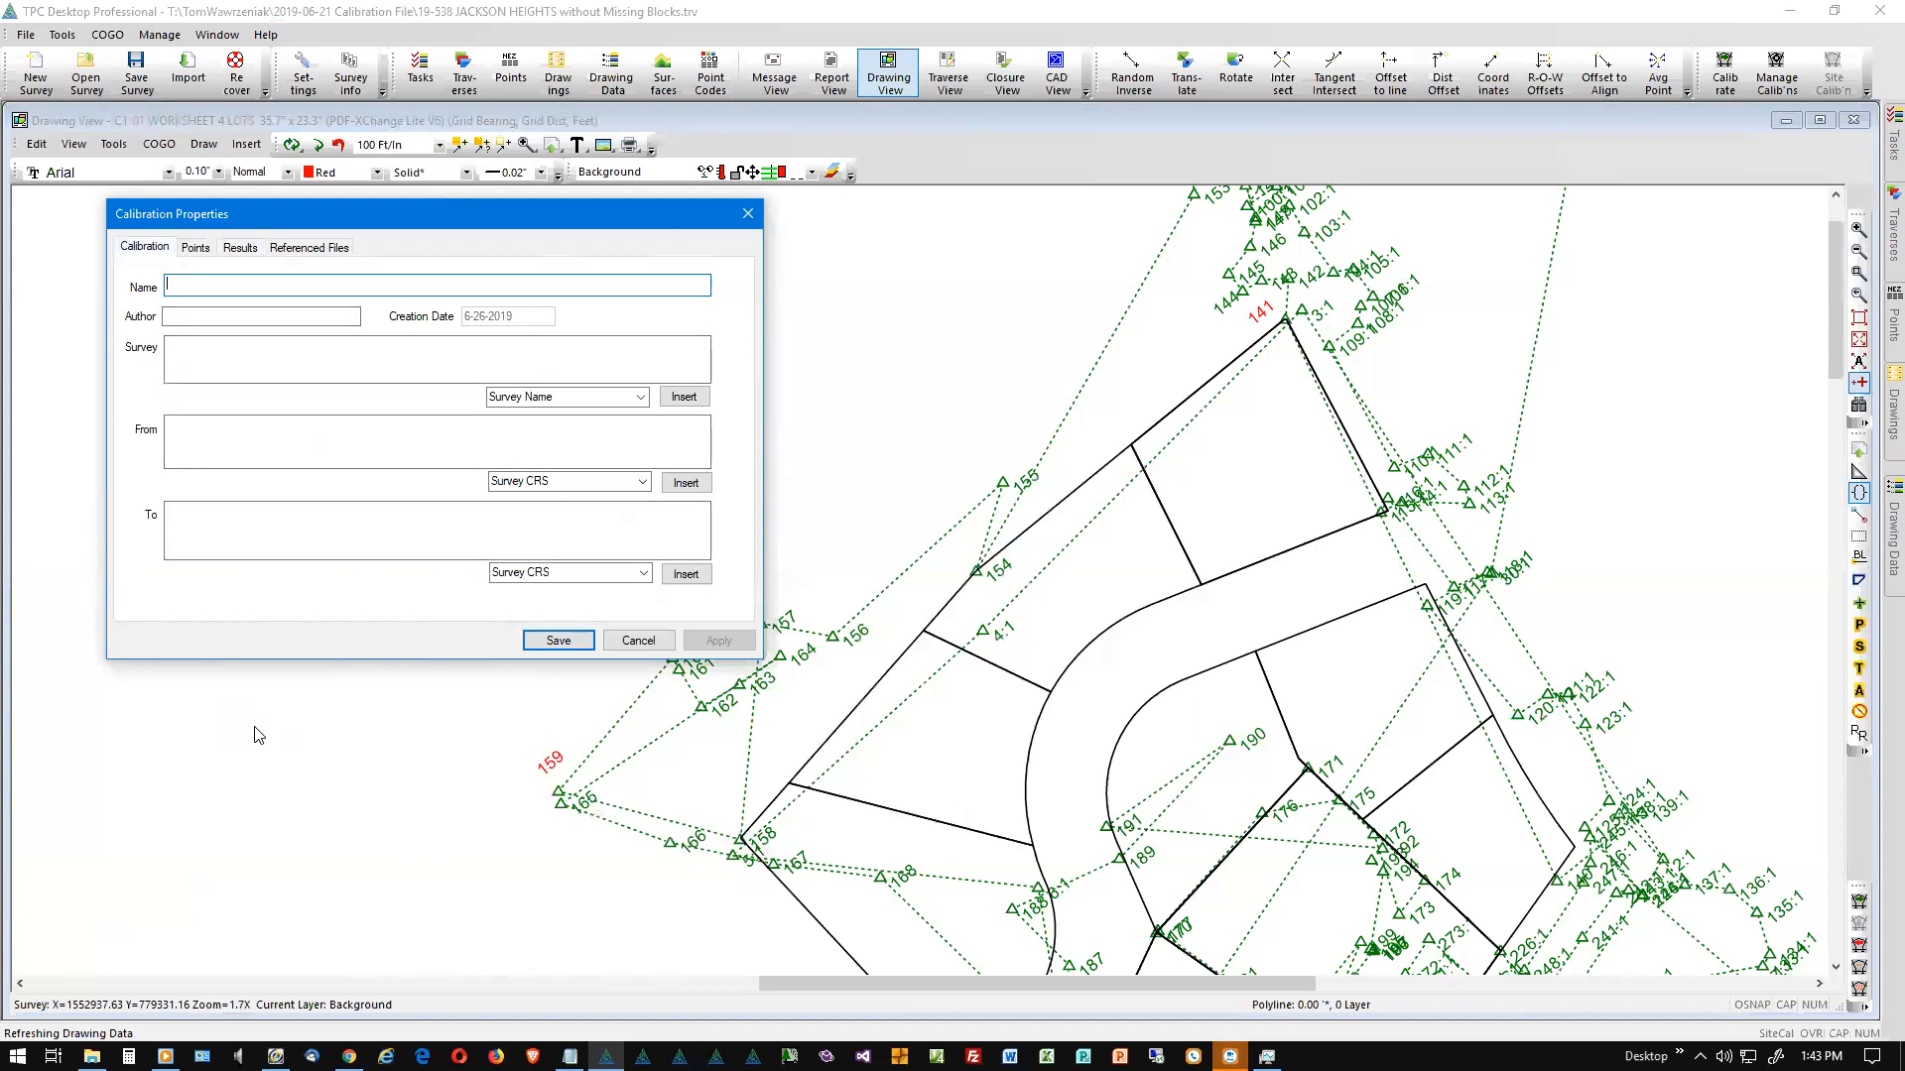
text(19-538 Jackson Heights)
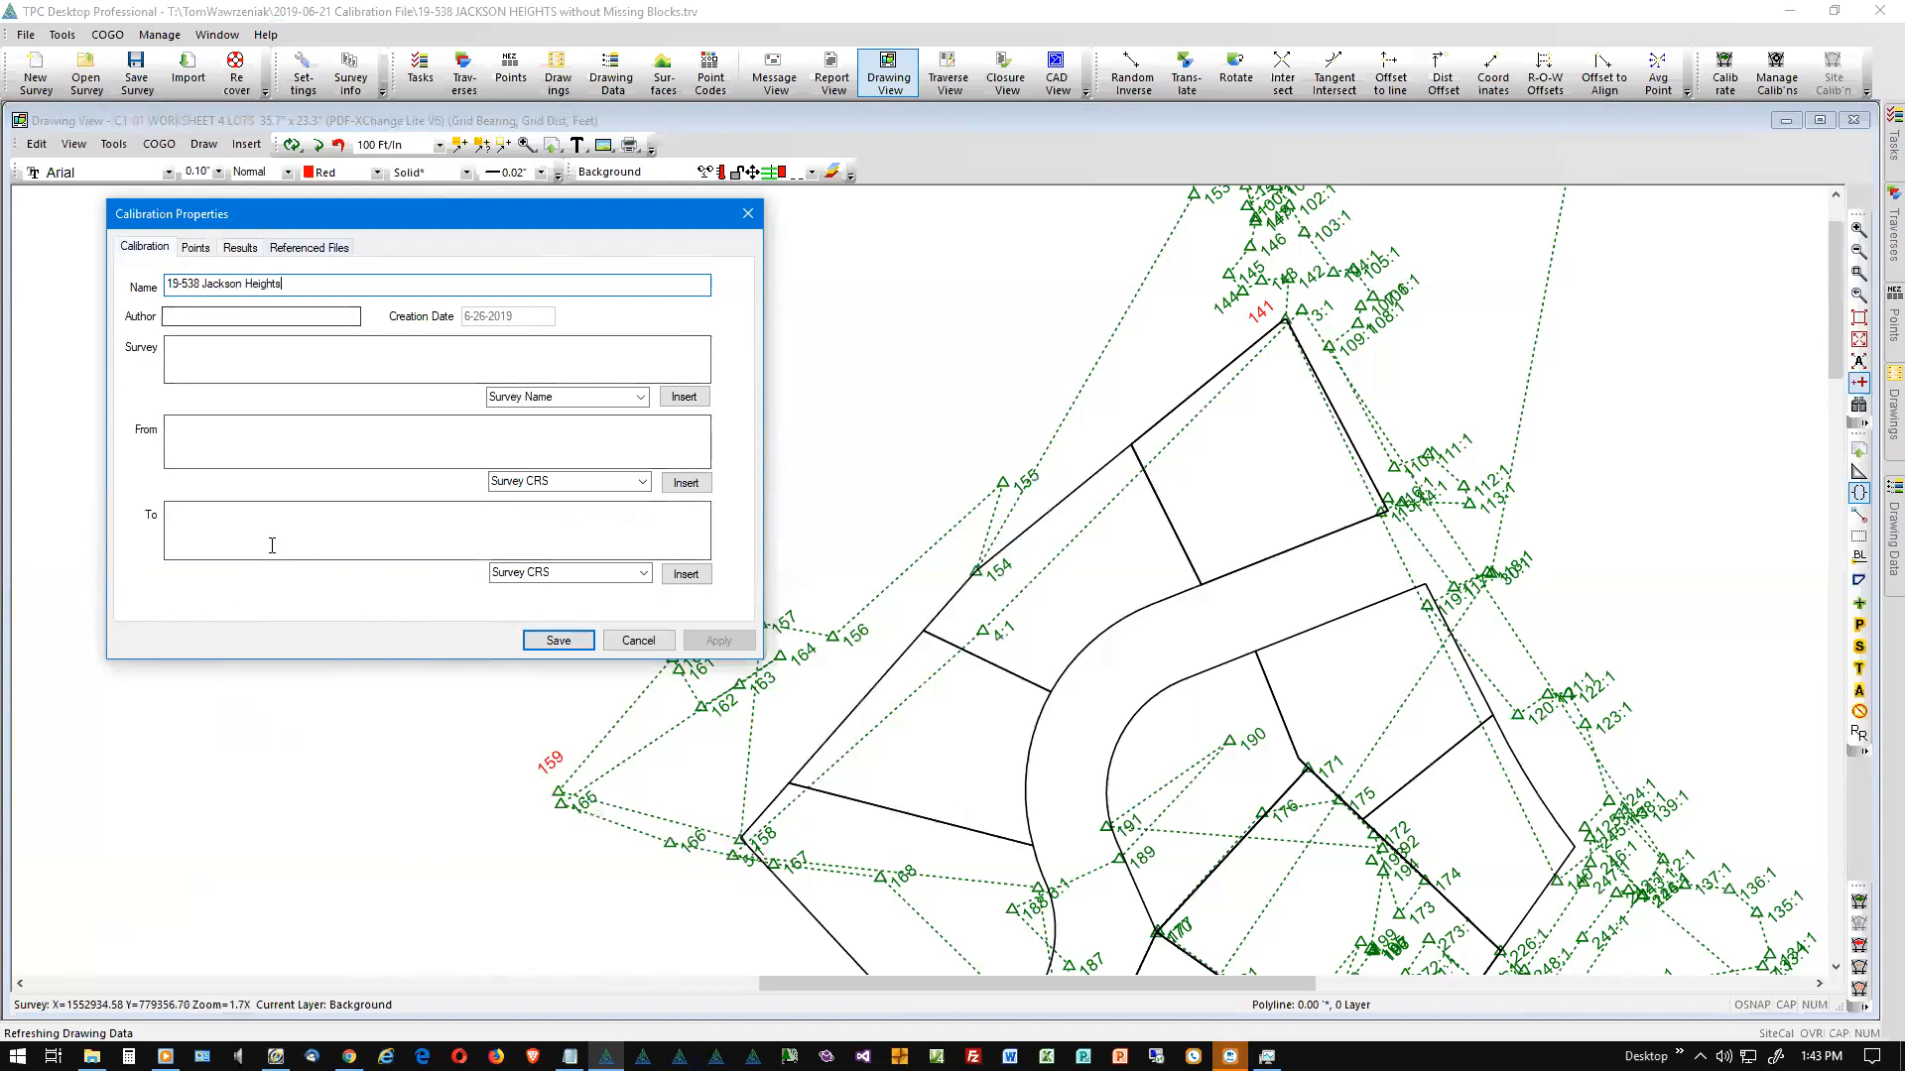
Step: Save the calibration as a TPC calibration file named 19-538 Jackson Heights in the 2019-06-21 Calibration File folder
click(558, 641)
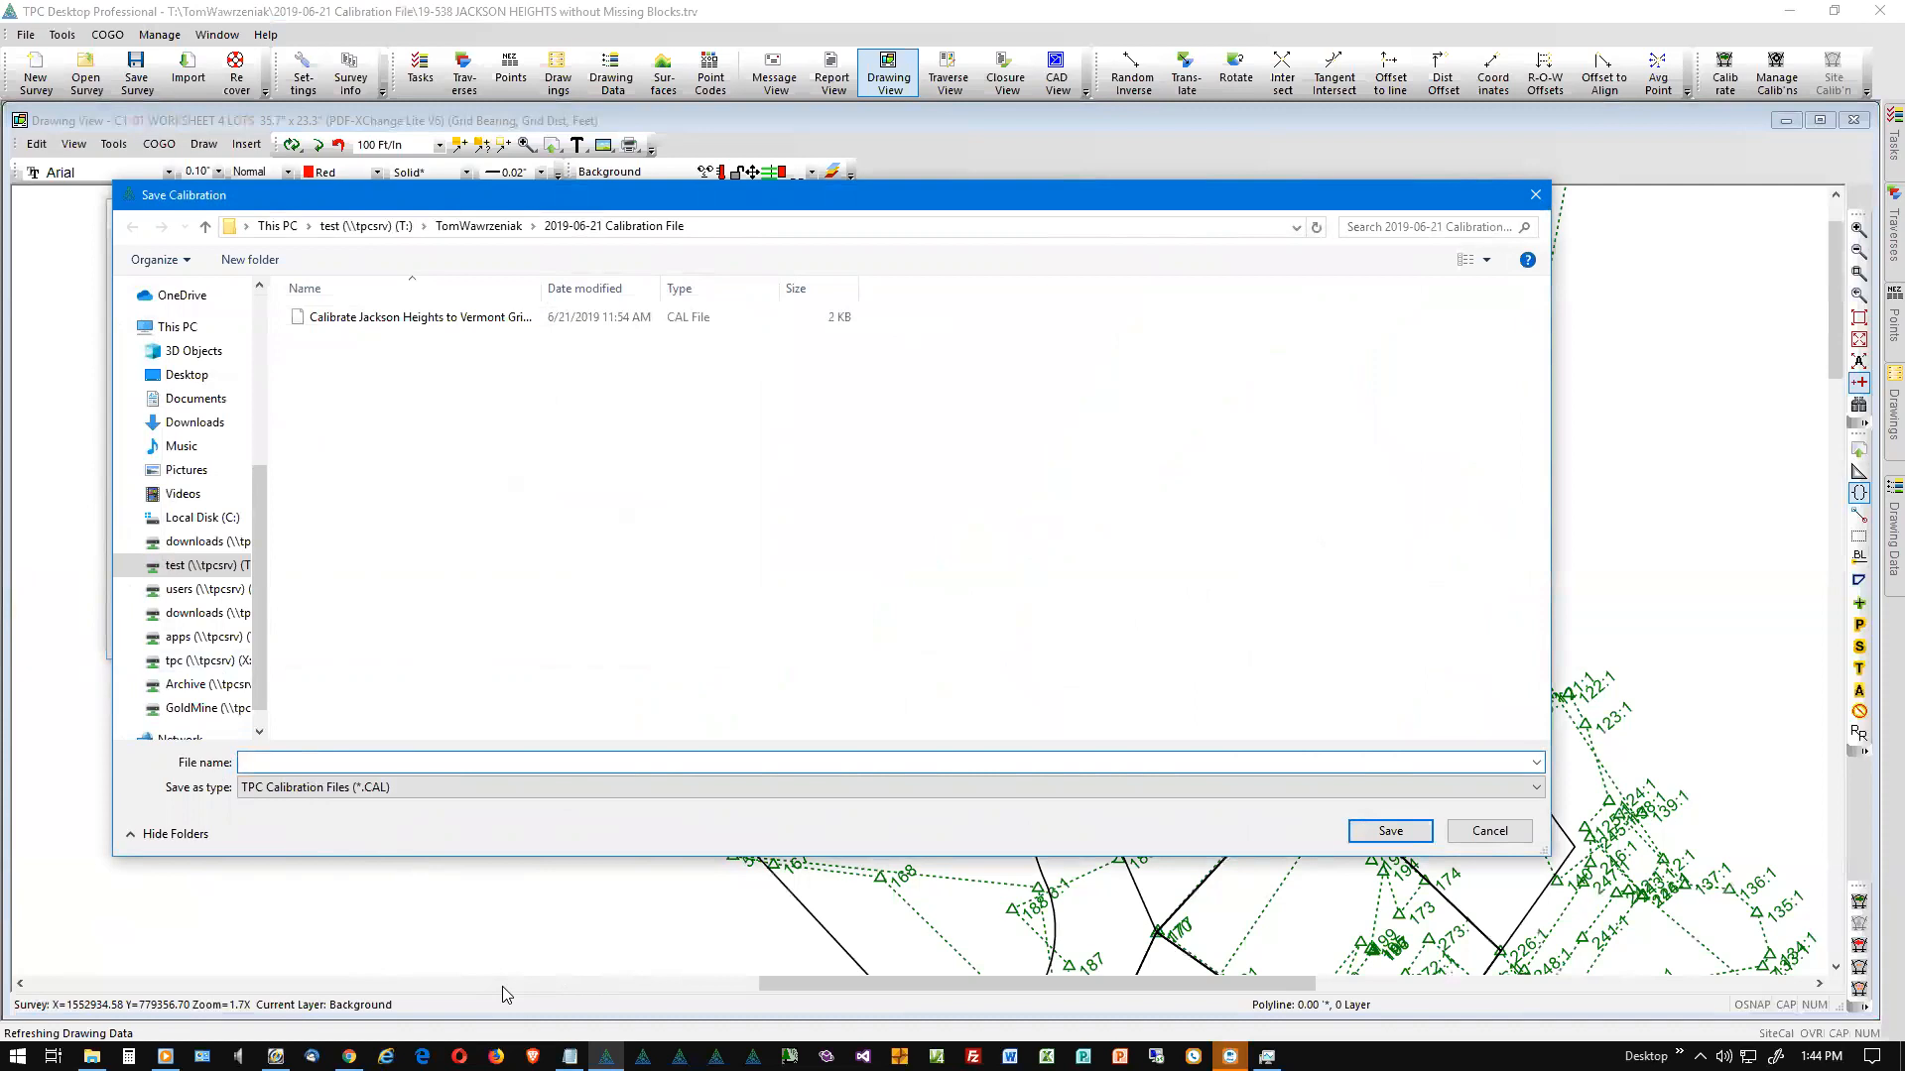
text(19-538 Jackson )
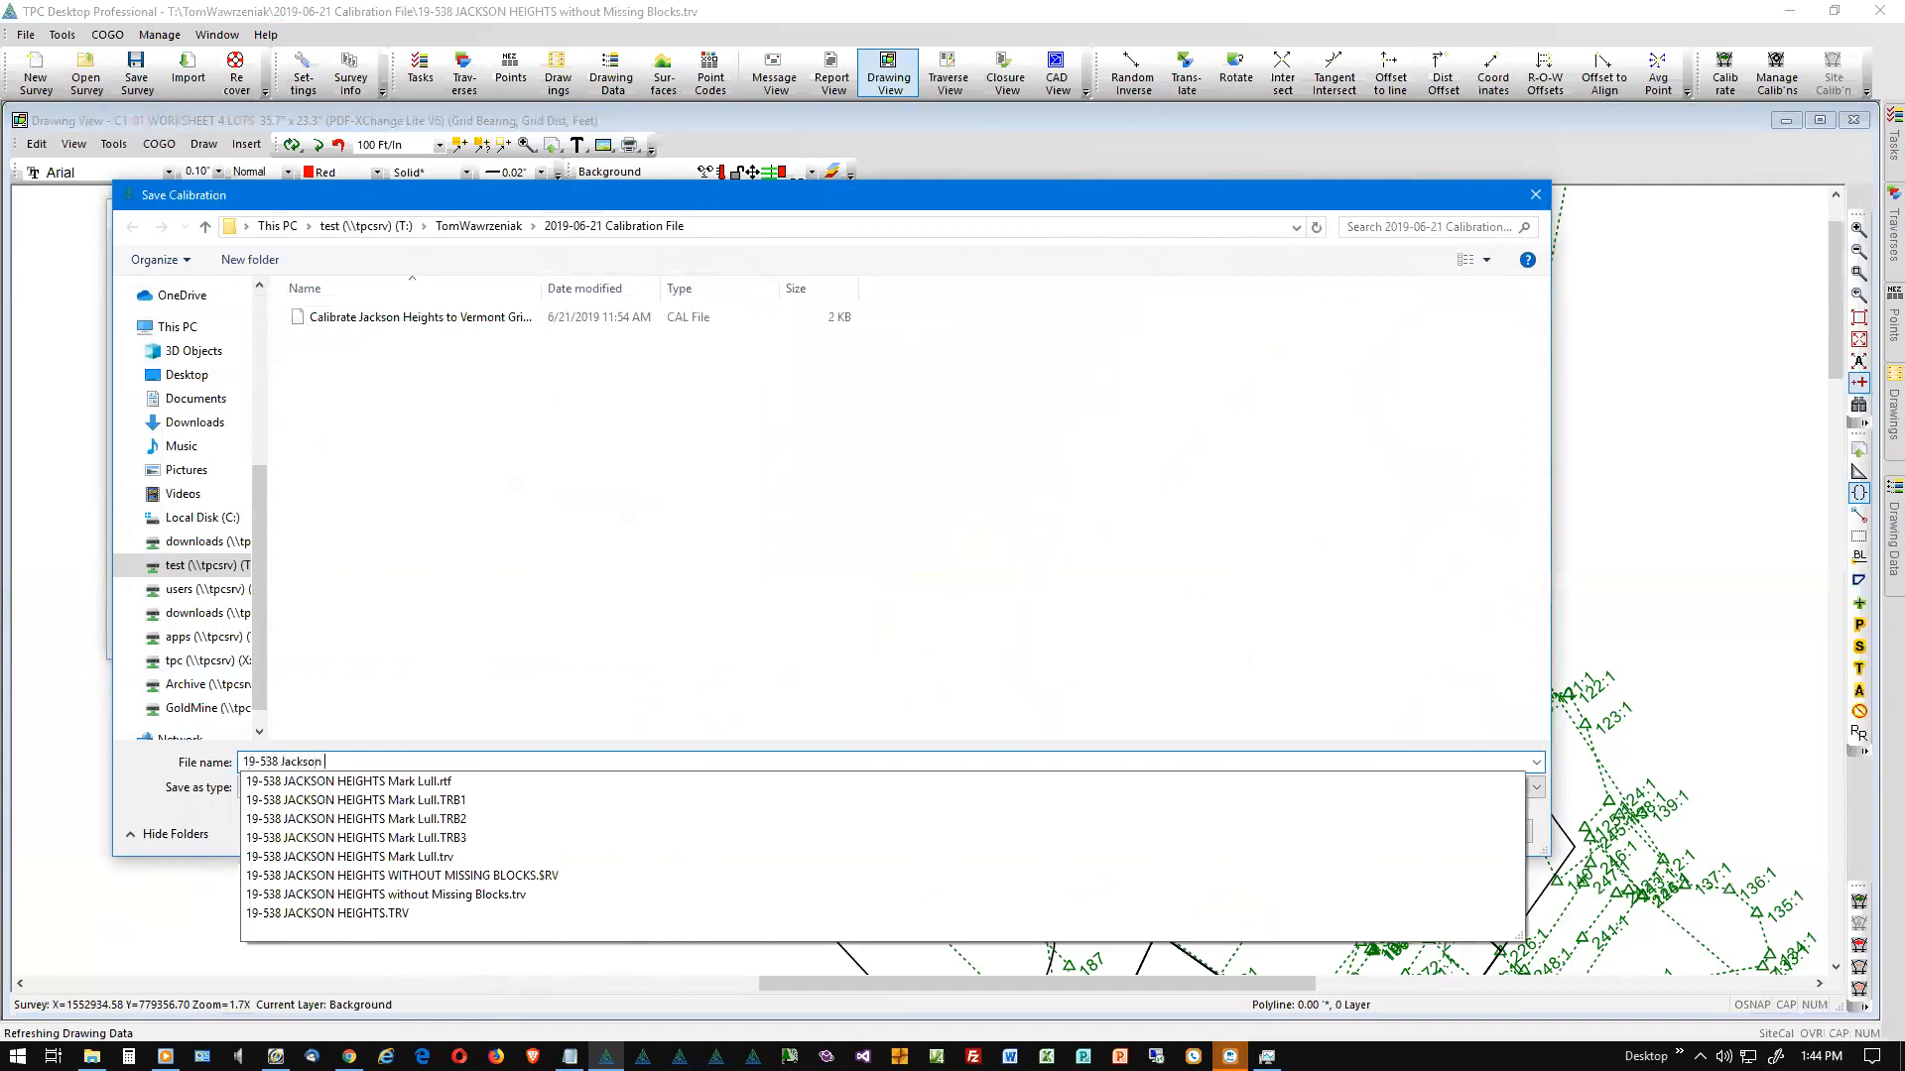
text(Heights)
key(Tab)
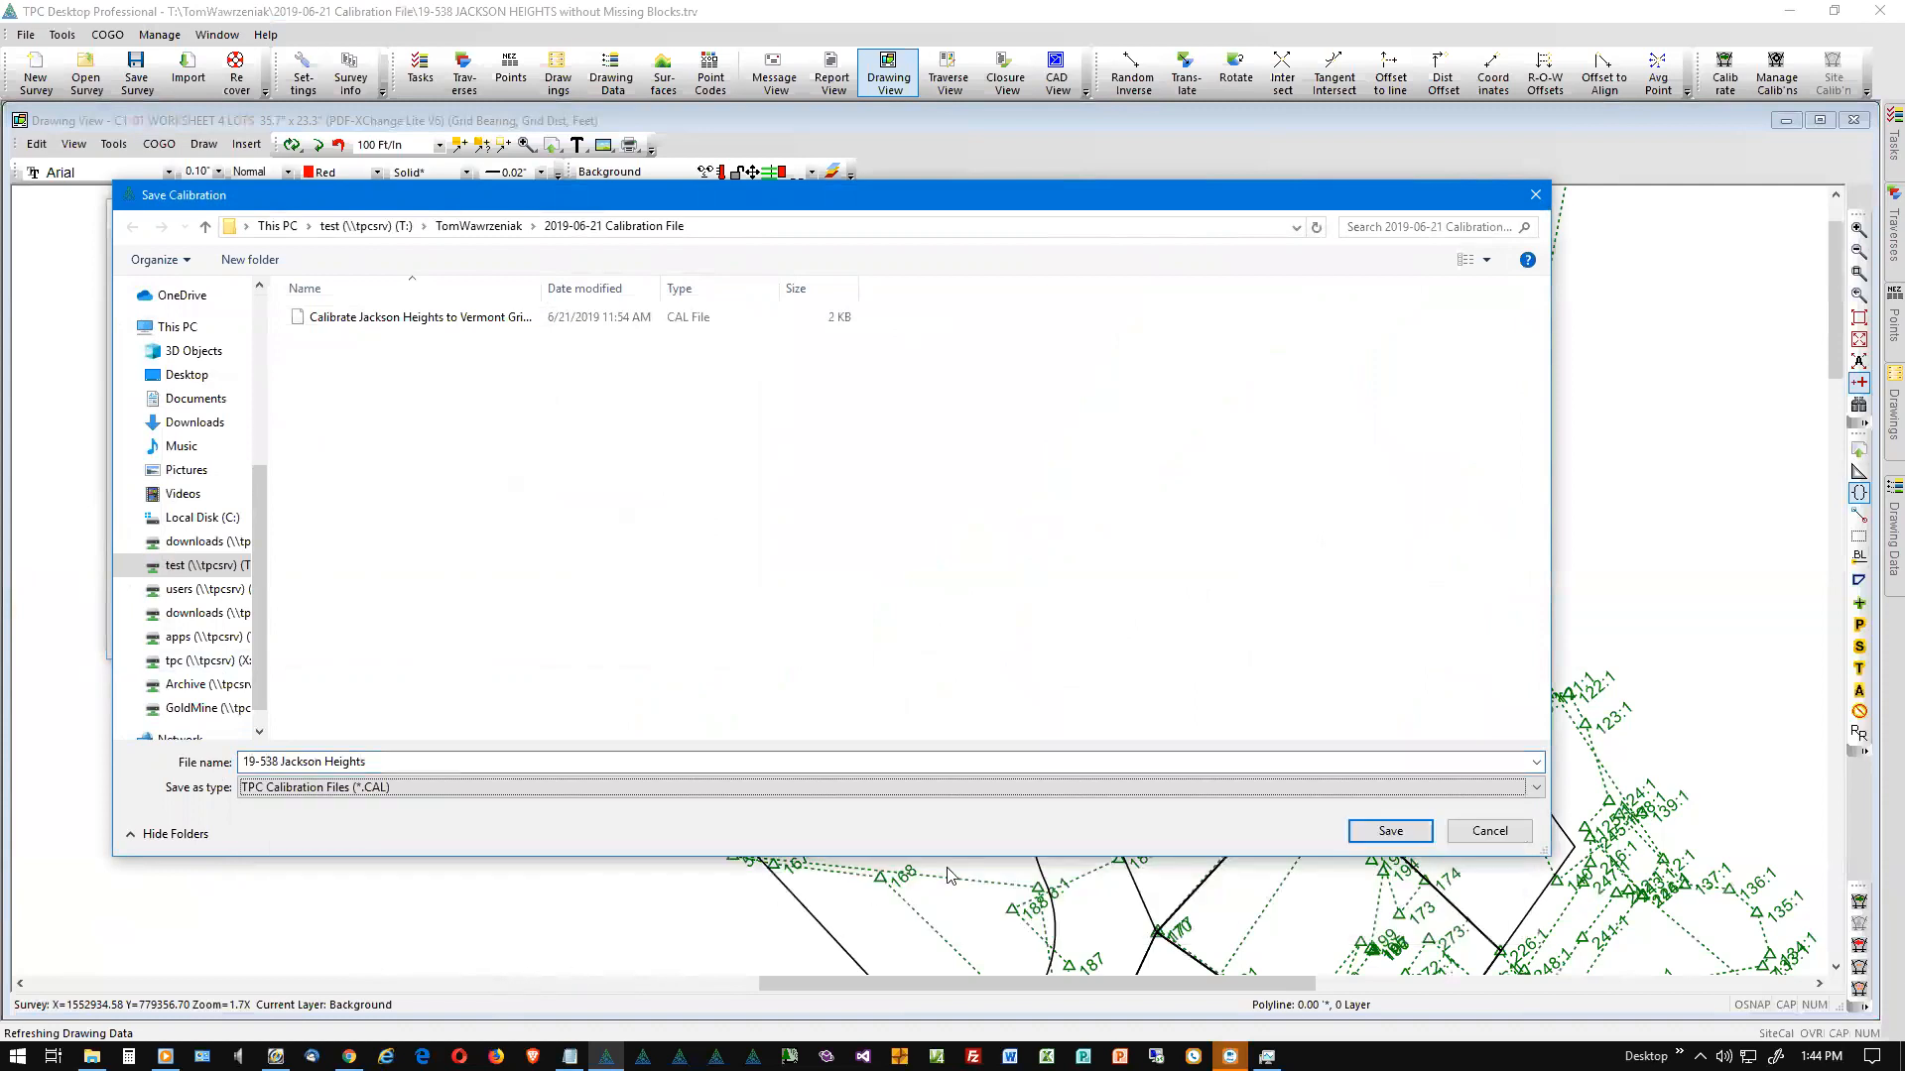
click(1374, 832)
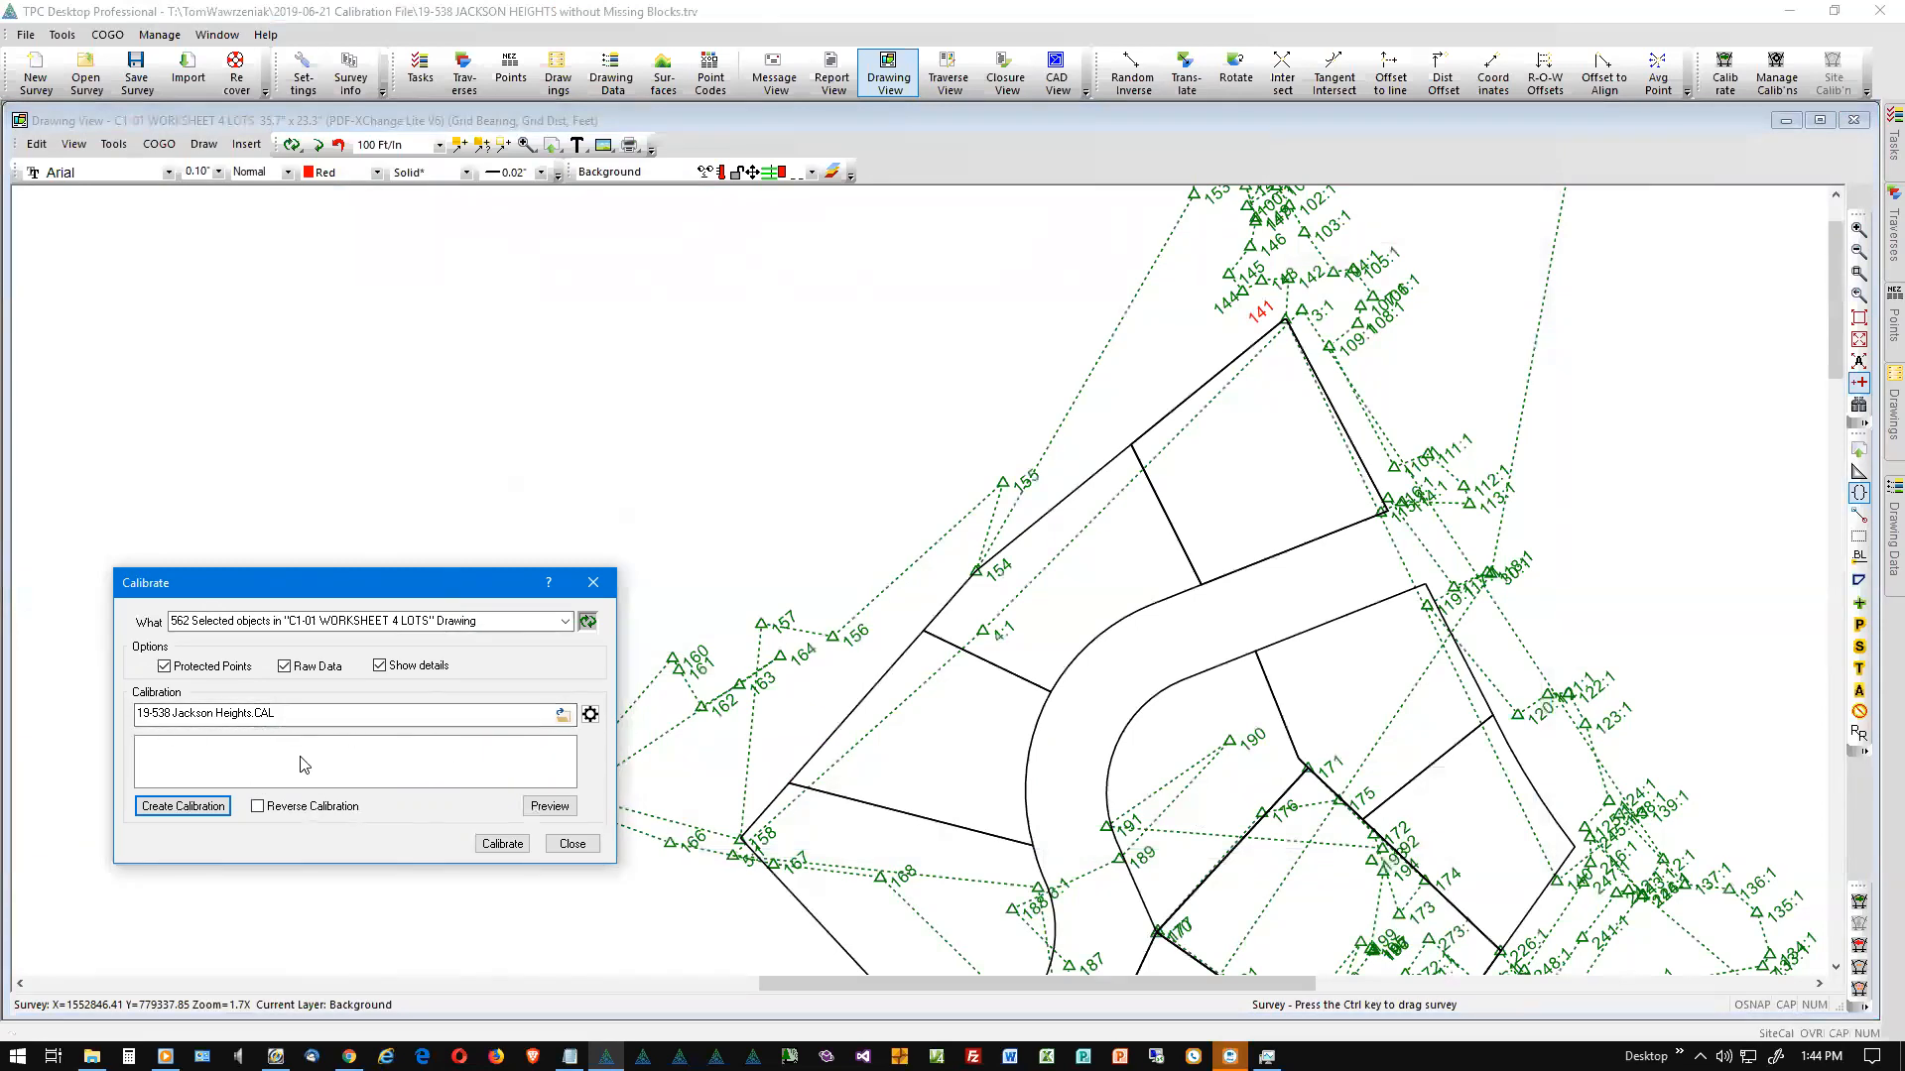
Step: Calibrate the selected drawing objects with 19-538 Jackson Heights.CAL and close the Calibrate dialog and the message report
click(502, 845)
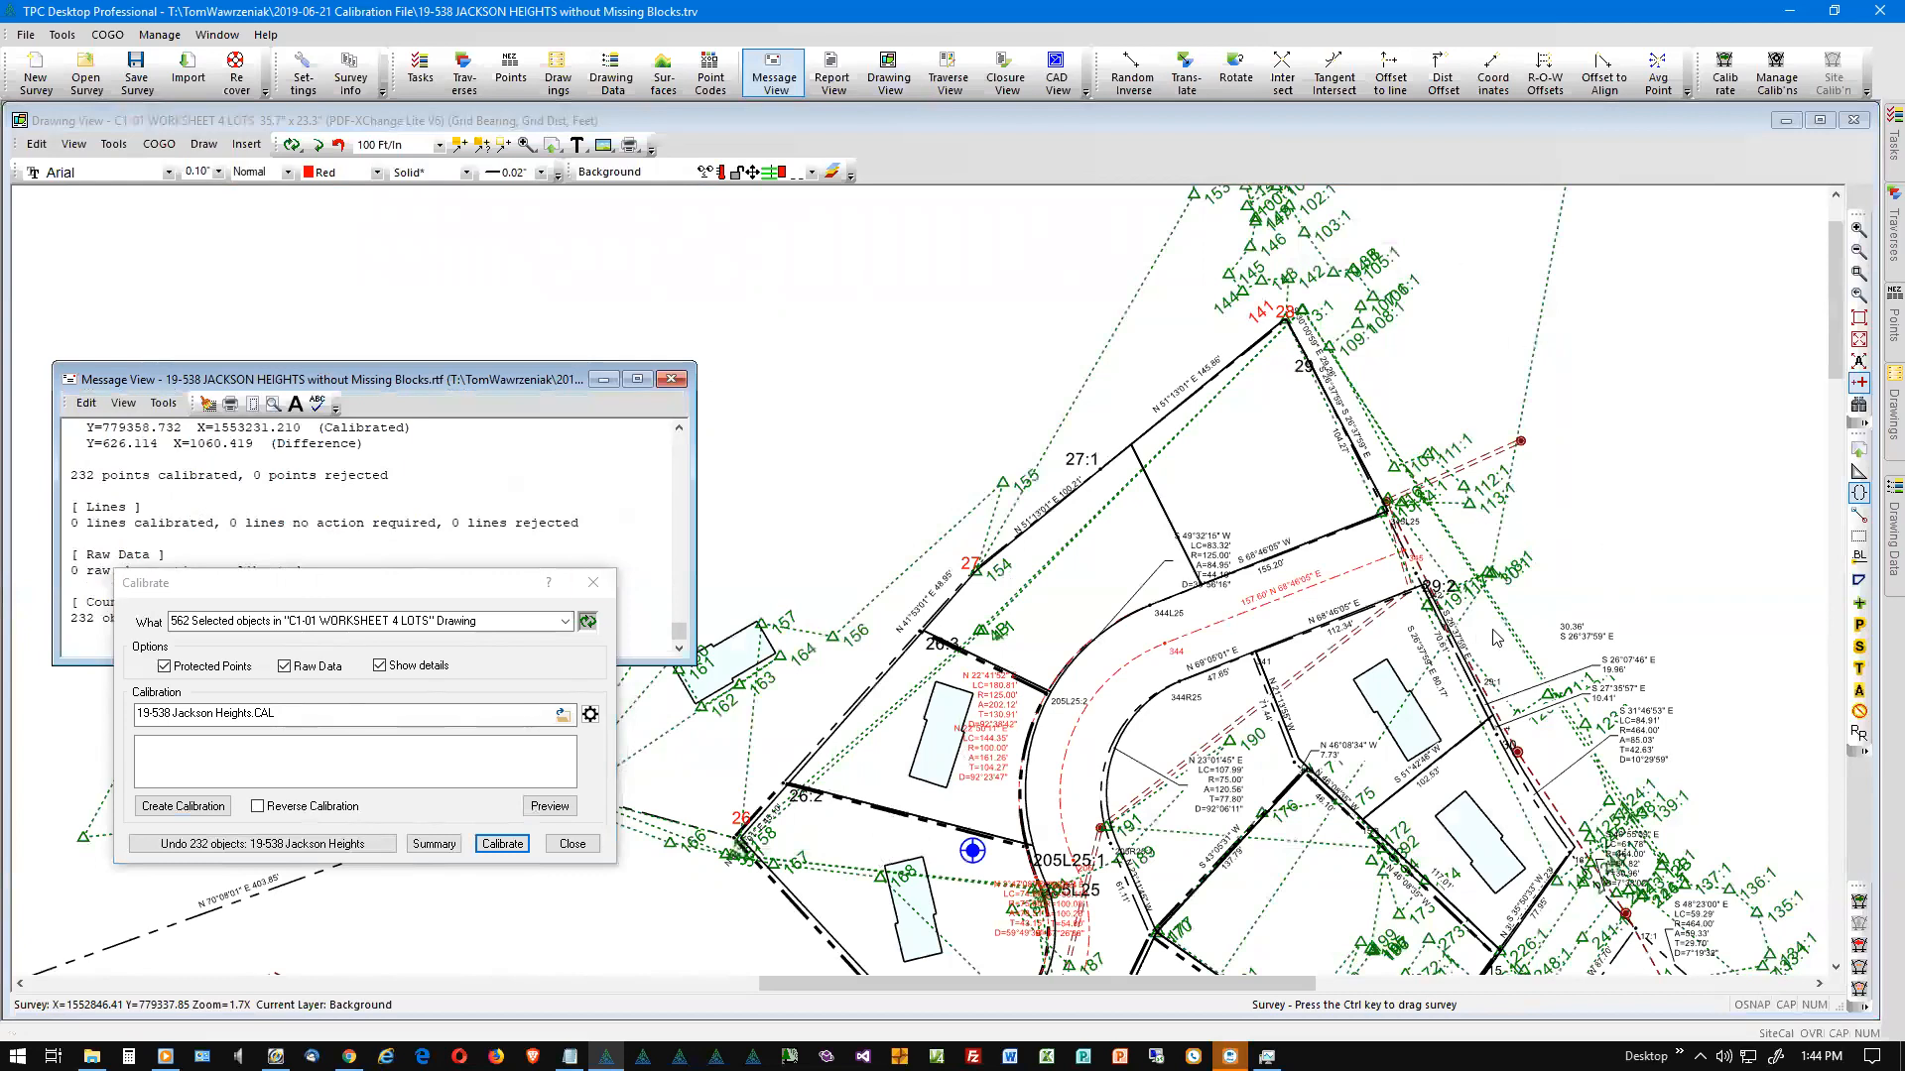
click(579, 845)
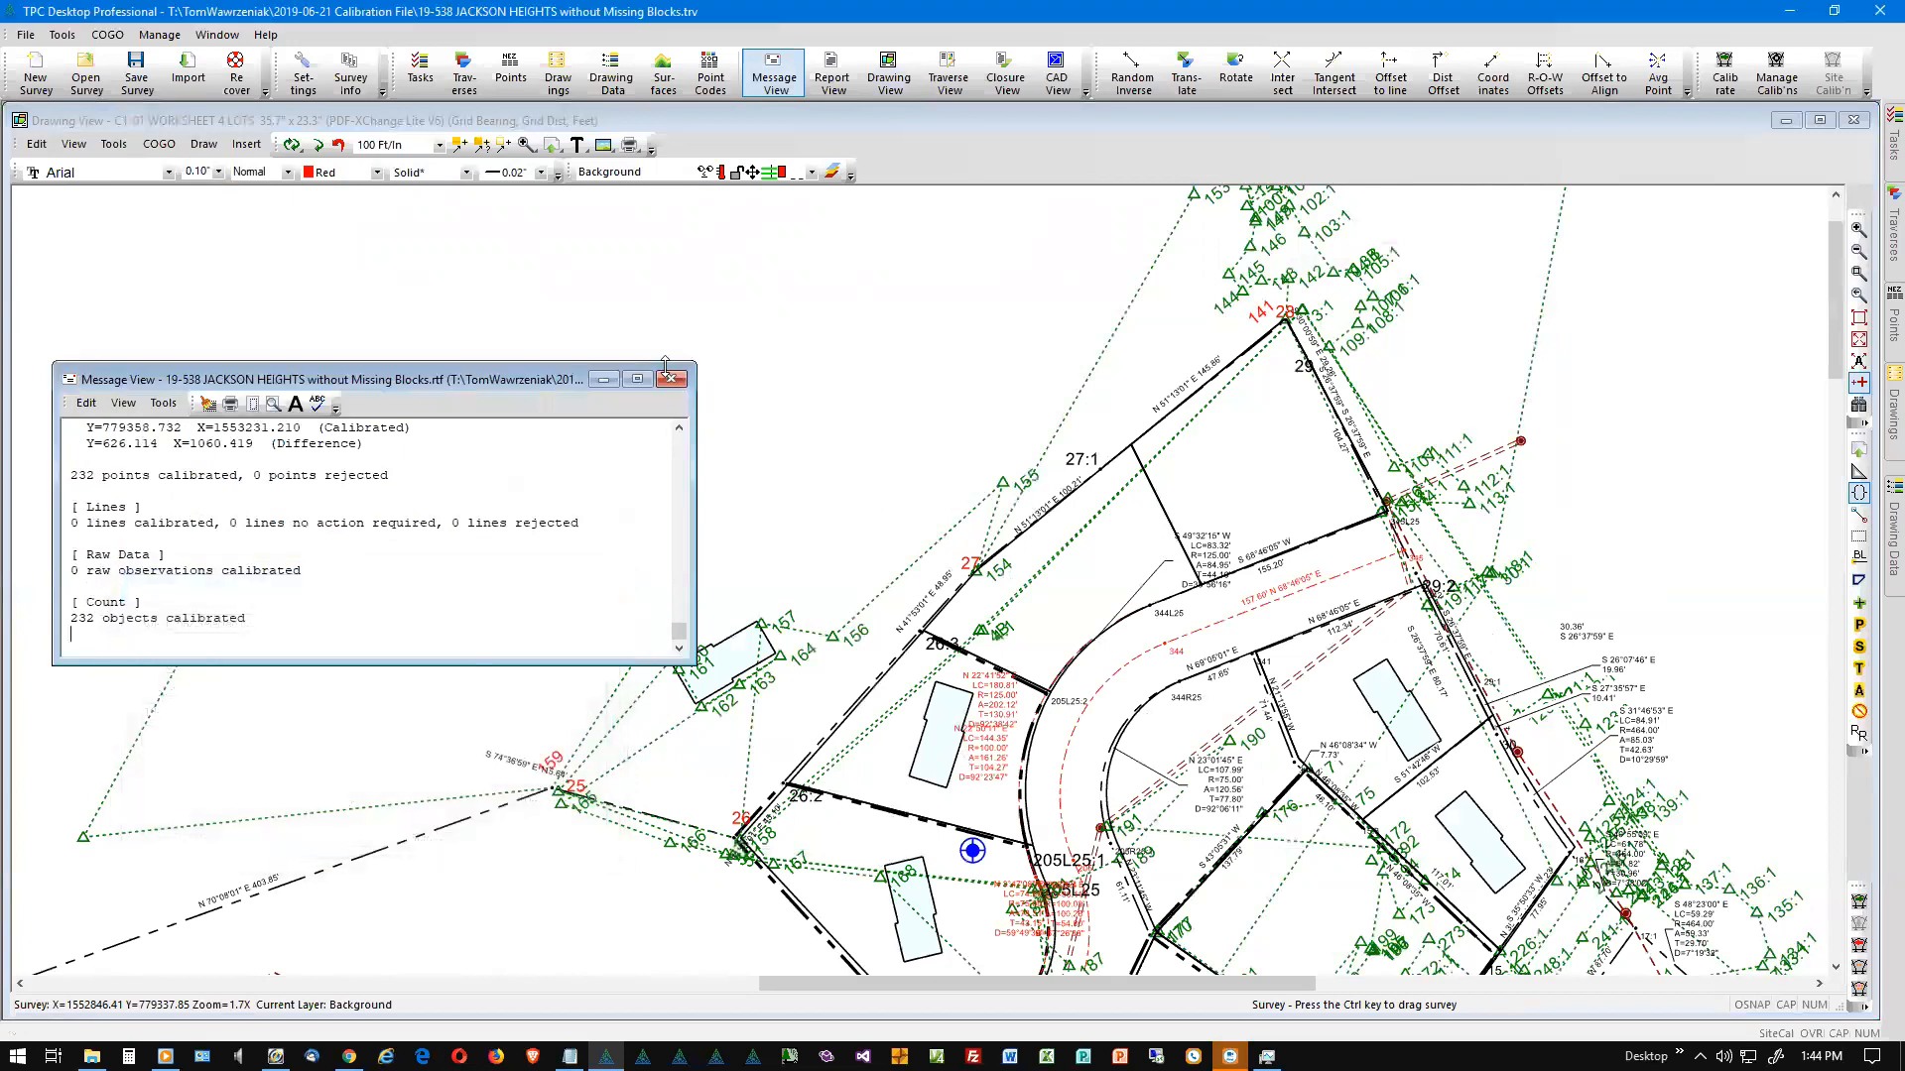
click(671, 379)
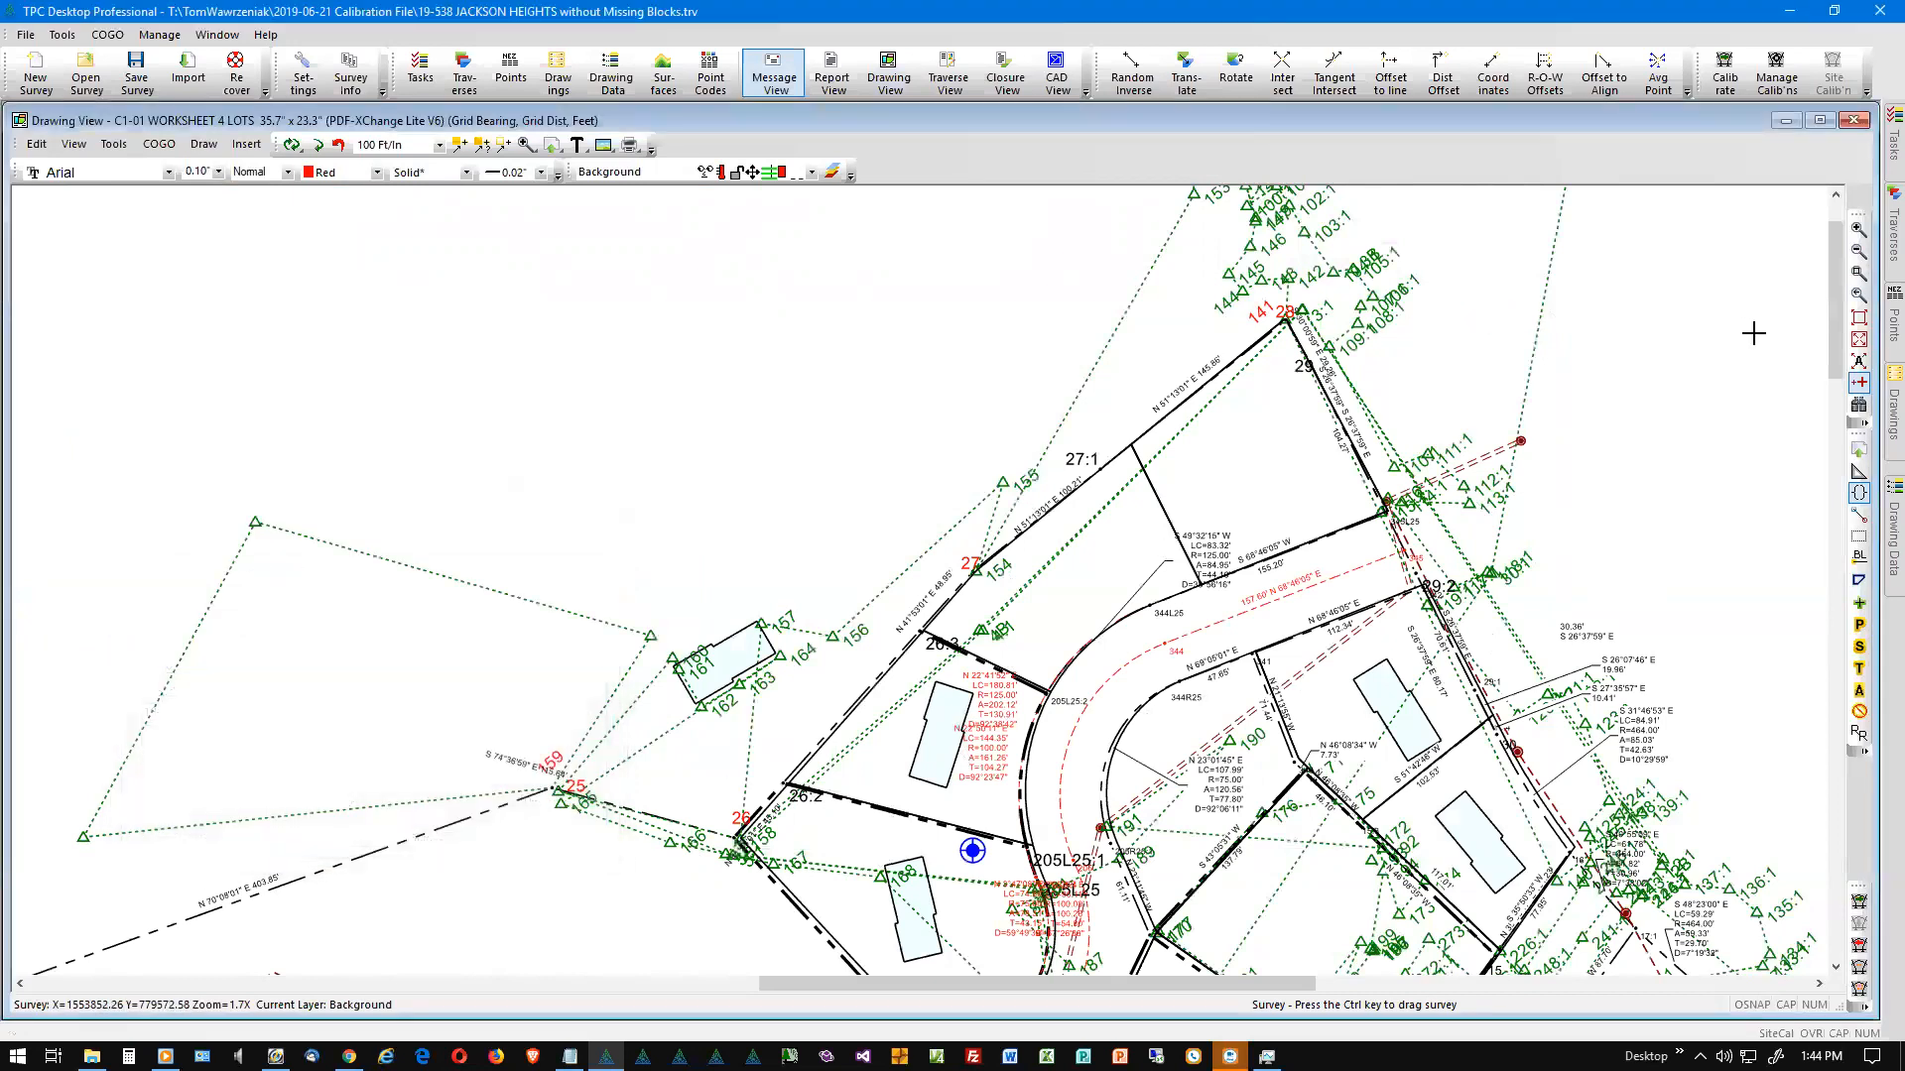
Step: Window-select the leftover uncalibrated roads, buildings and linework west and southwest of the calibrated survey, and end the selection
click(1859, 319)
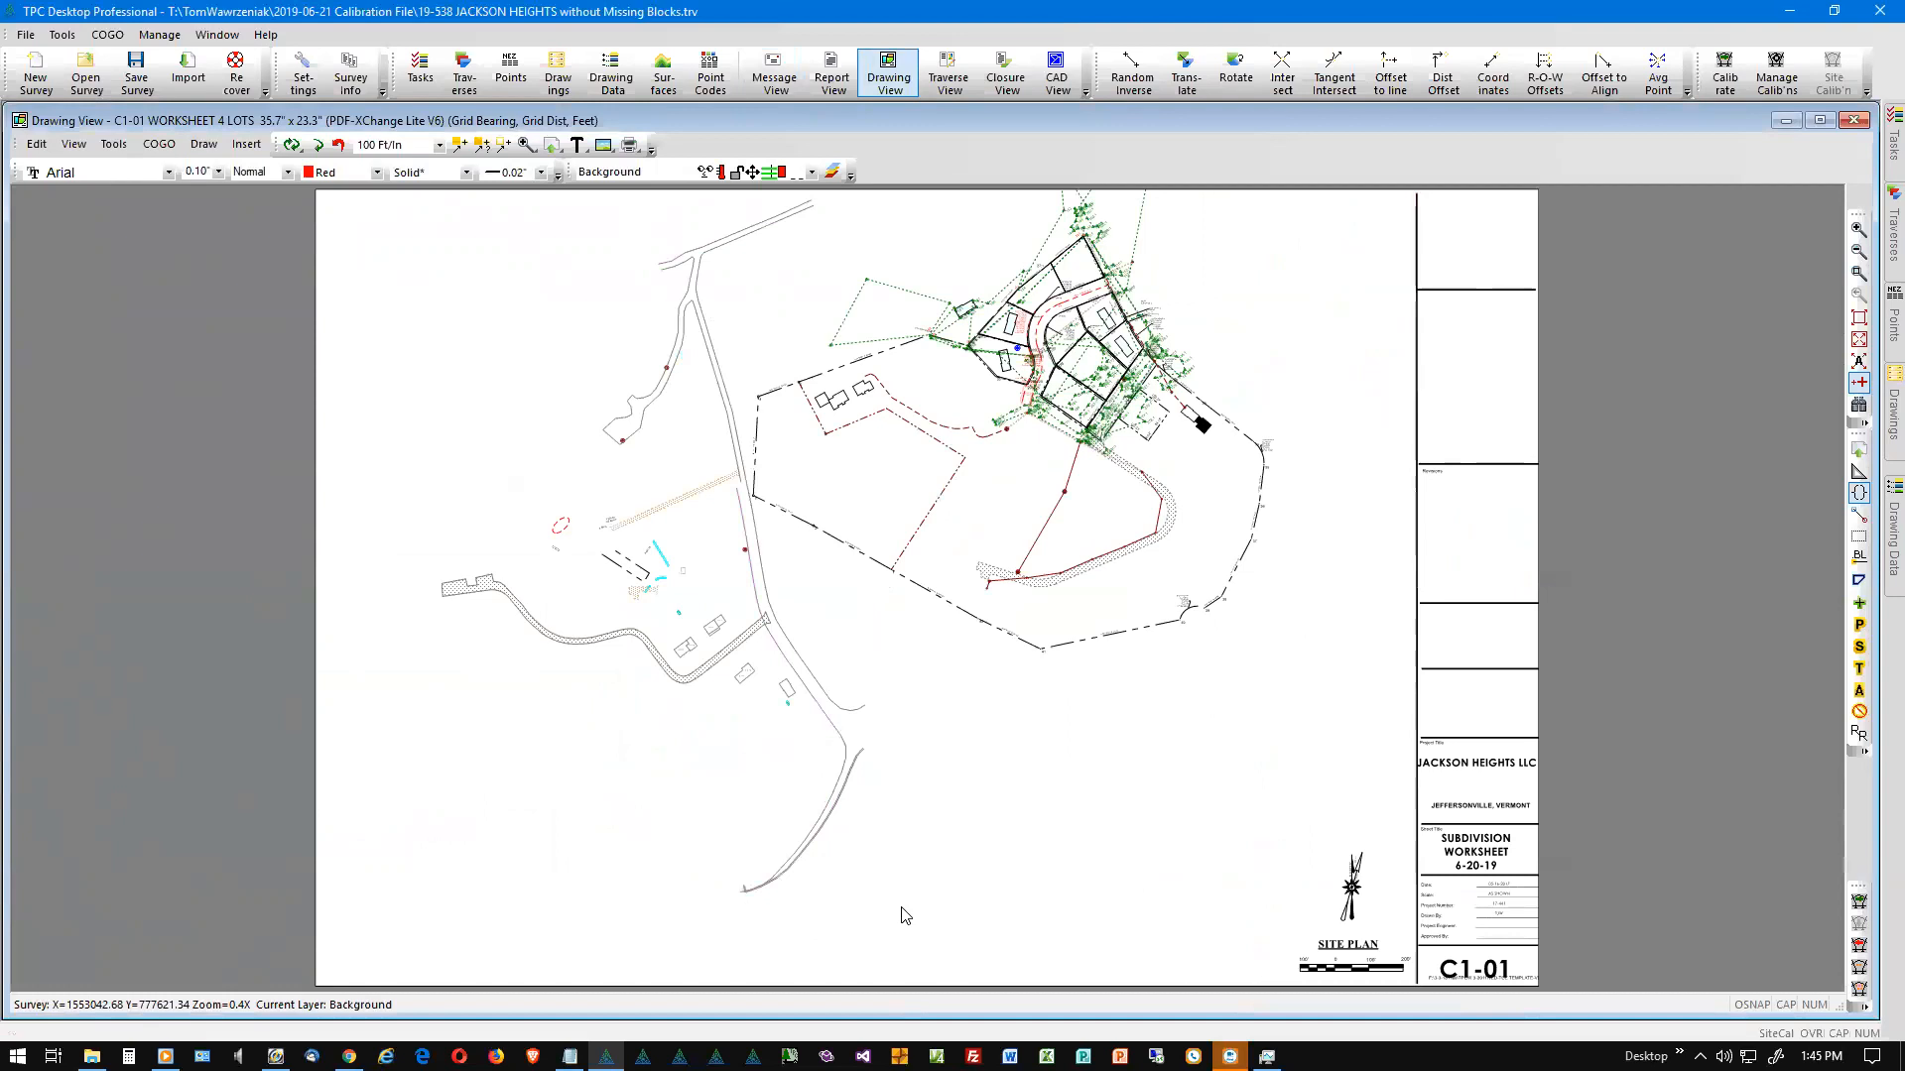
click(459, 145)
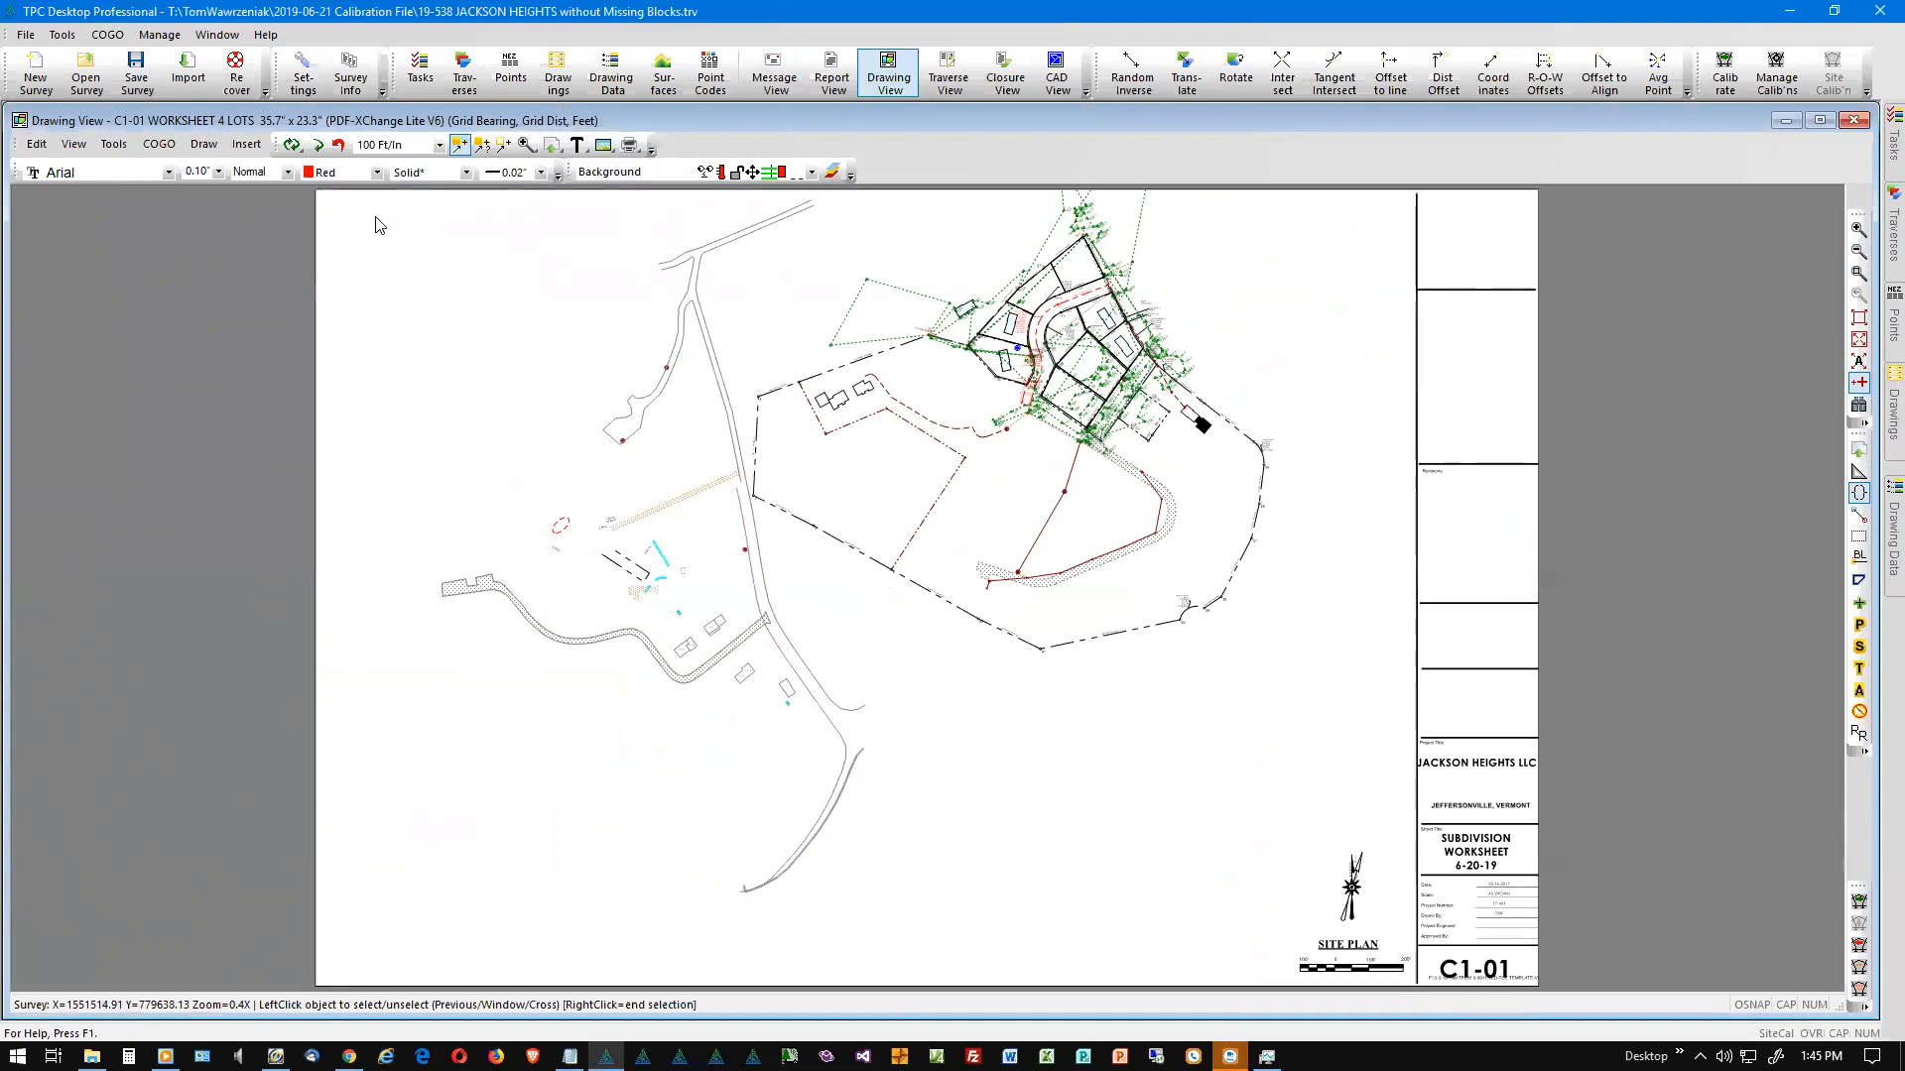
key(w)
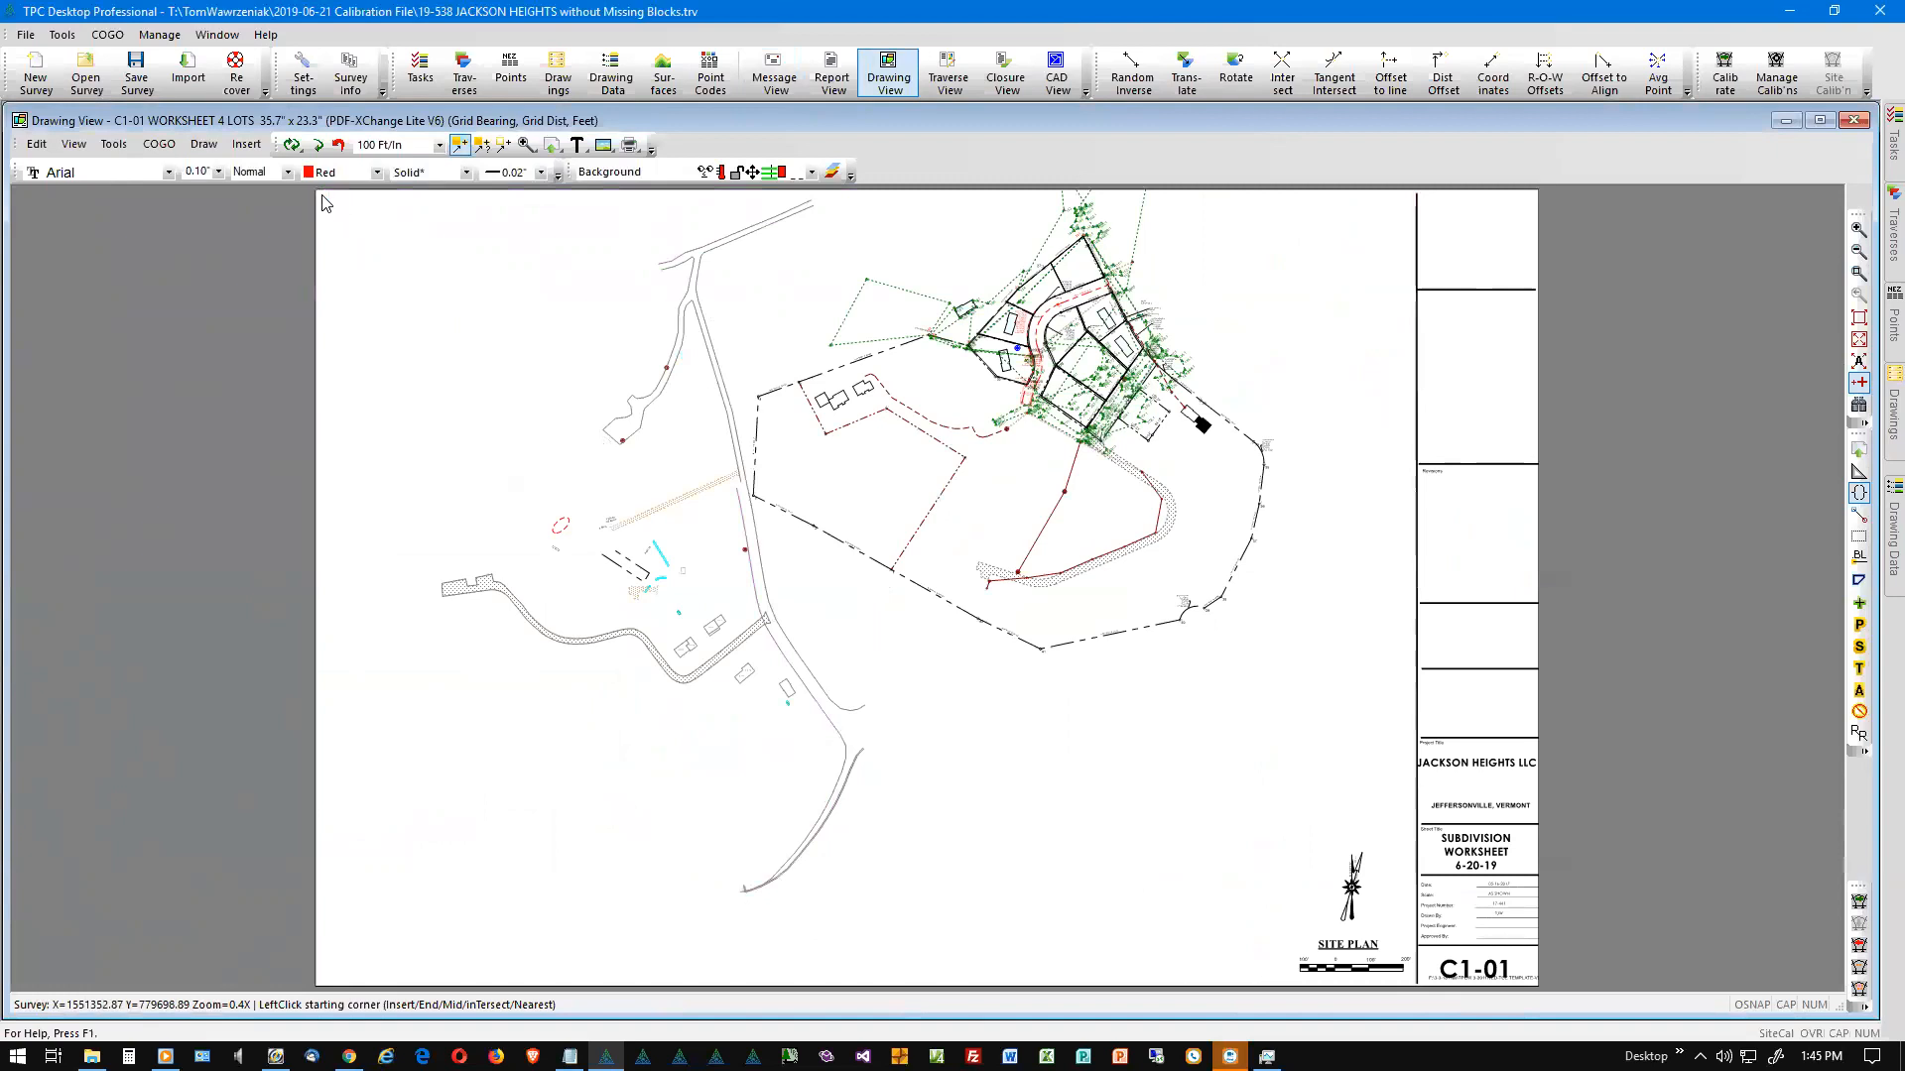
click(322, 197)
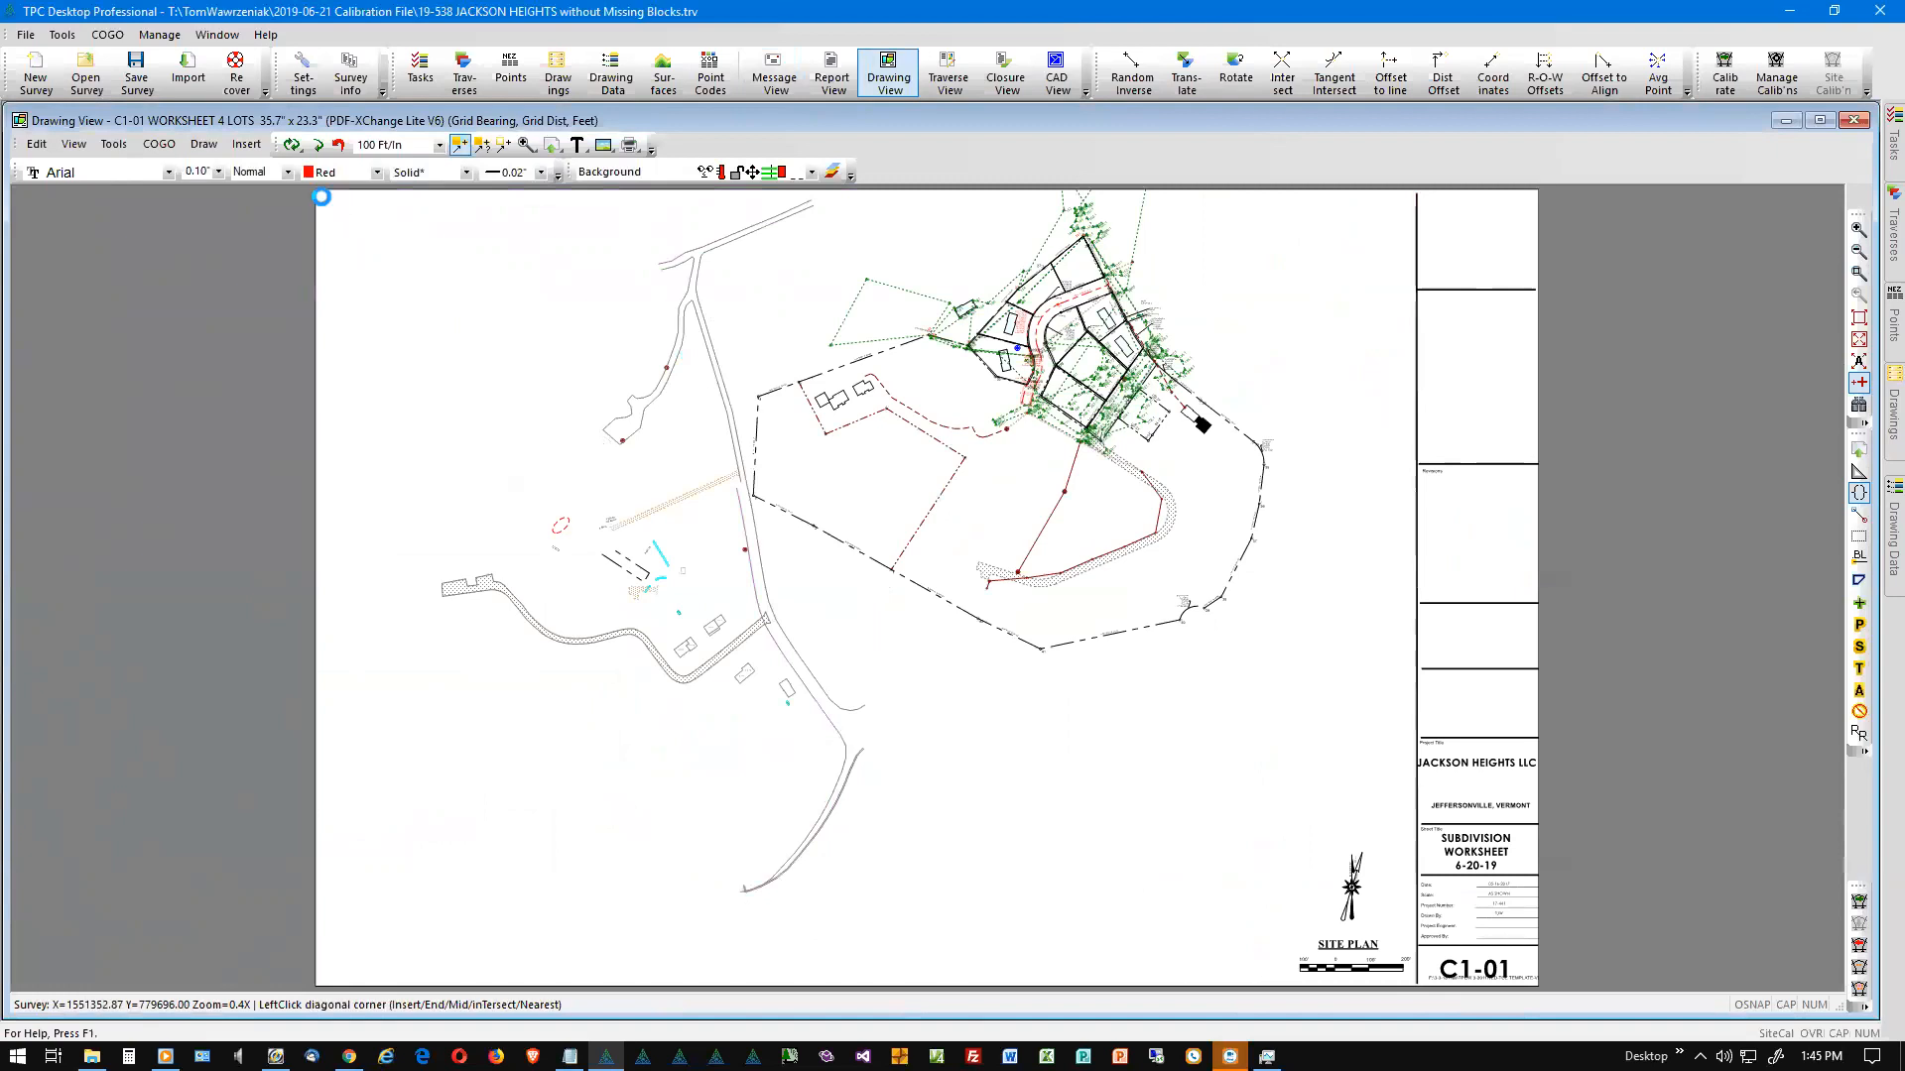
click(749, 972)
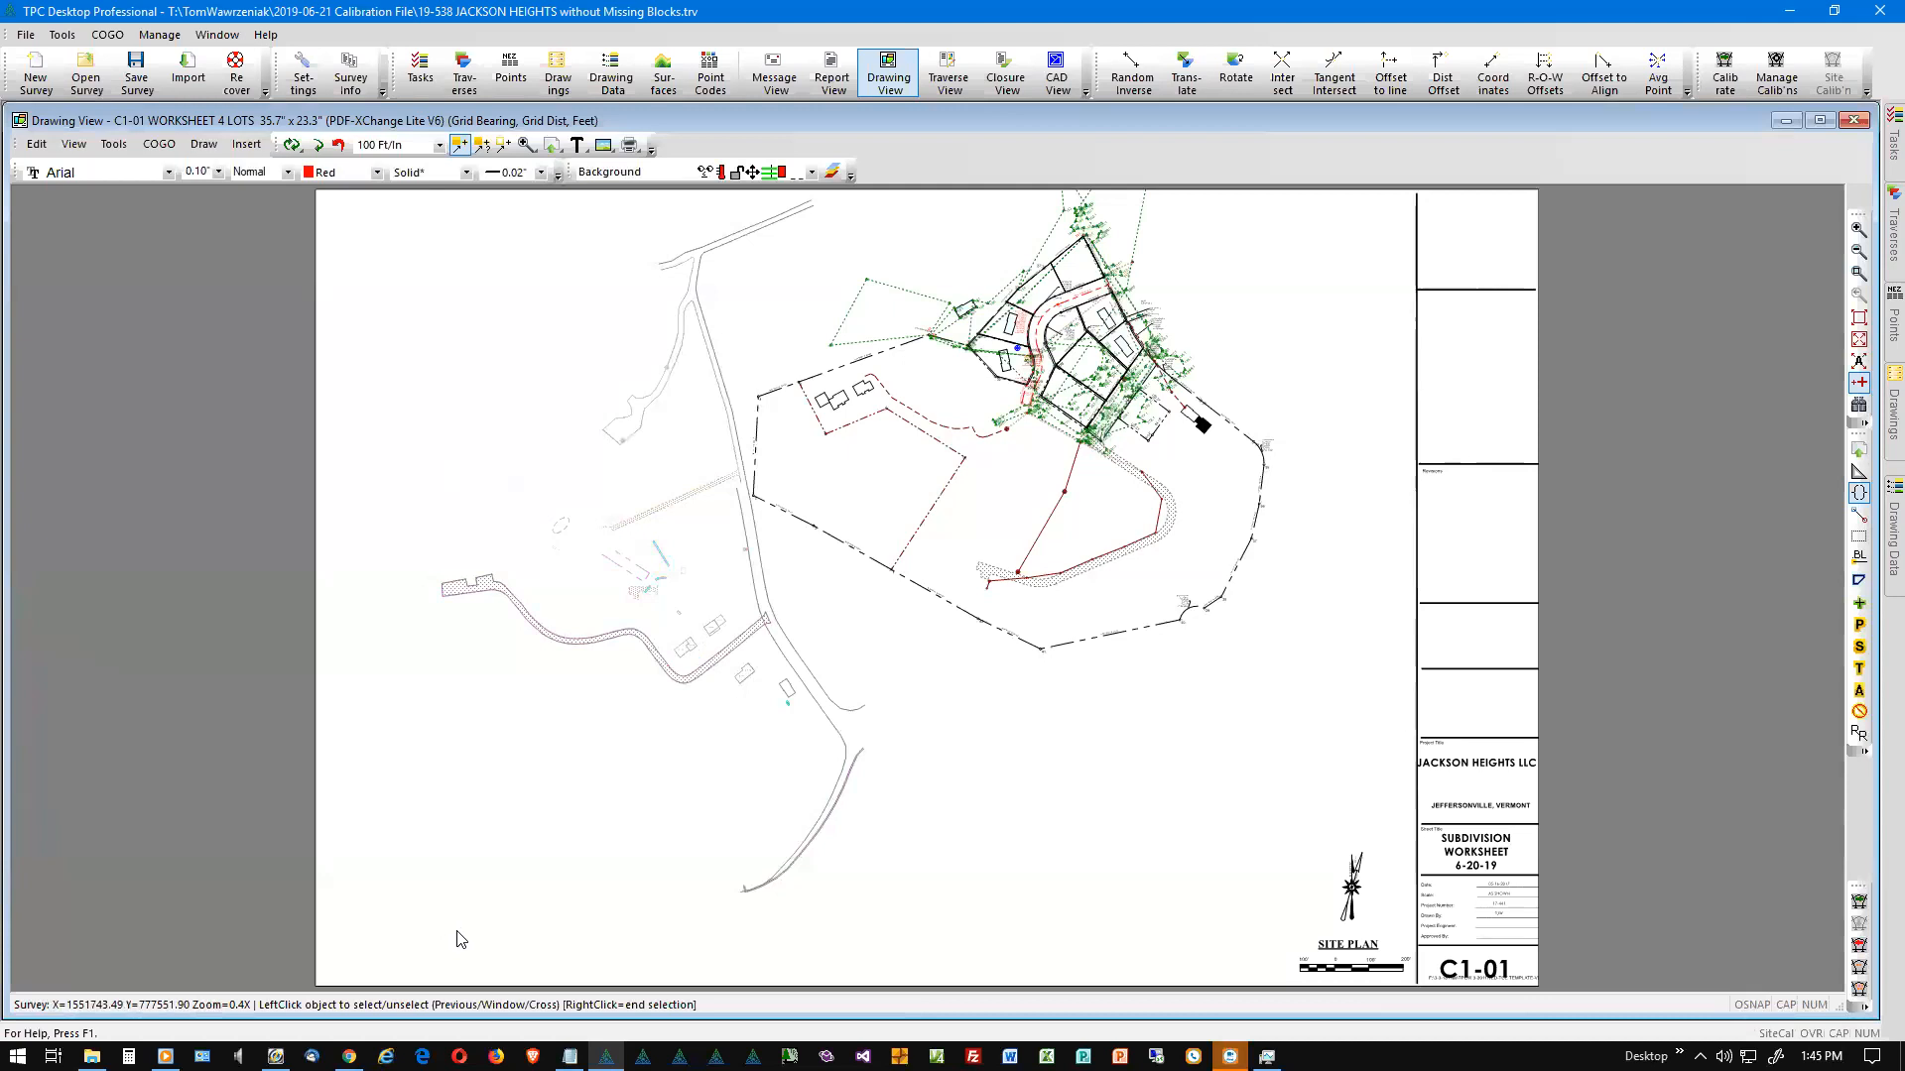
click(362, 553)
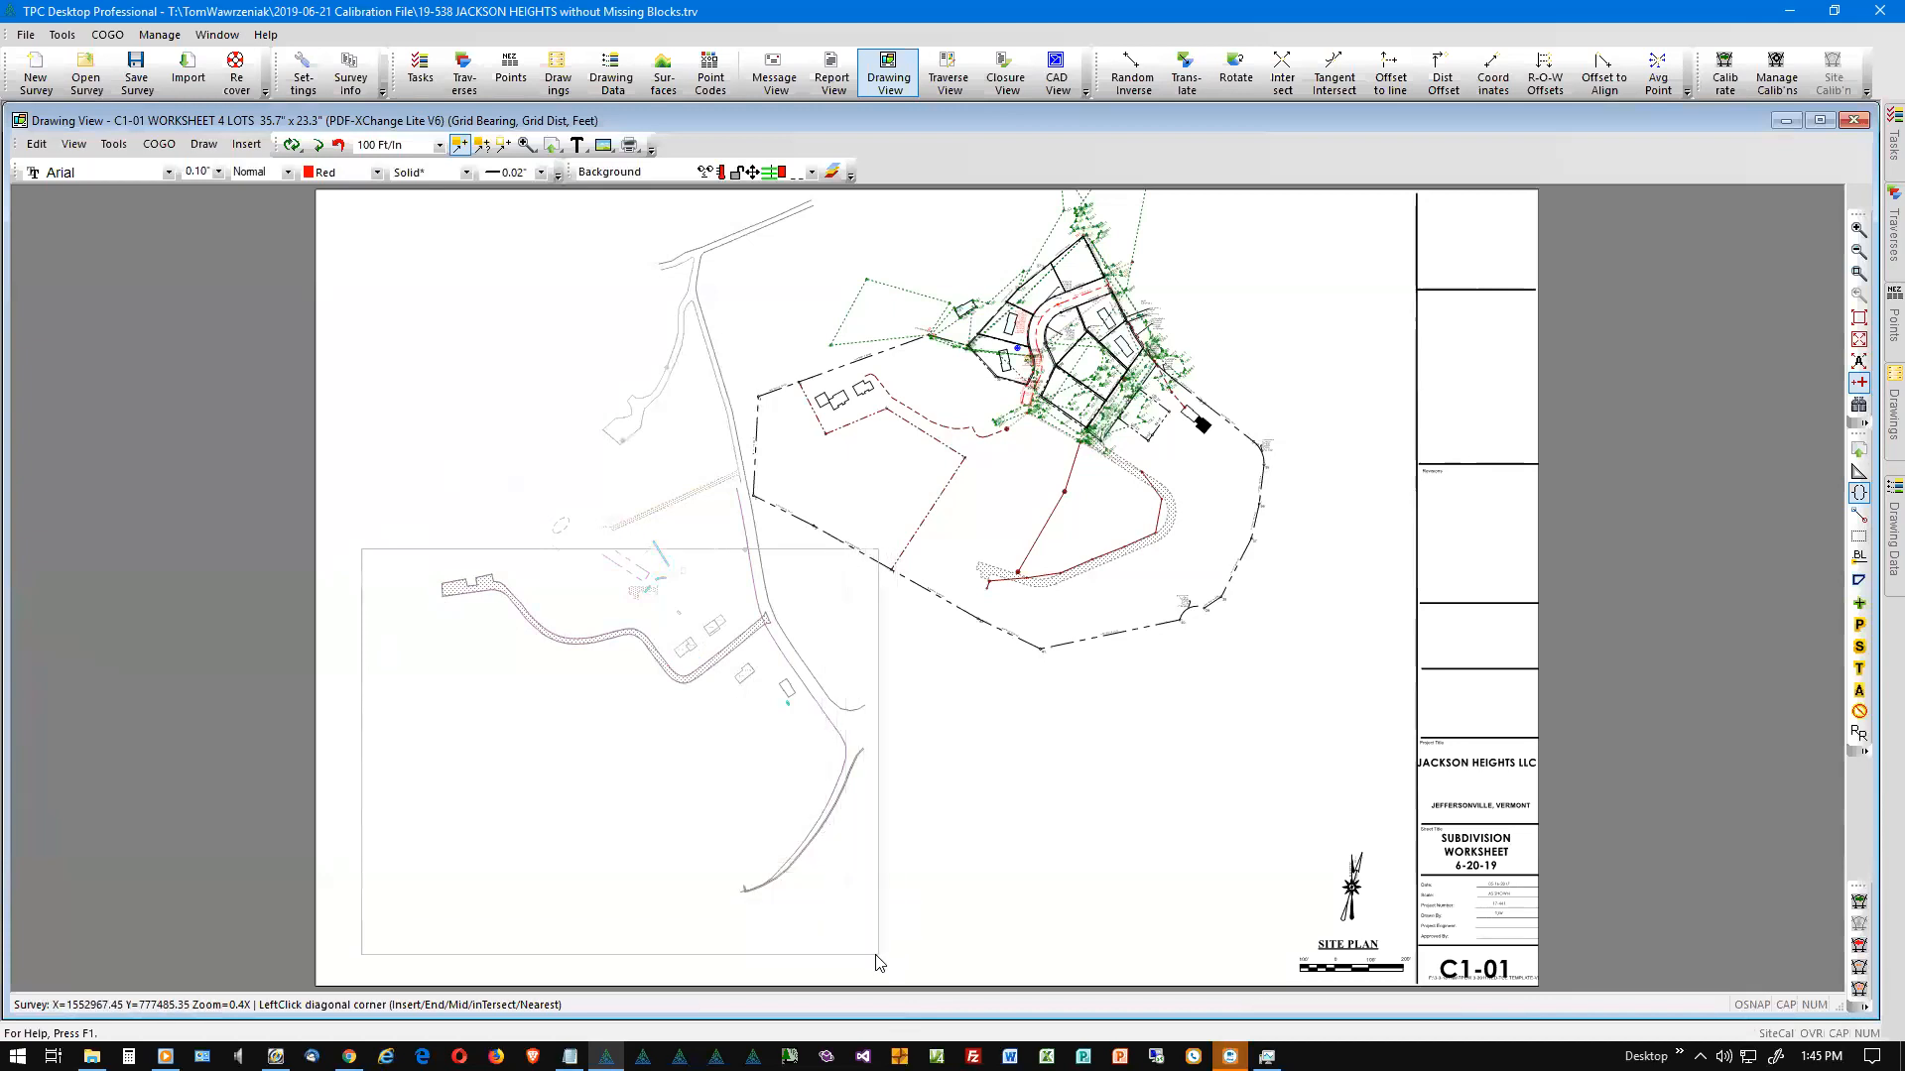
click(876, 960)
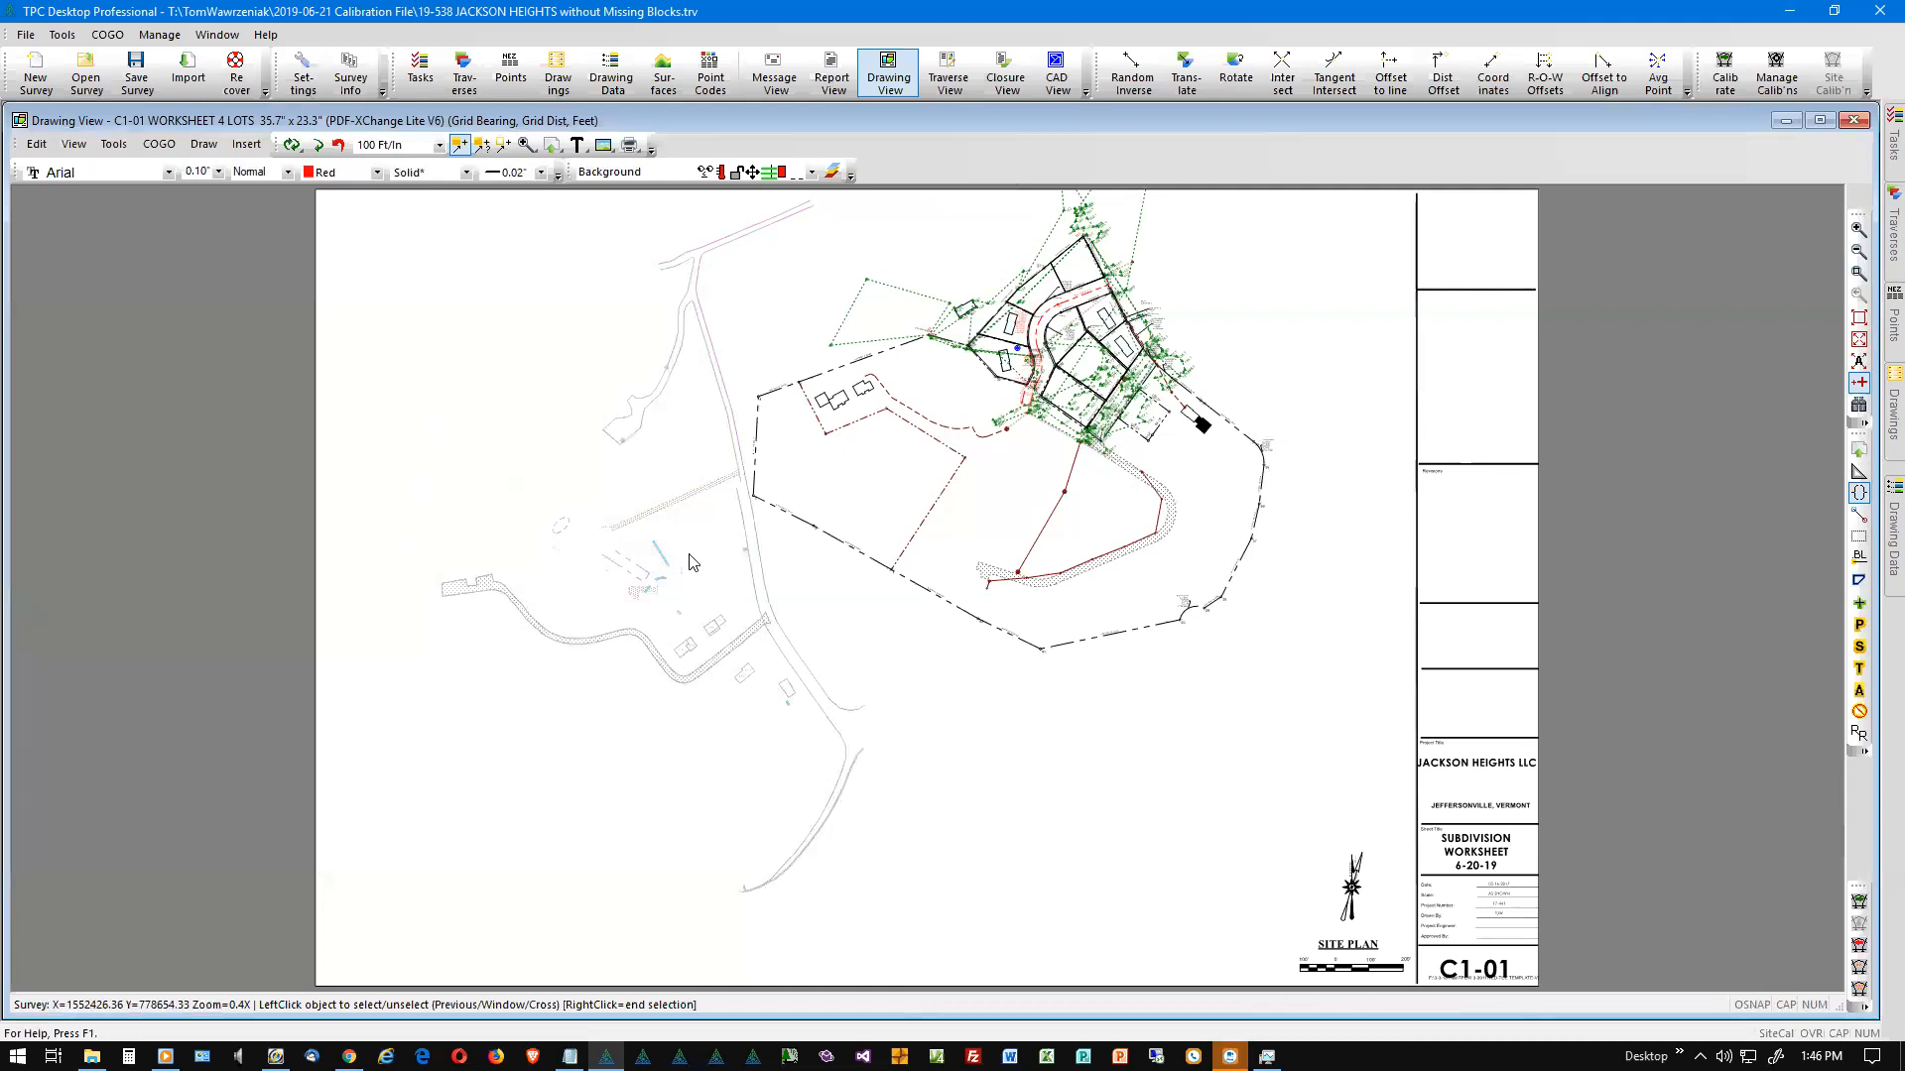
right_click(1009, 811)
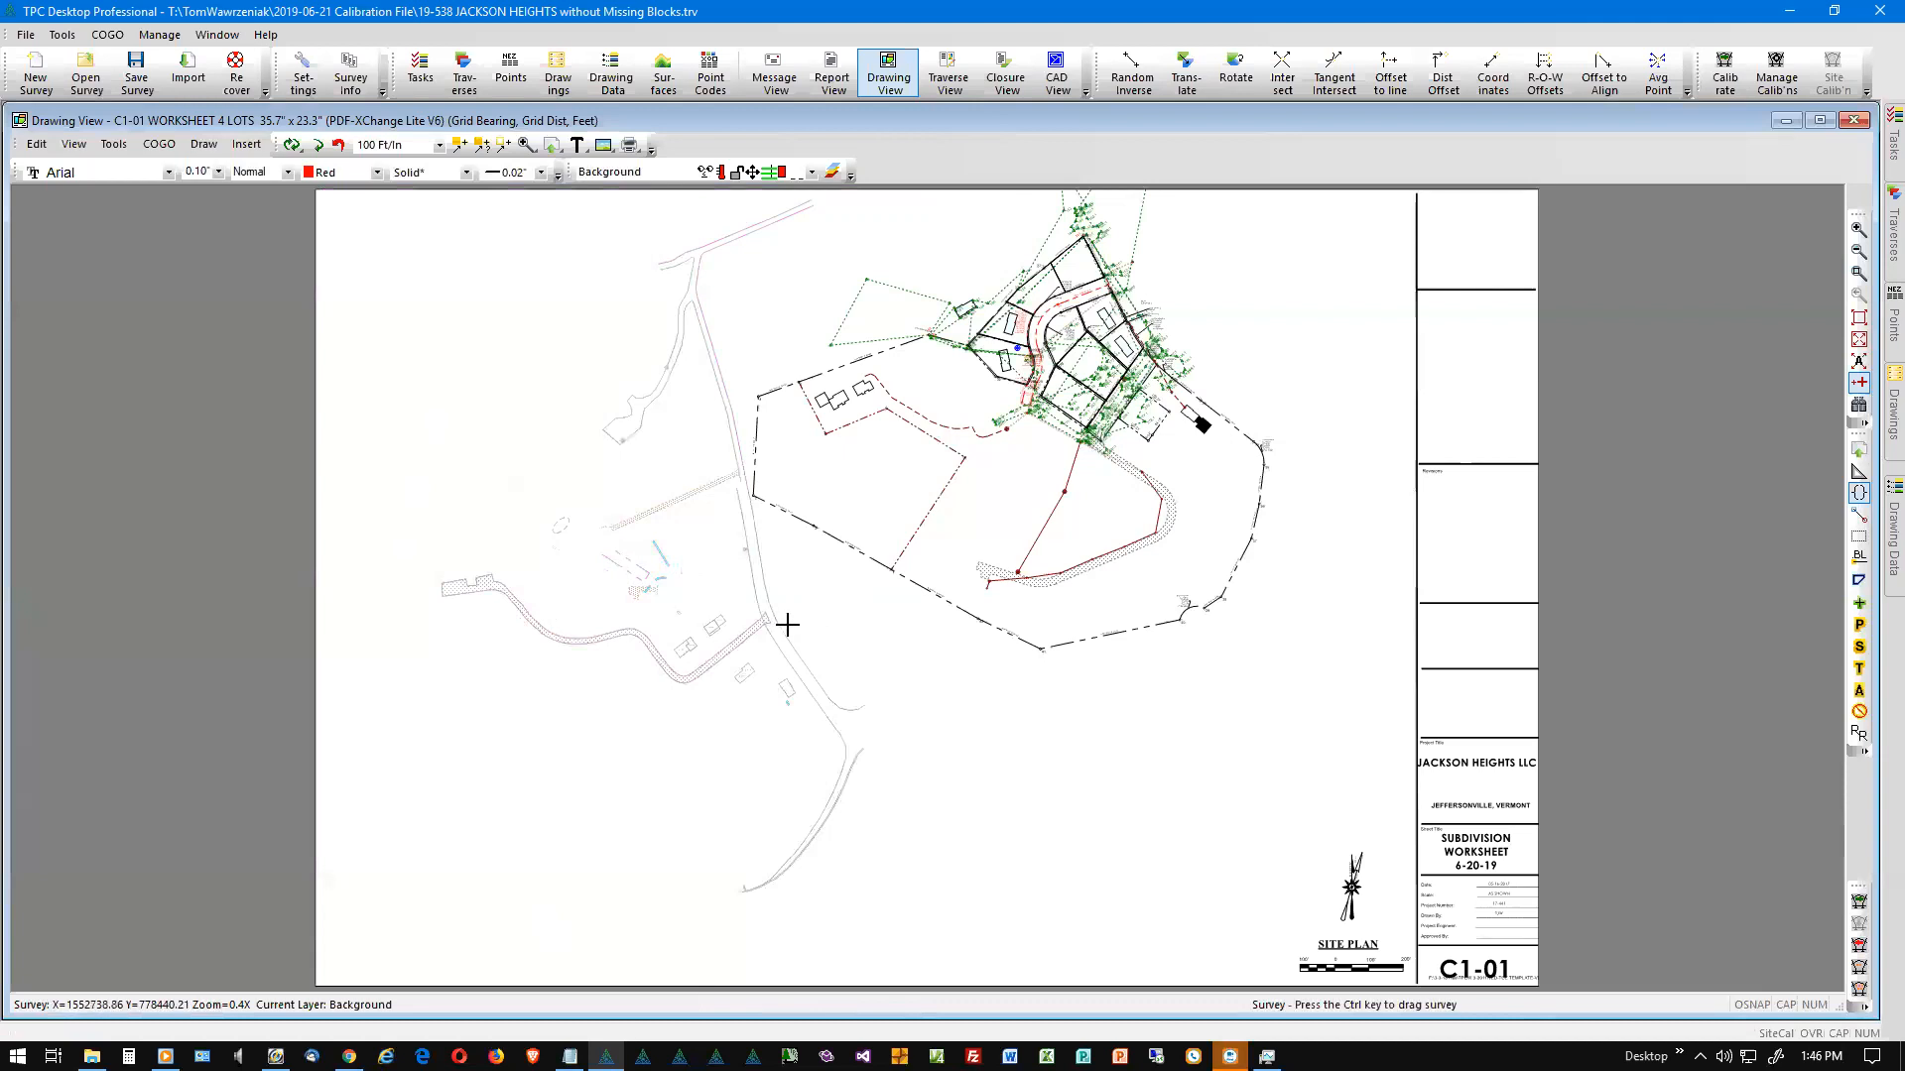
mouse_move(775, 620)
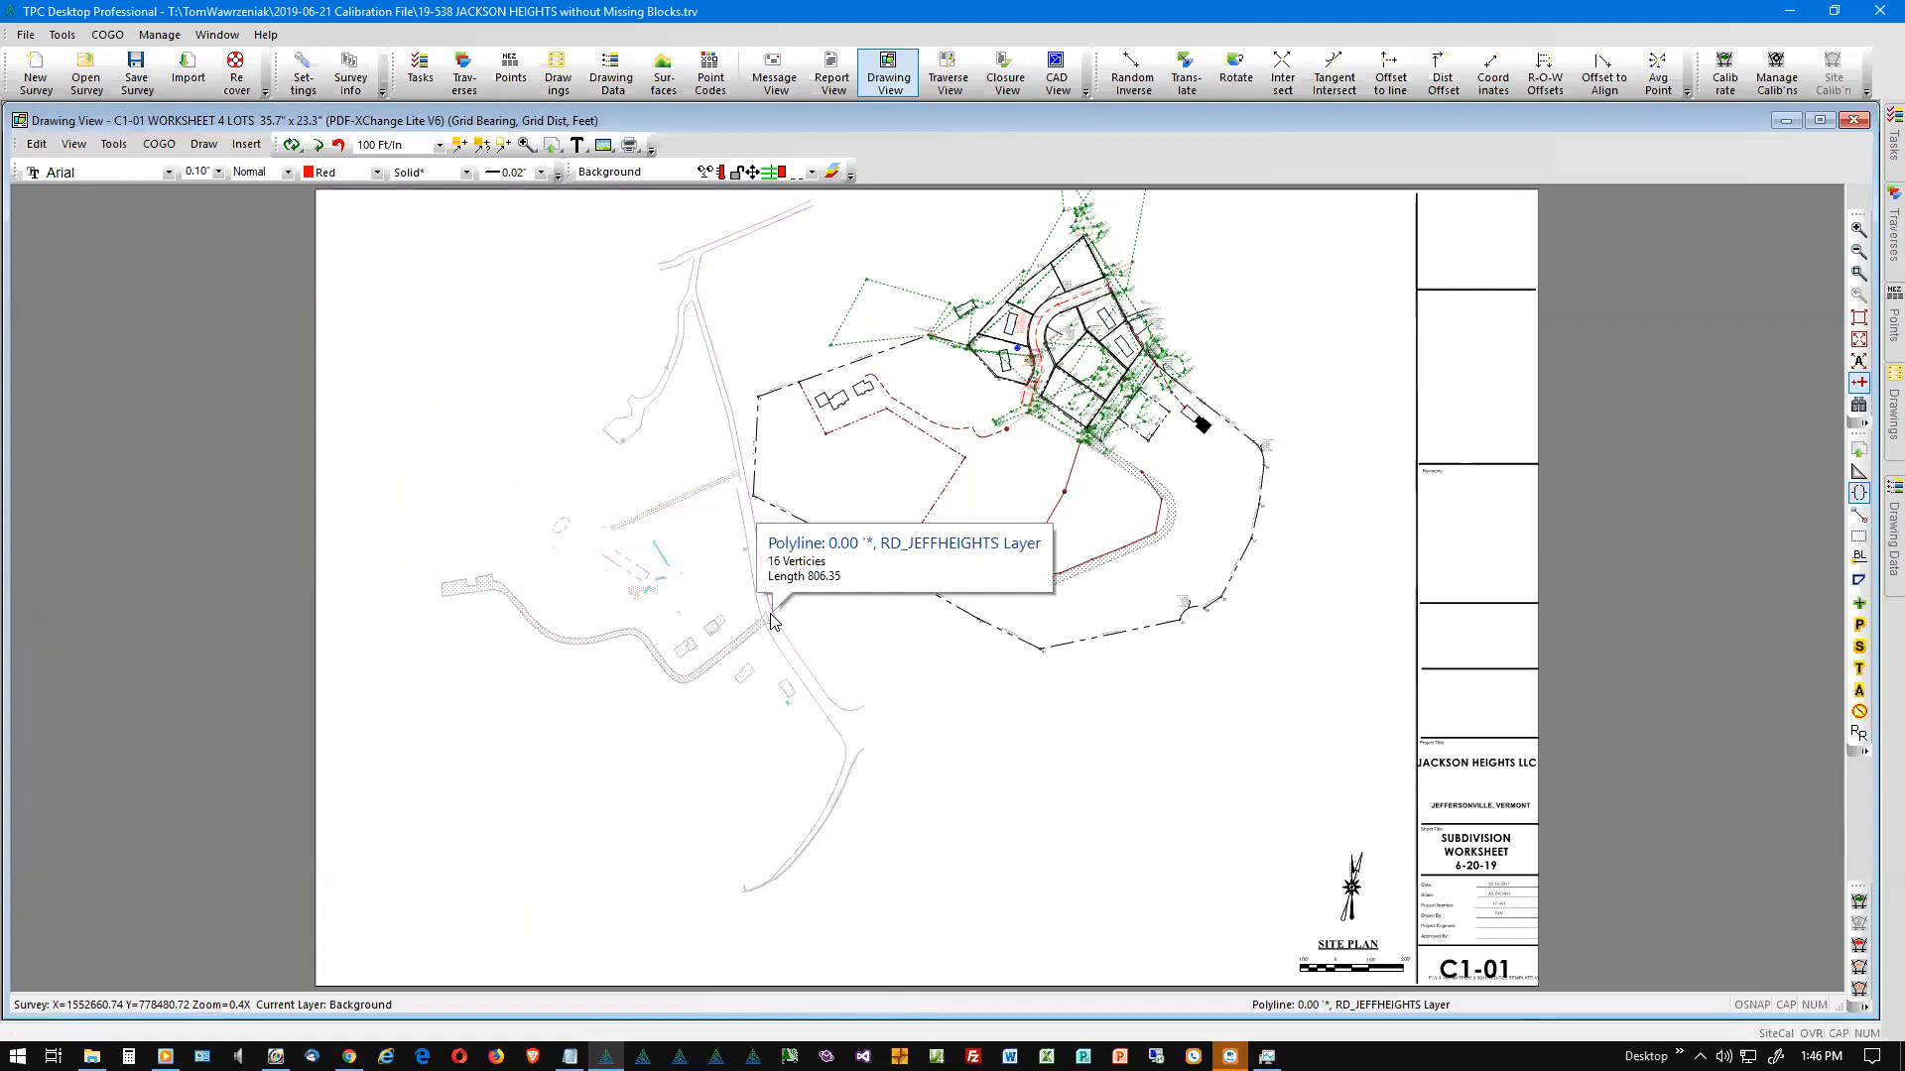
Step: Calibrate the selected leftover roads, buildings and linework using the existing calibration file 19-538 Jackson Heights.CAL
right_click(772, 621)
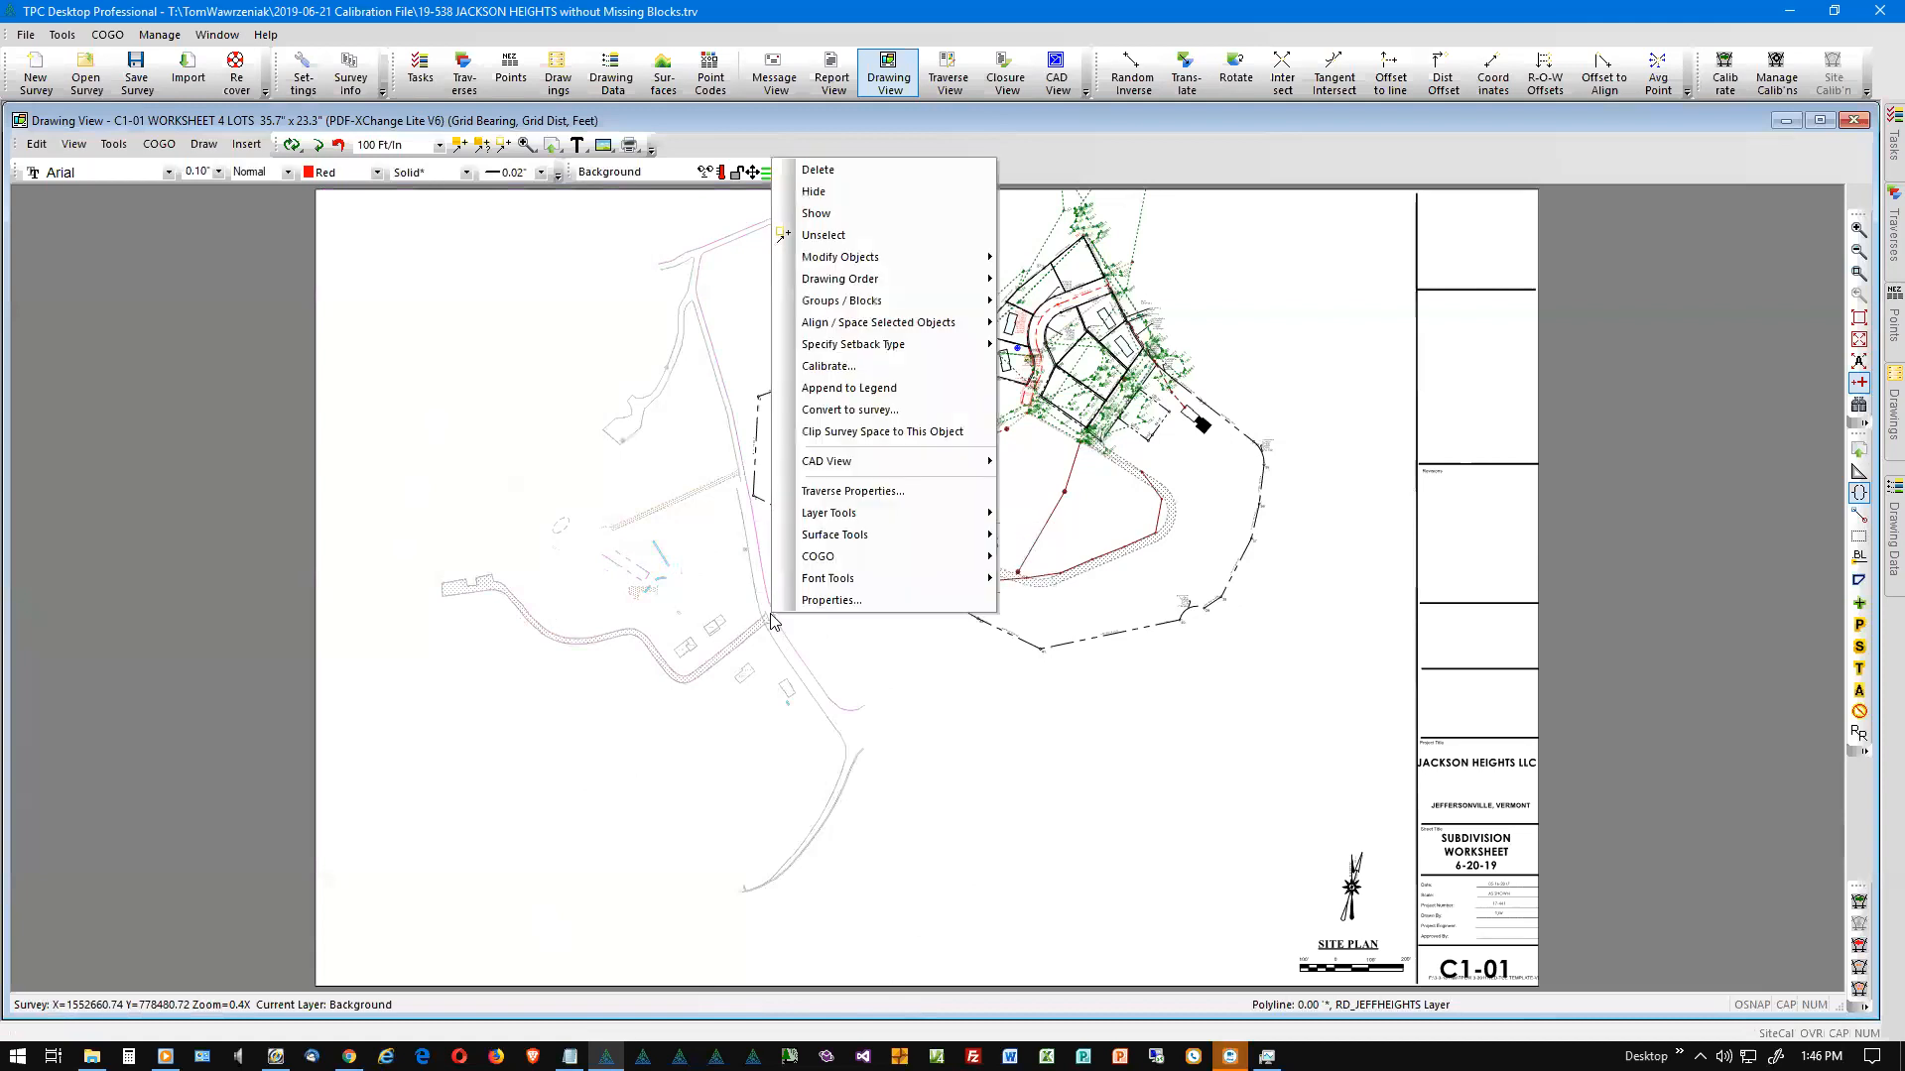
click(824, 367)
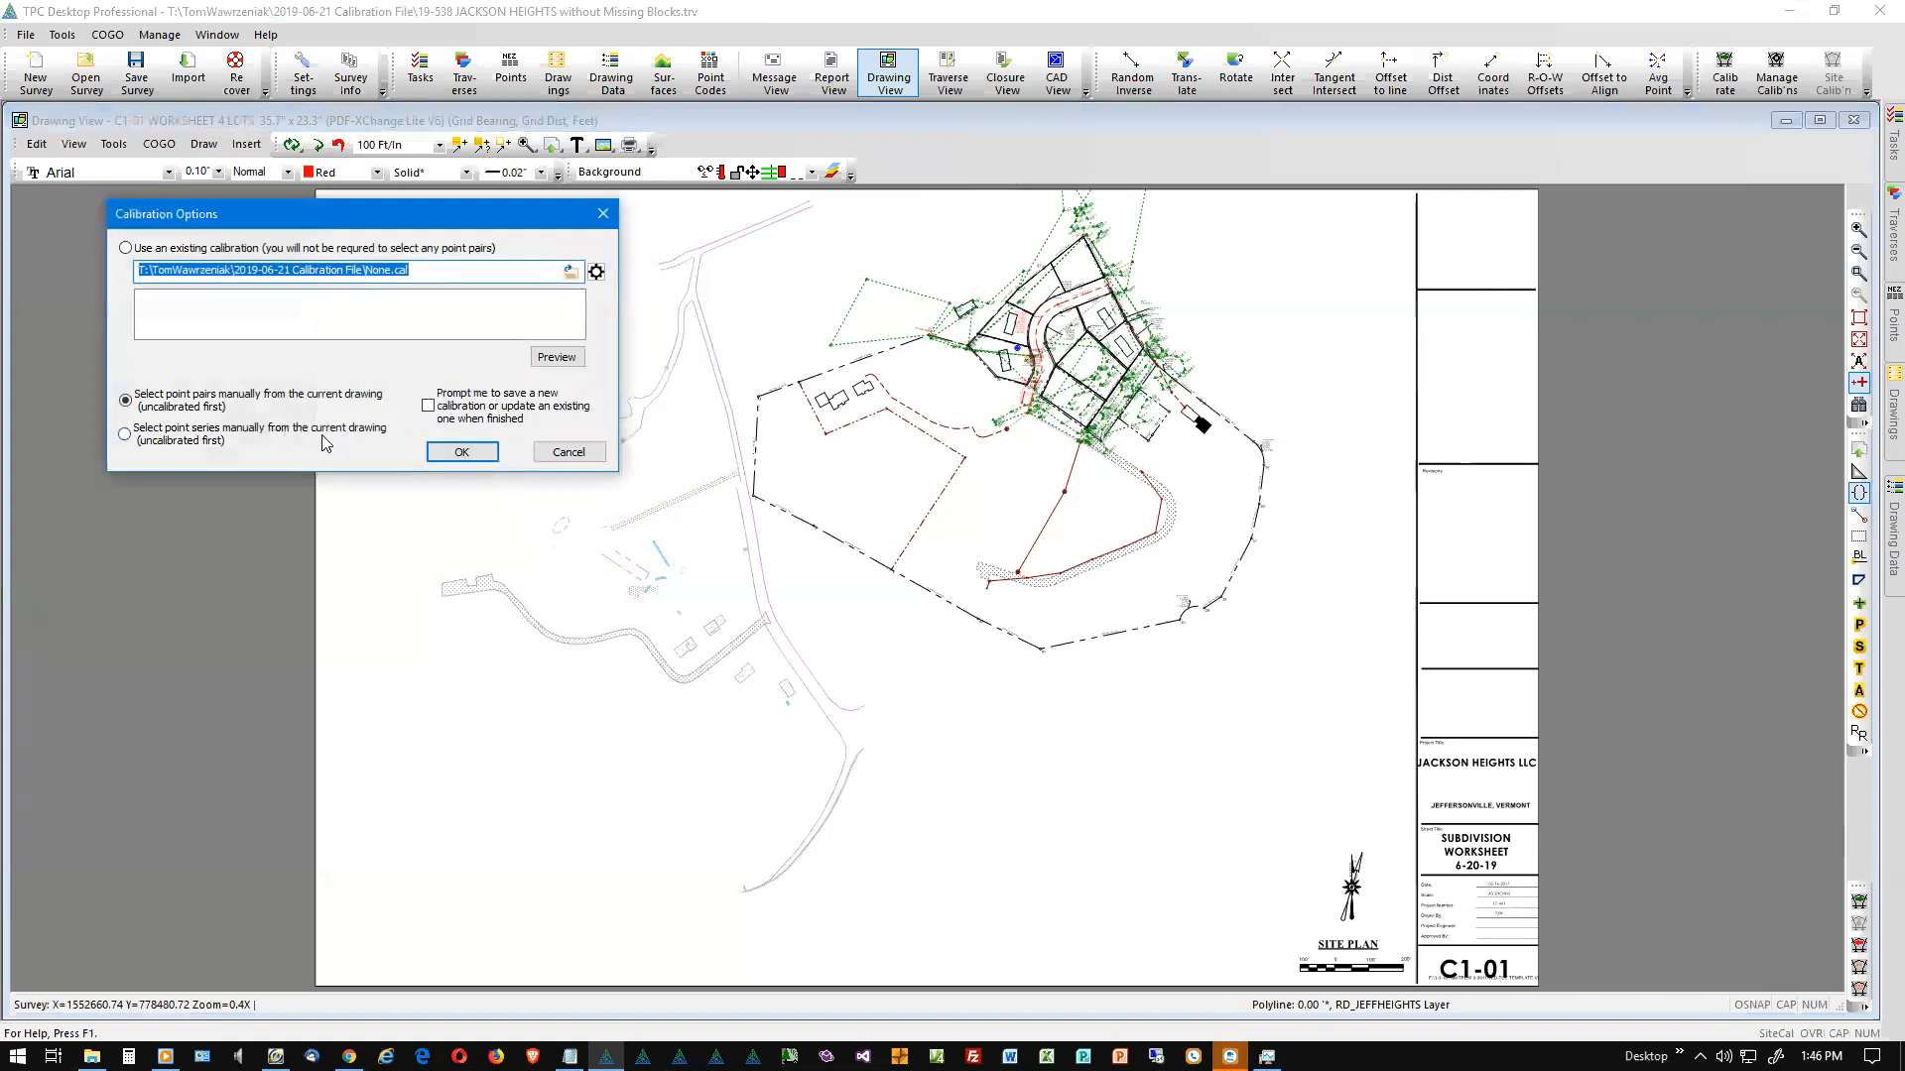
click(126, 248)
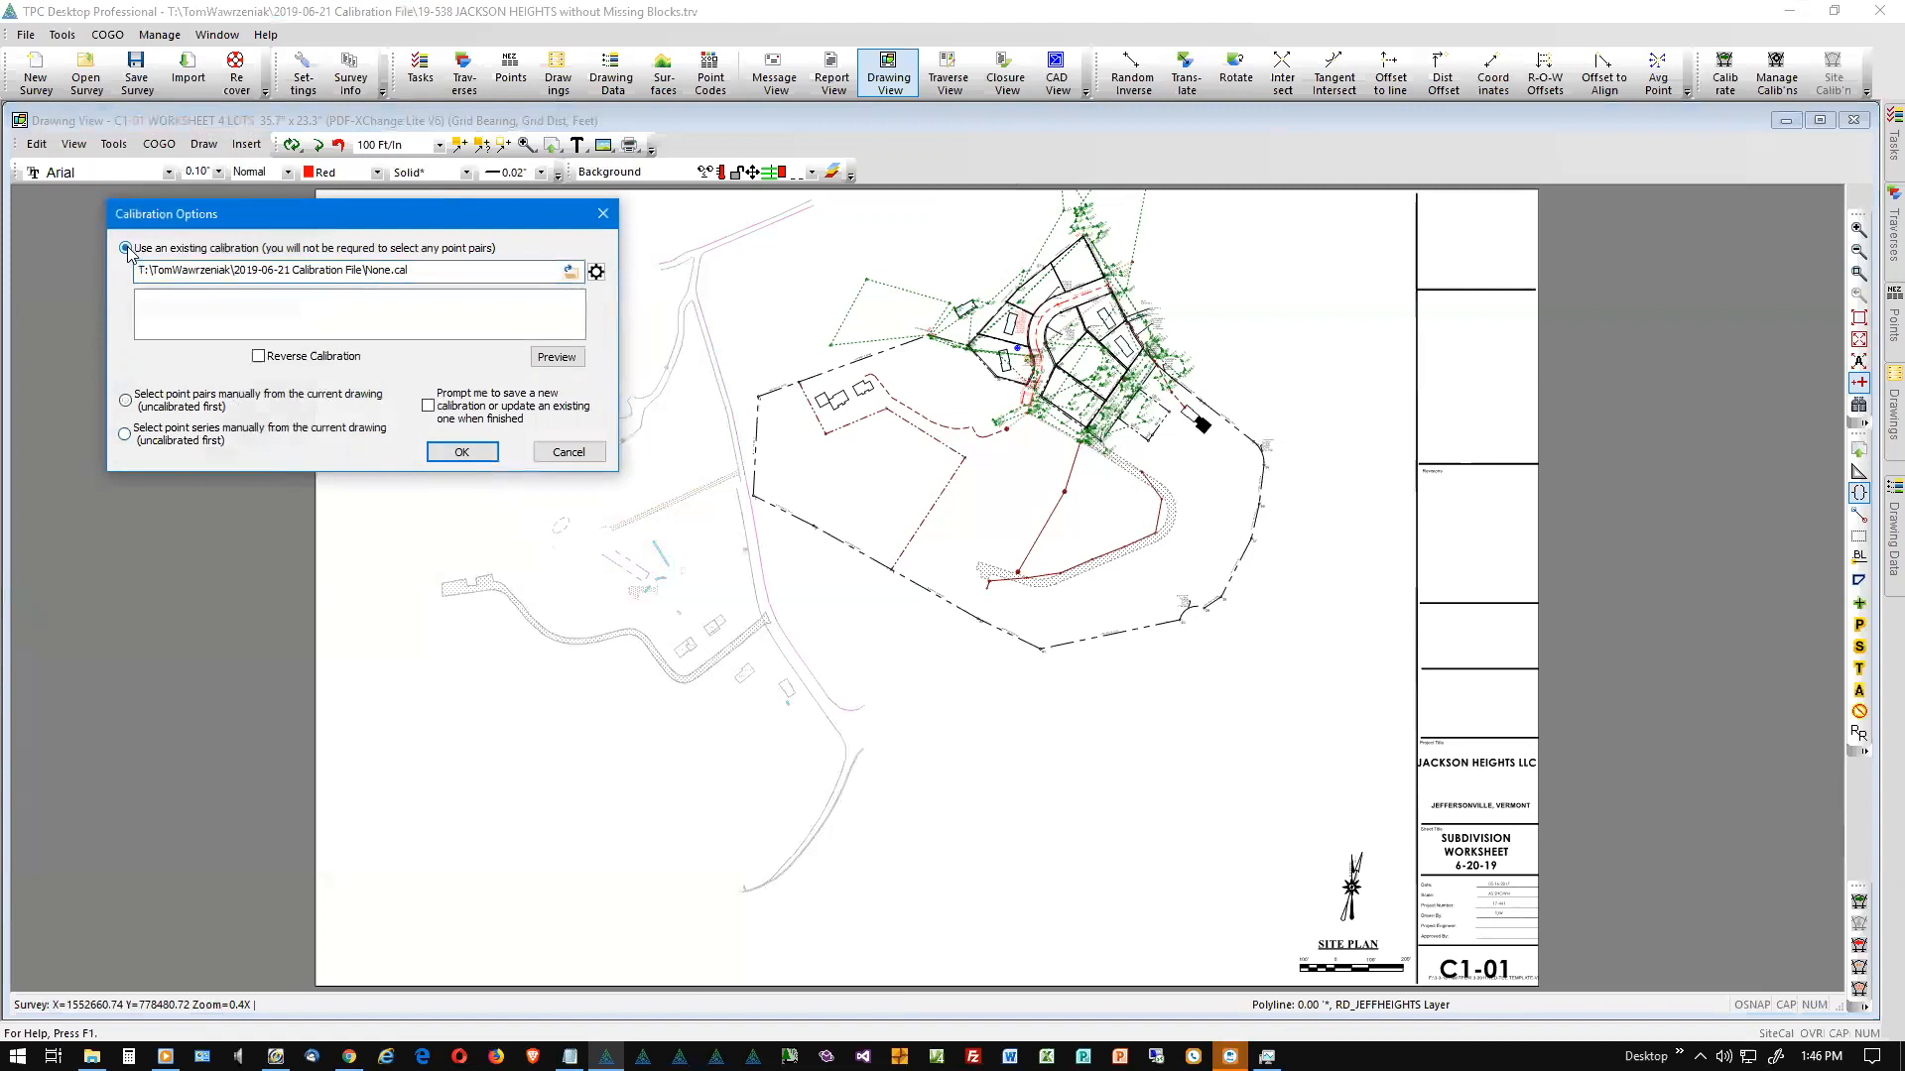
click(574, 273)
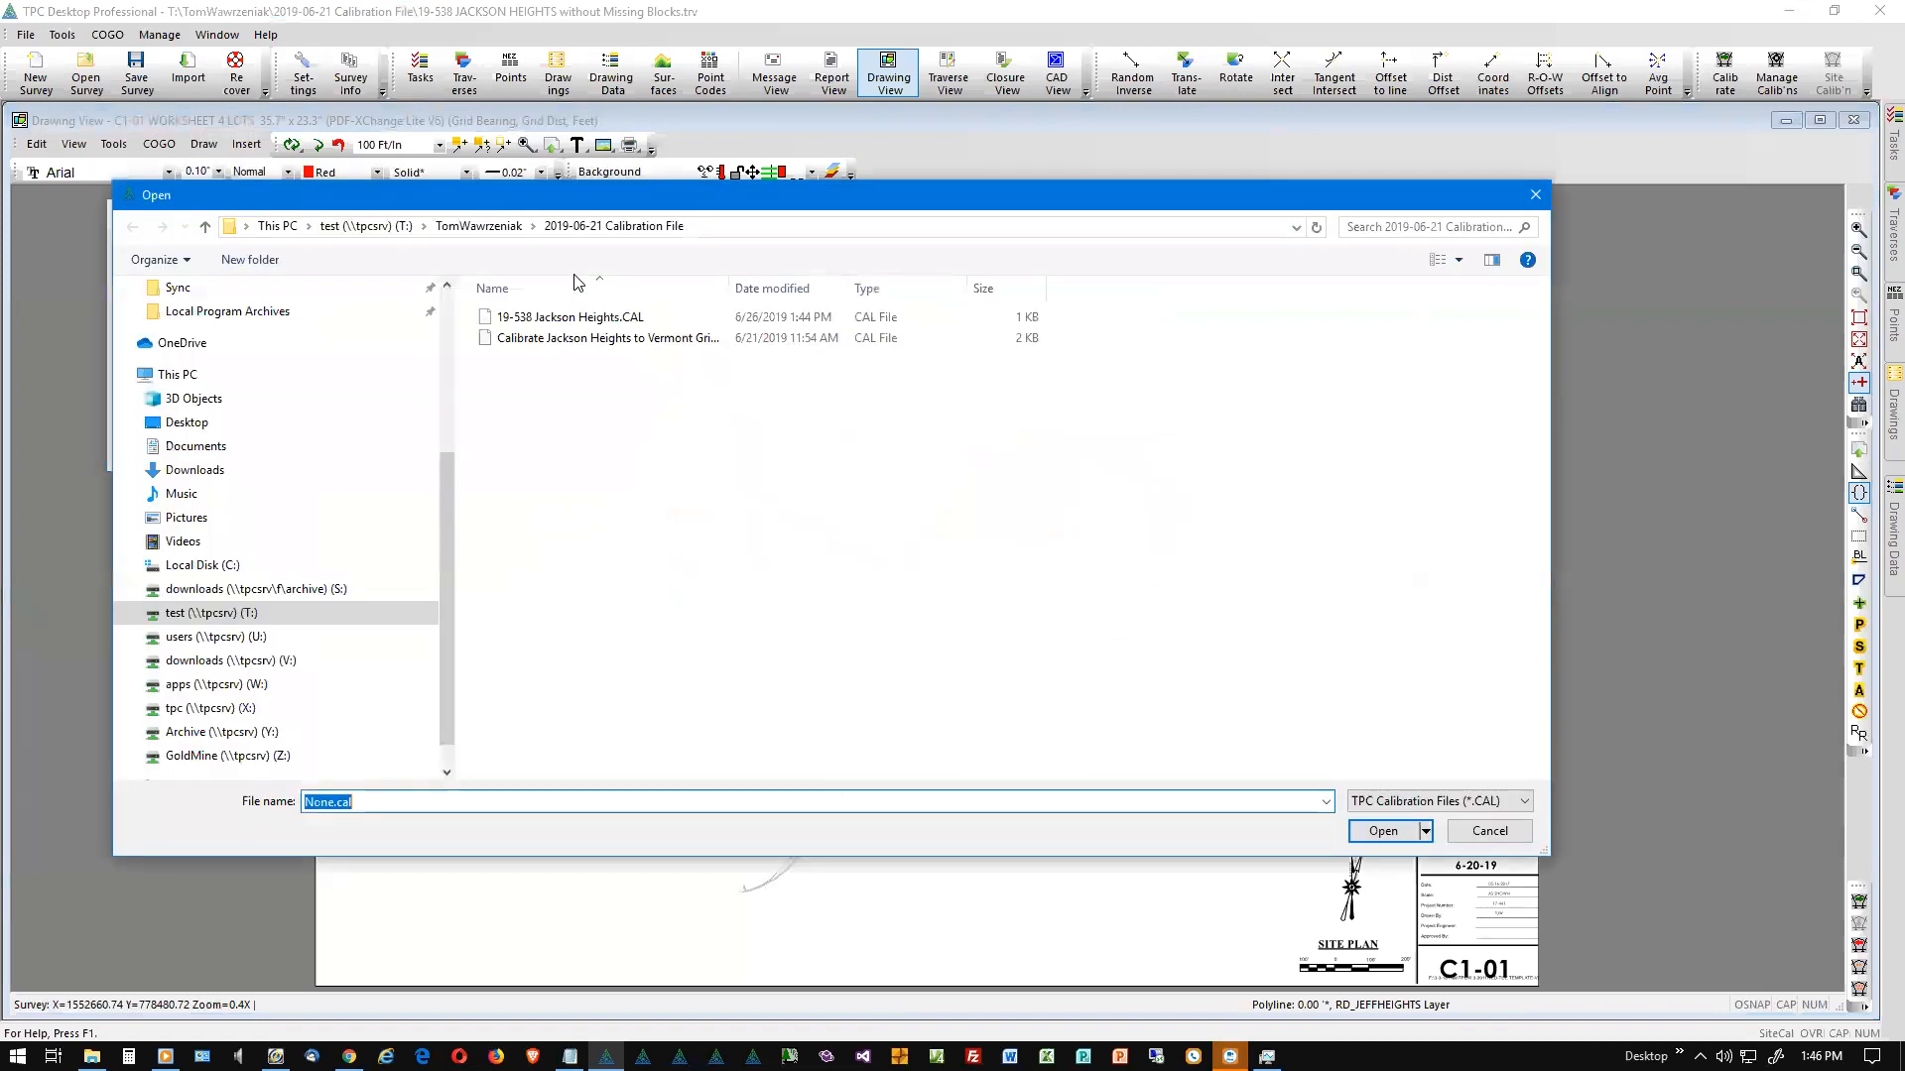
click(595, 317)
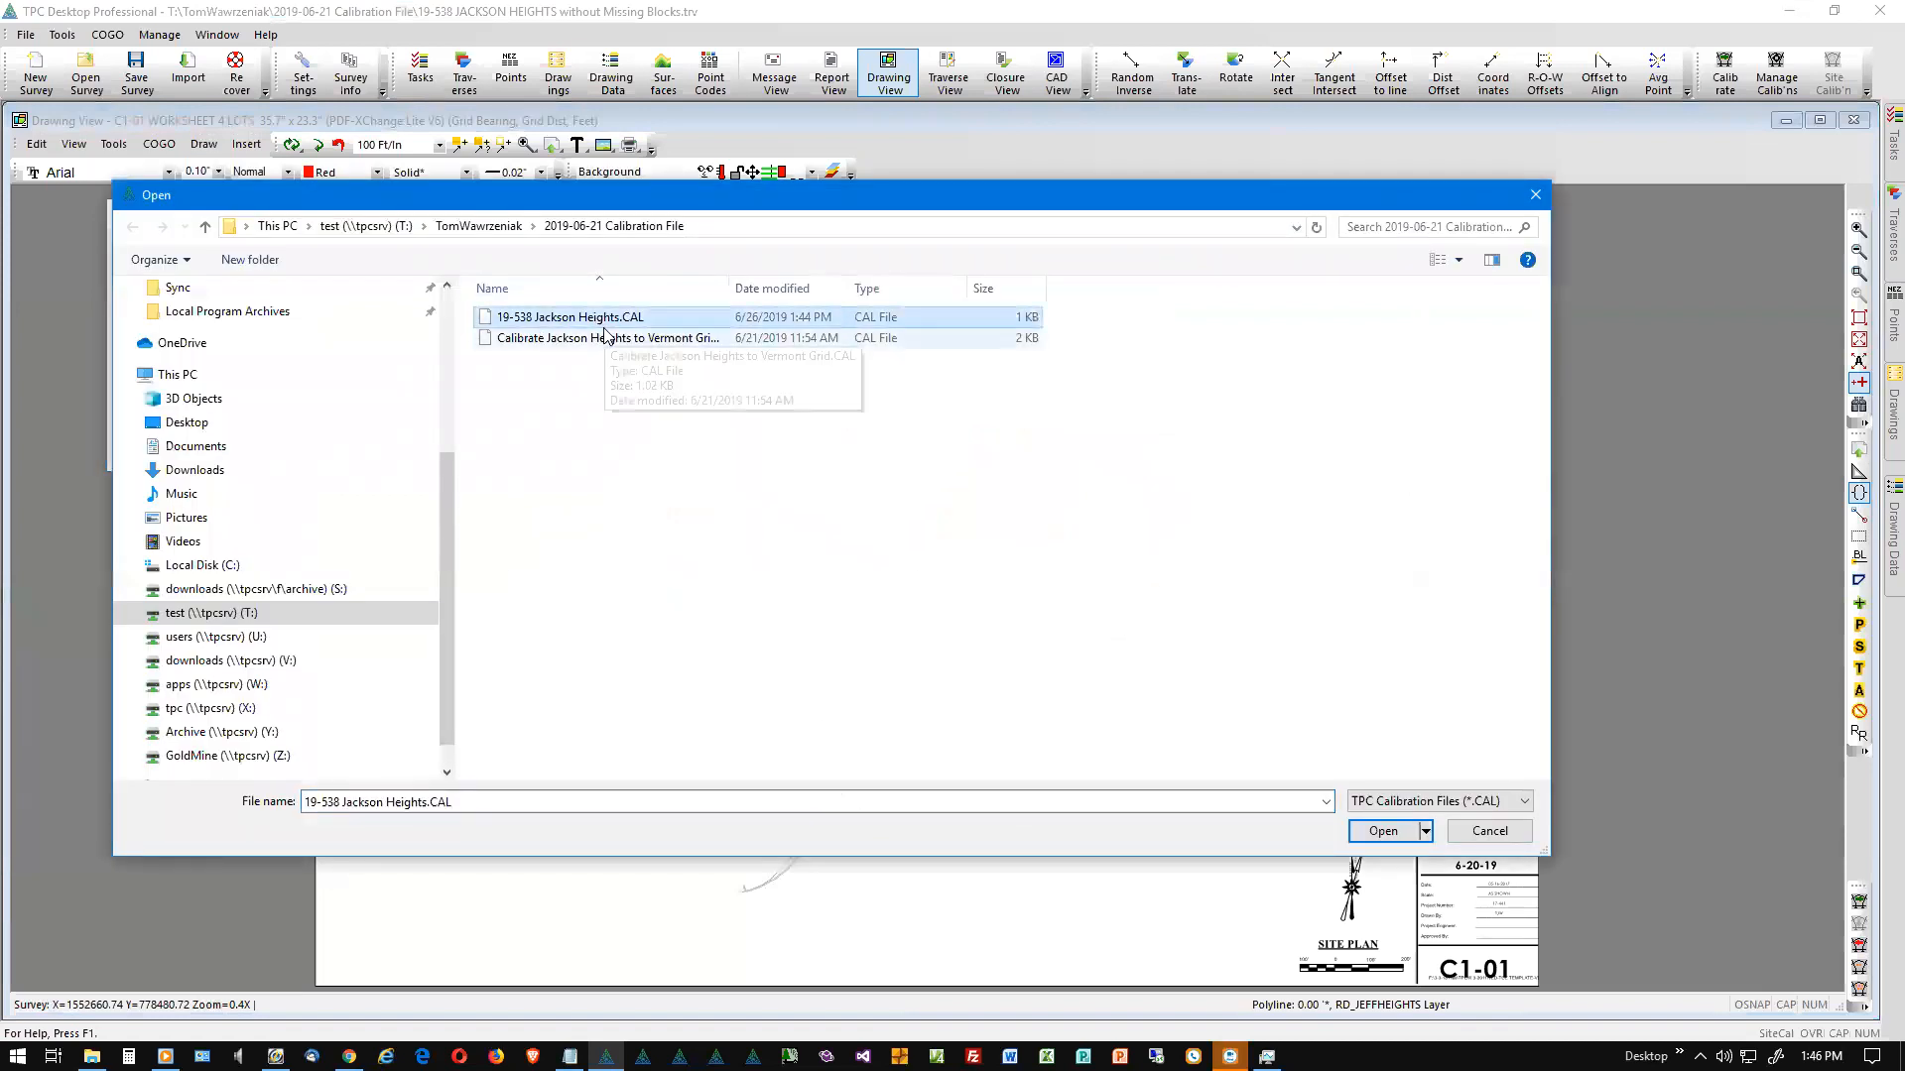
click(1382, 833)
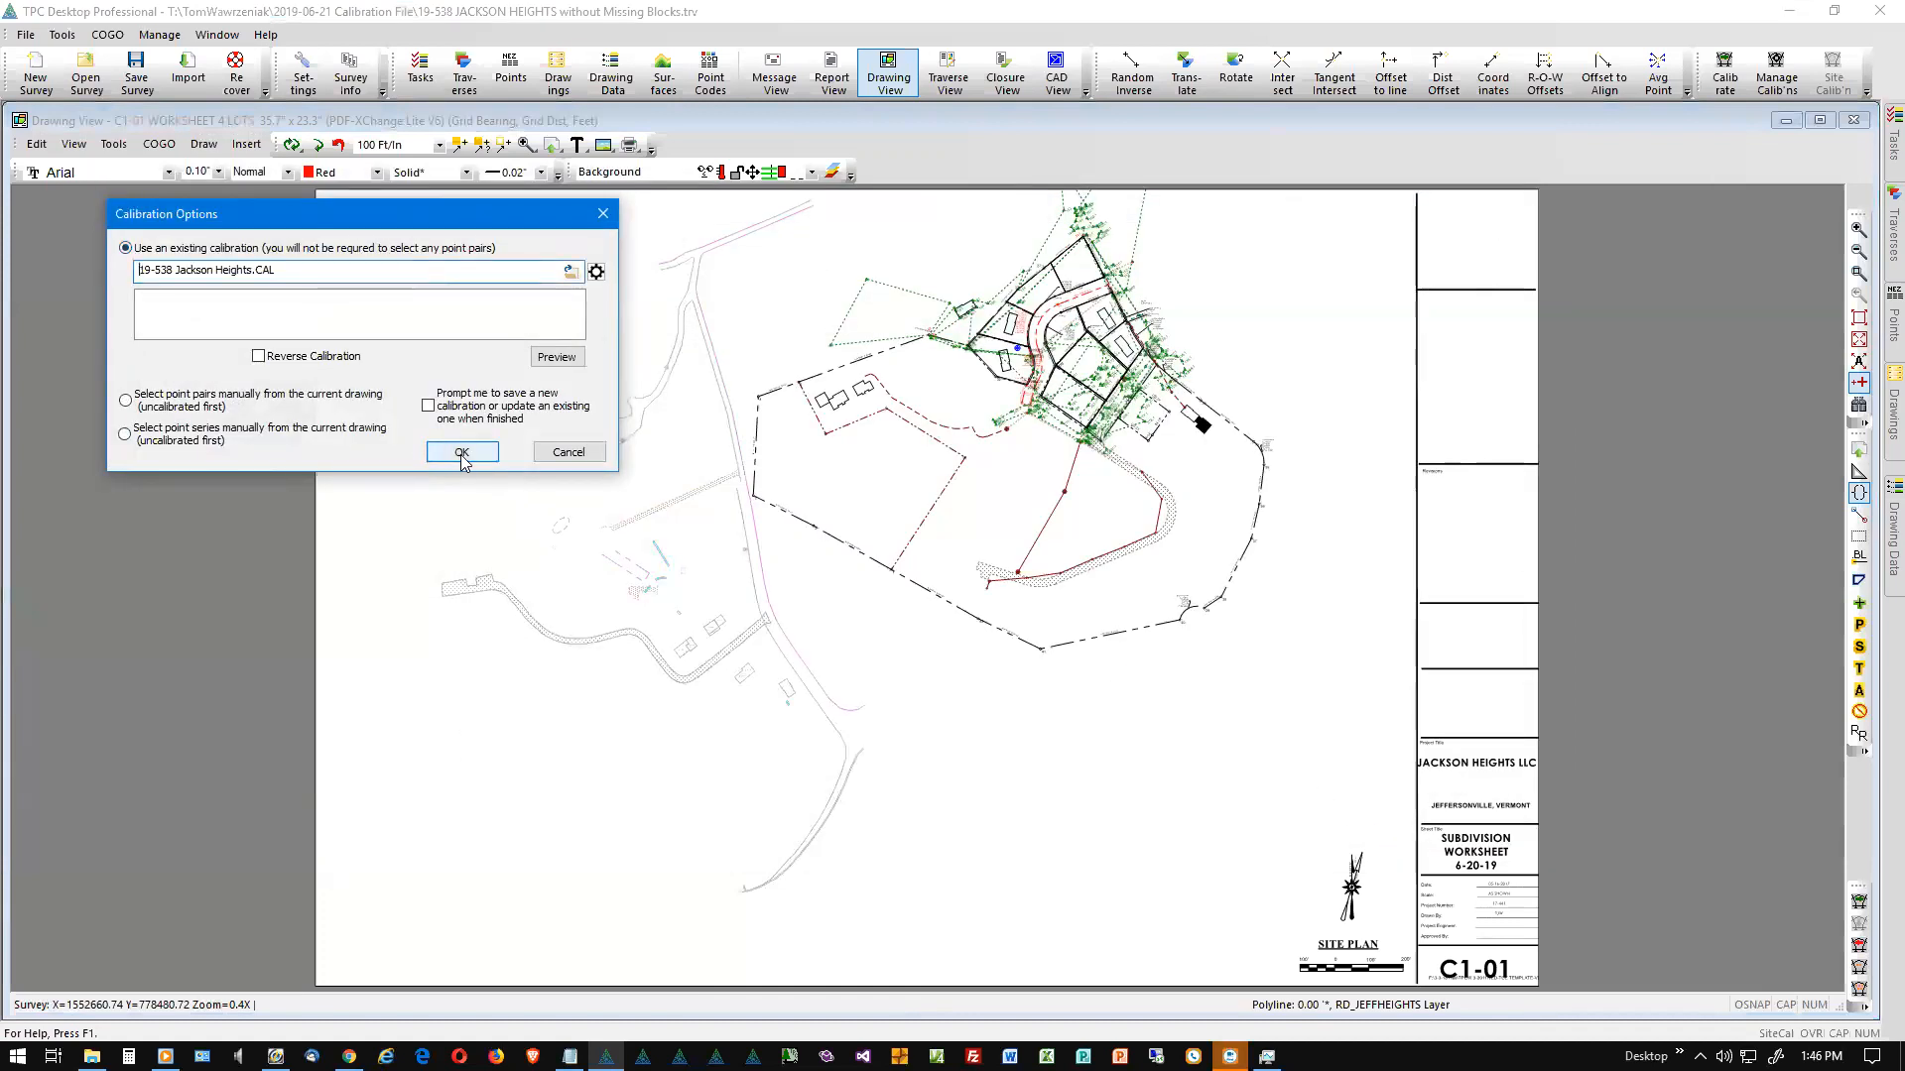
click(463, 454)
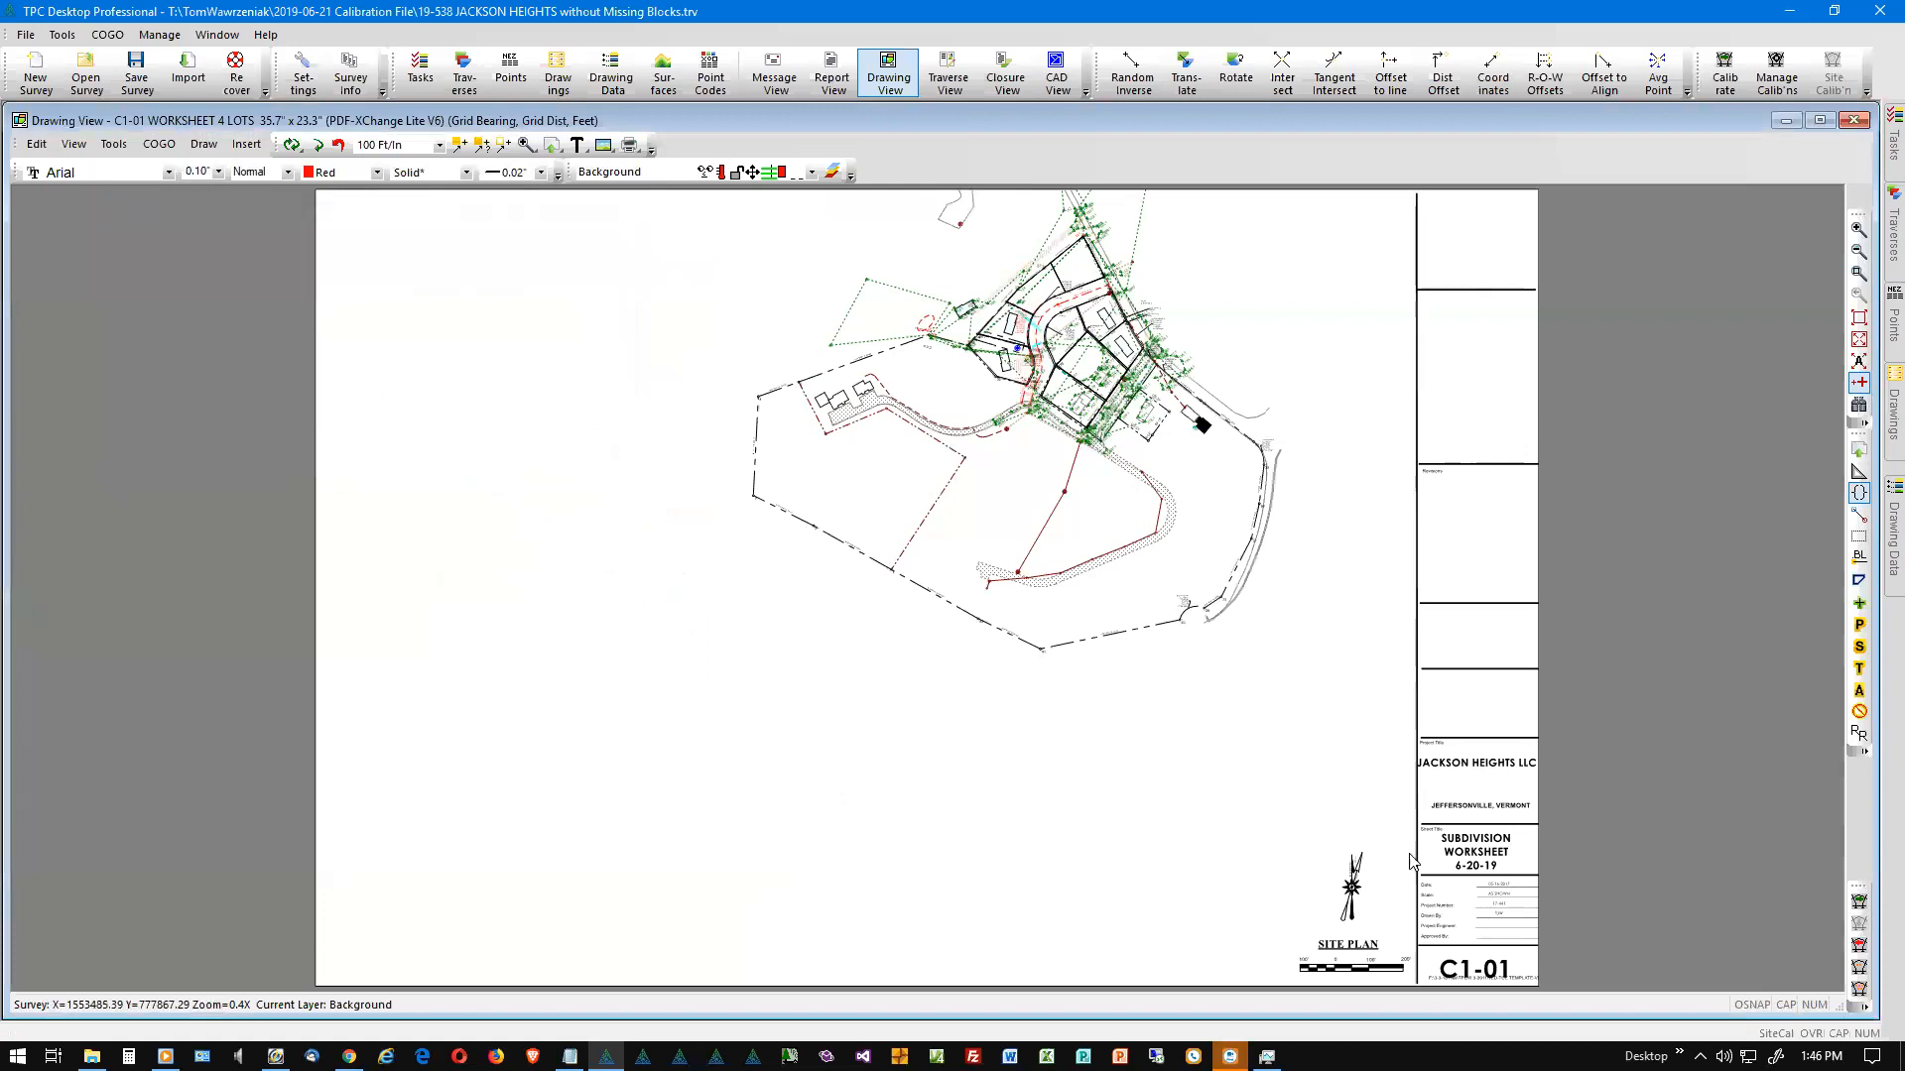